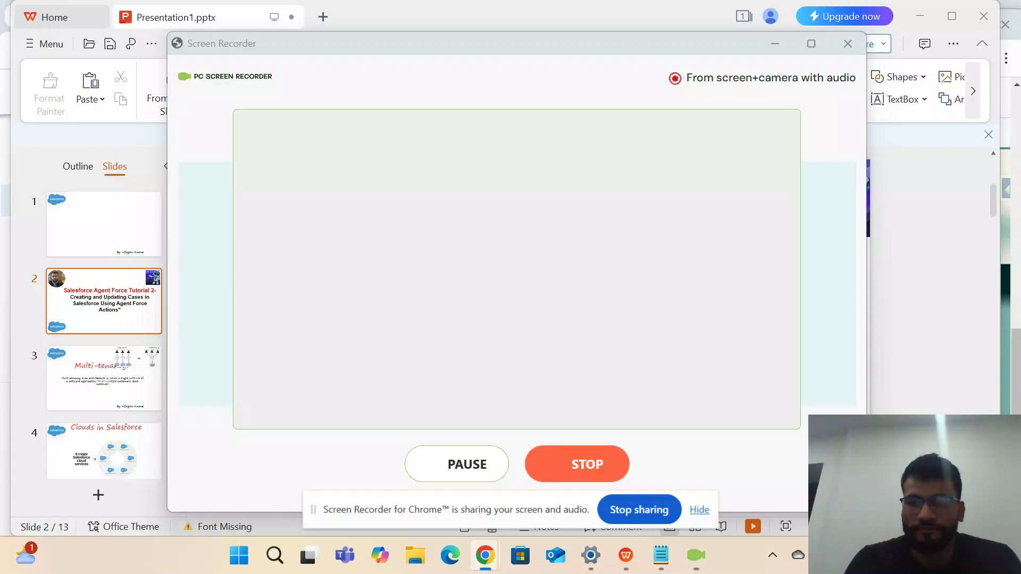
Switch away from the Screen Recorder to the Salesforce agent action Setup page.
{"action": "key", "text": "alt+Tab"}
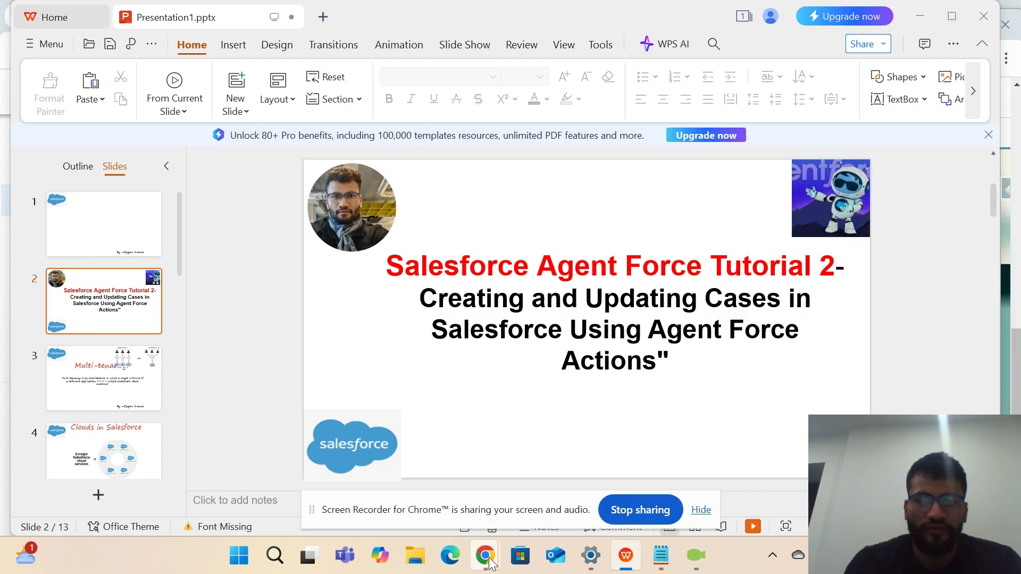
Maximize Chrome and close the UpdateCaseStatus flow tab without saving.
{"action": "mouse_move", "coordinate": [485, 555]}
{"action": "left_click", "coordinate": [435, 497]}
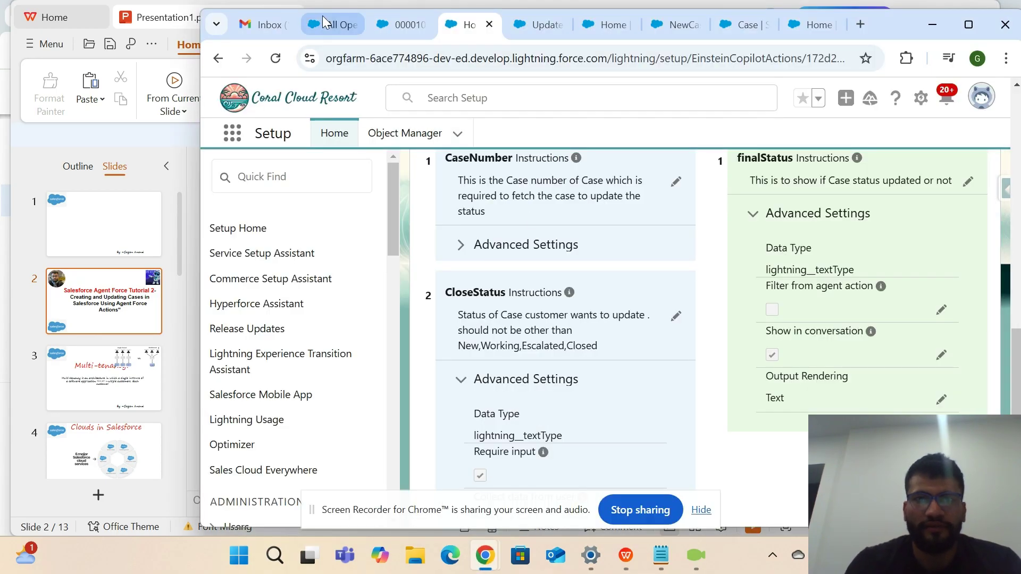
{"action": "left_click", "coordinate": [968, 25]}
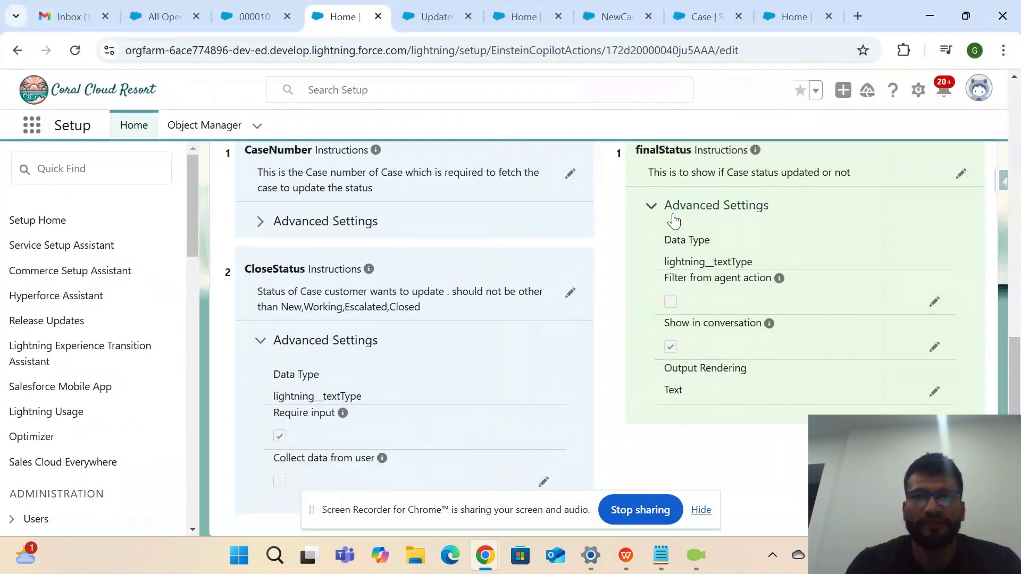
{"action": "scroll", "coordinate": [397, 256], "scroll_direction": "up", "scroll_amount": 10}
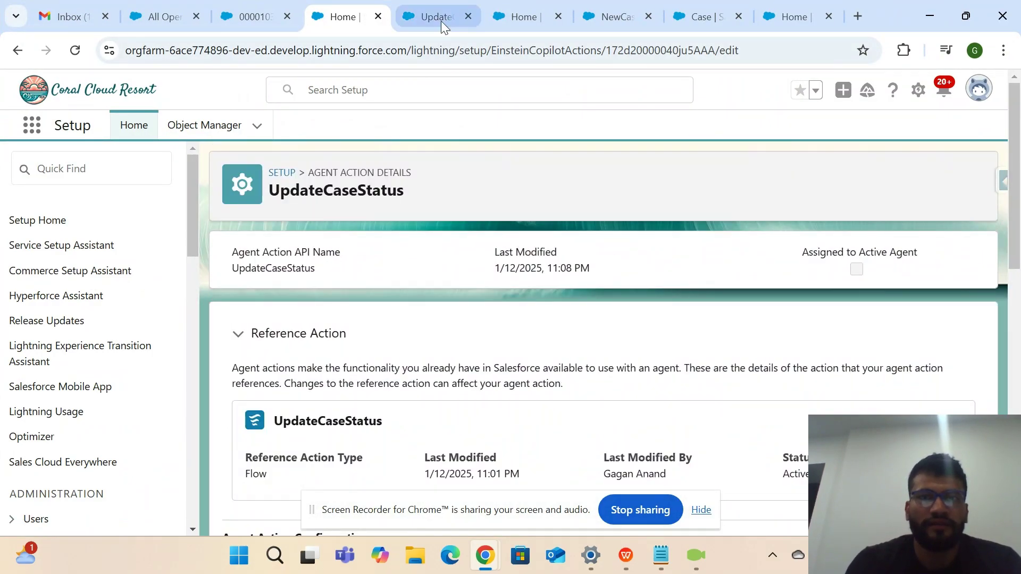
{"action": "left_click", "coordinate": [442, 19]}
{"action": "left_click", "coordinate": [475, 19]}
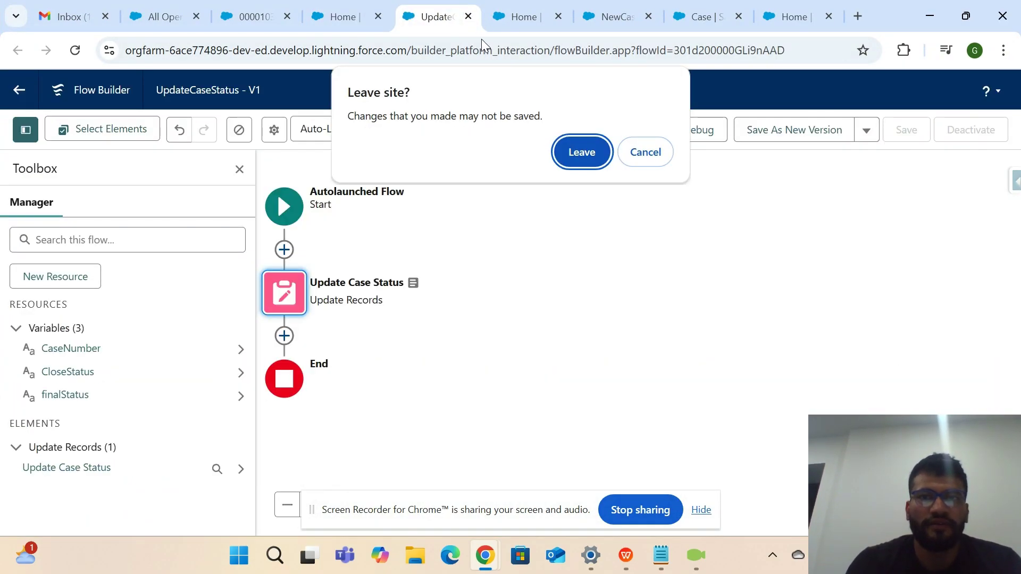
{"action": "left_click", "coordinate": [567, 159]}
{"action": "left_click", "coordinate": [252, 19]}
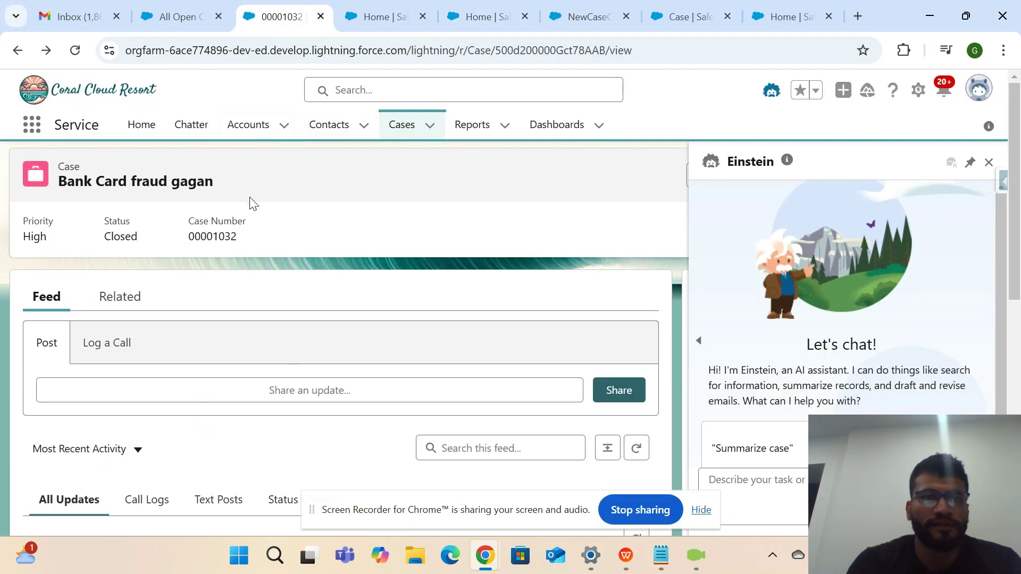
Ask Einstein 'Can you create one case for me' and select its list of seven required details.
{"action": "left_click", "coordinate": [75, 50]}
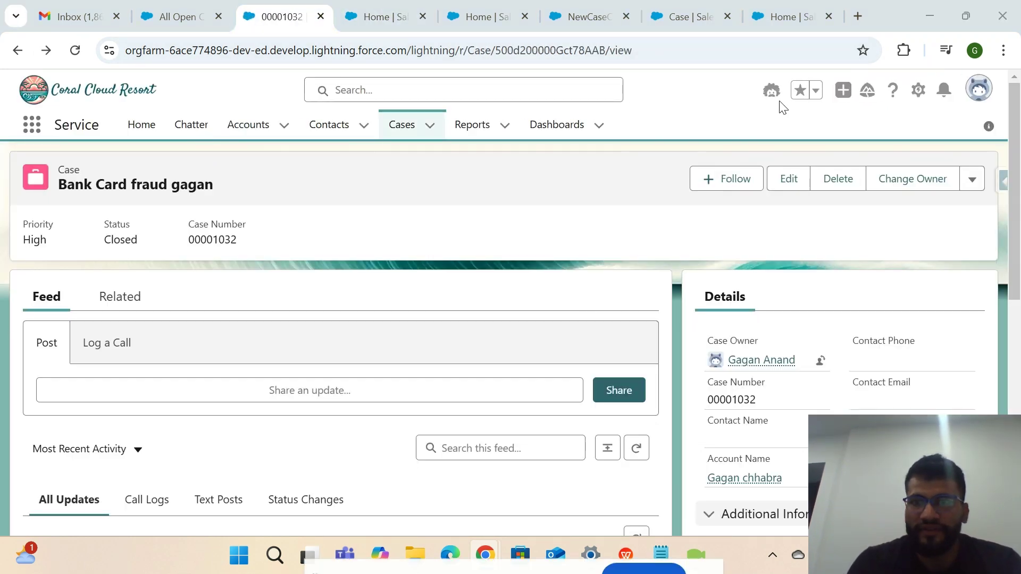
{"action": "left_click", "coordinate": [772, 92]}
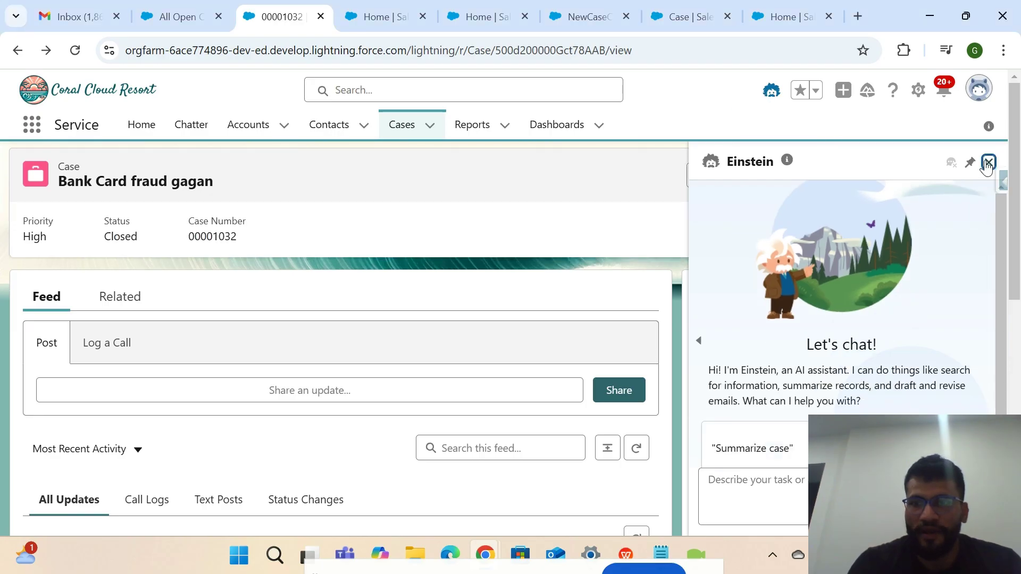
{"action": "left_click", "coordinate": [988, 162]}
{"action": "left_click", "coordinate": [770, 92]}
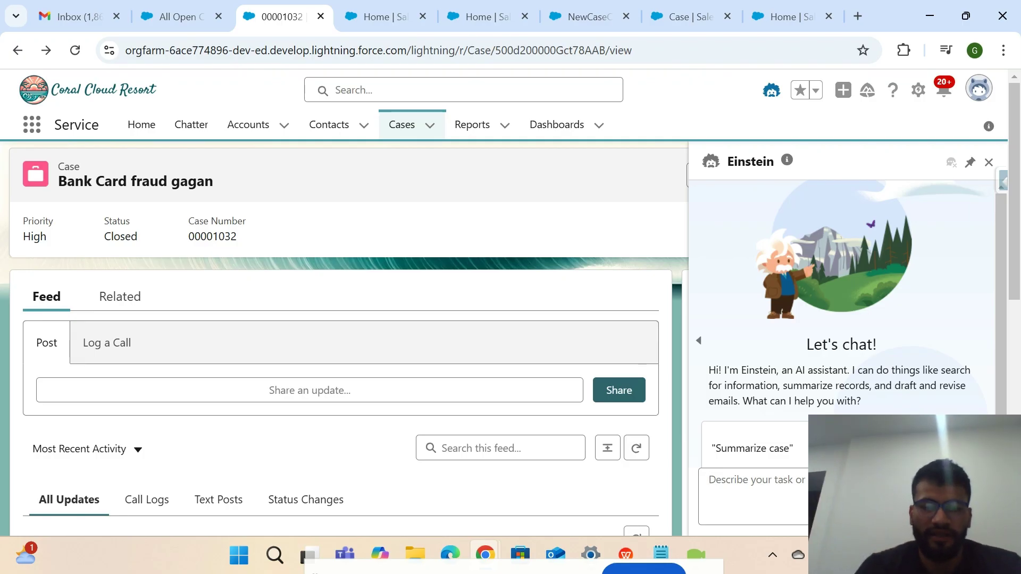
{"action": "type", "text": "Can "}
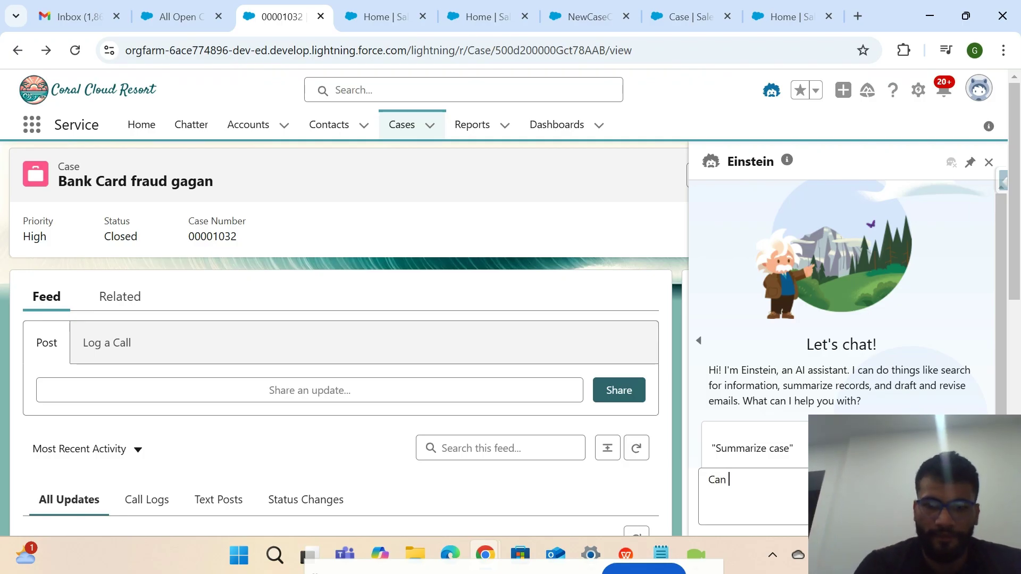
{"action": "type", "text": "you cret"}
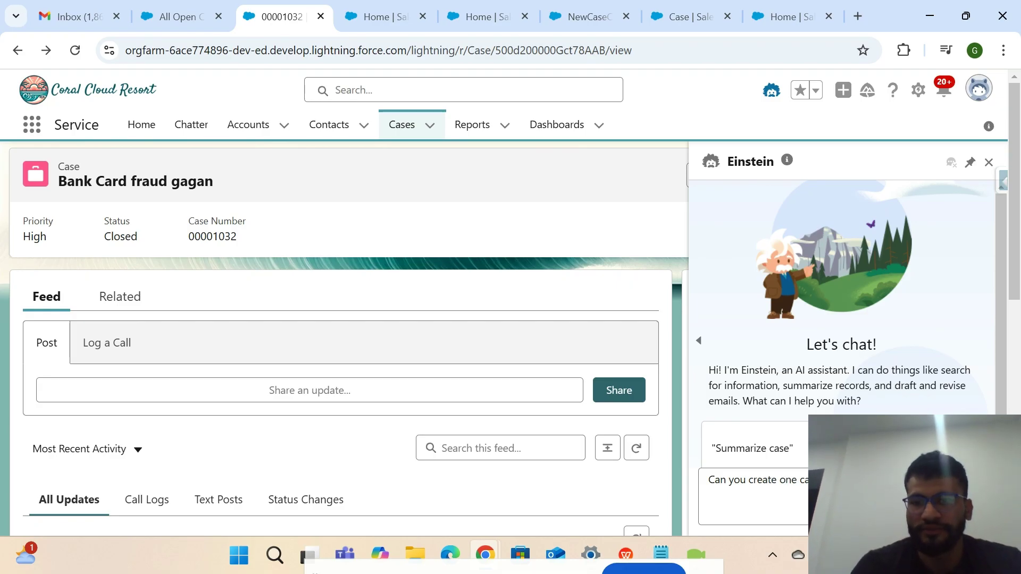
{"action": "key", "text": "Return"}
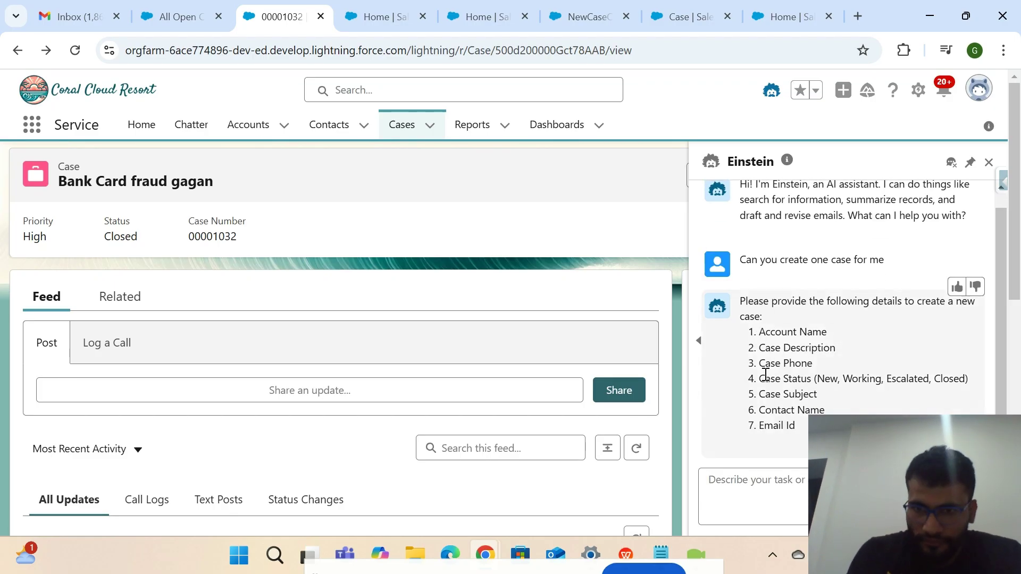
{"action": "left_click_drag", "start_coordinate": [757, 331], "coordinate": [798, 428]}
{"action": "key", "text": "ctrl+c"}
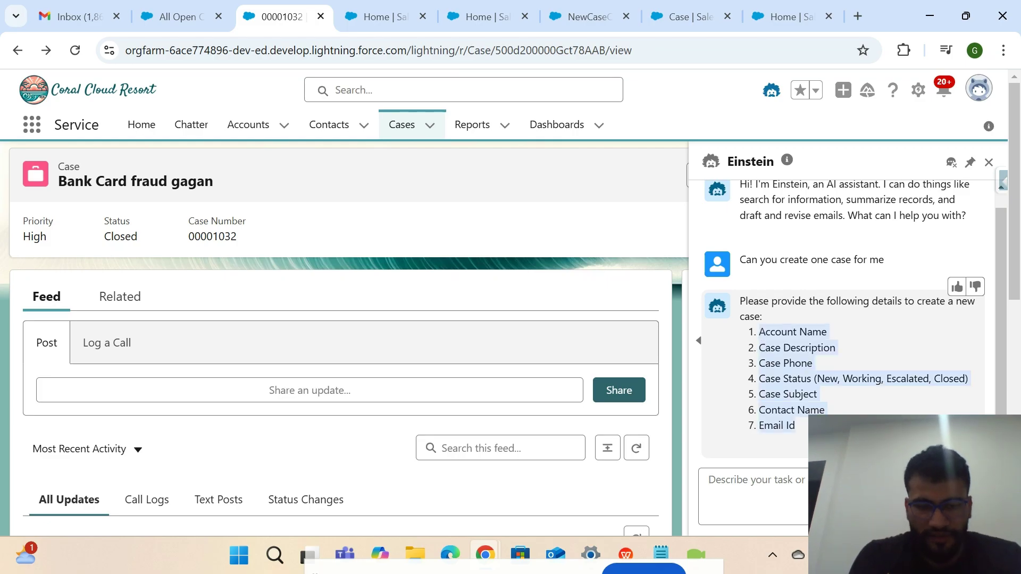
Paste the required-details list into Einstein's message box, adding description 'Bank' and the phone number.
{"action": "left_click", "coordinate": [799, 473]}
{"action": "key", "text": "ctrl+v"}
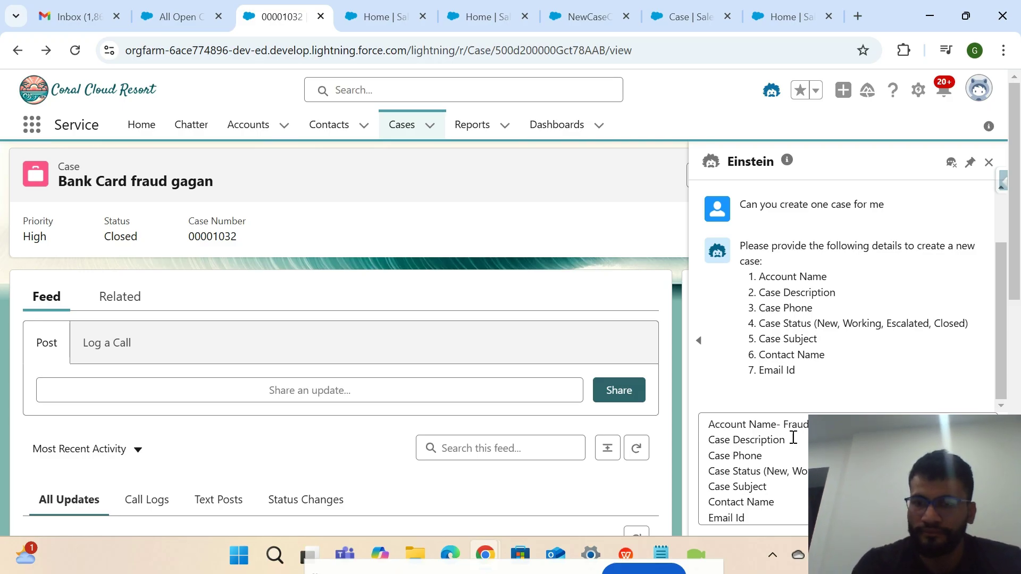
{"action": "left_click", "coordinate": [793, 437]}
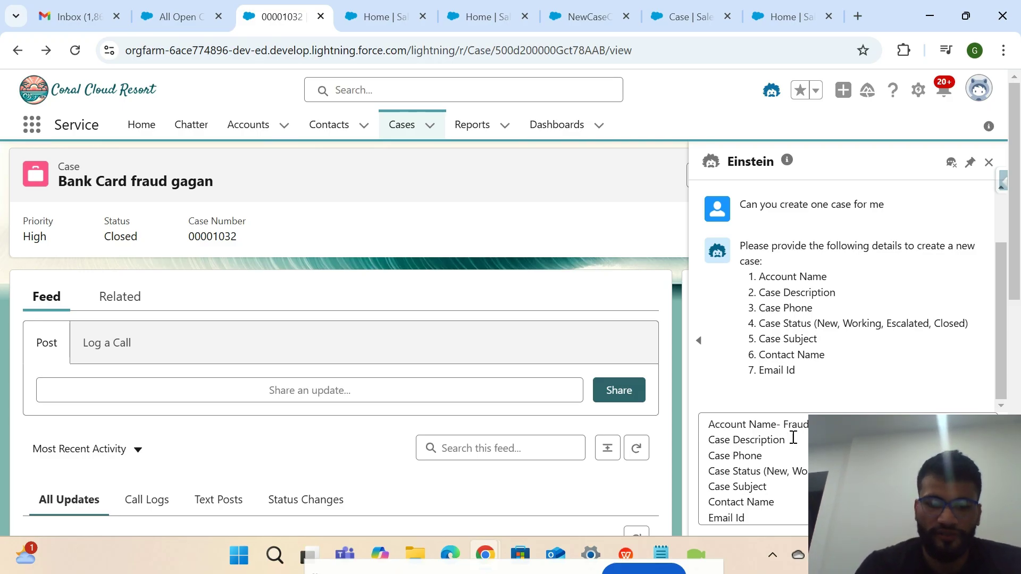
{"action": "type", "text": "Bank"}
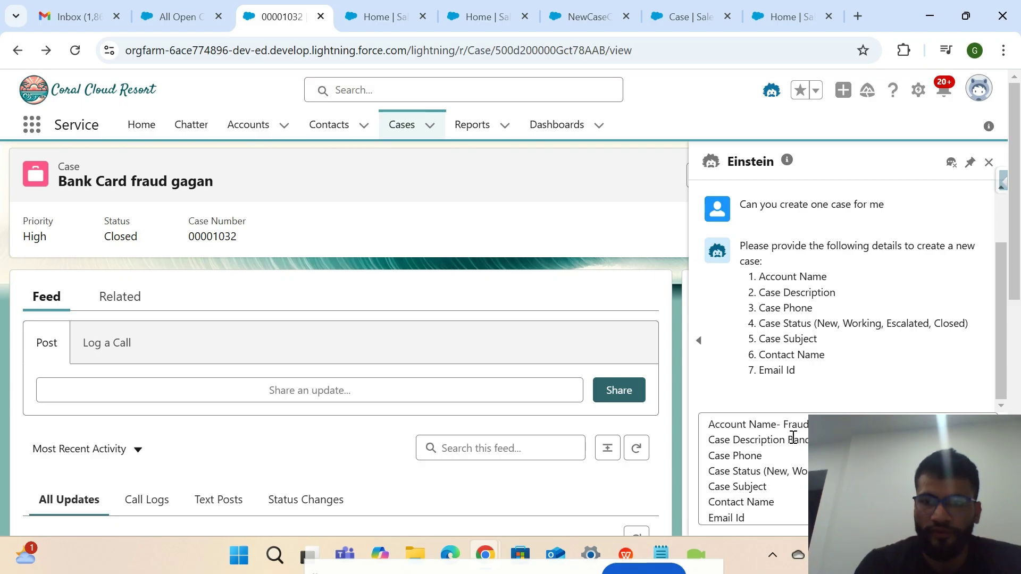
{"action": "left_click", "coordinate": [792, 460]}
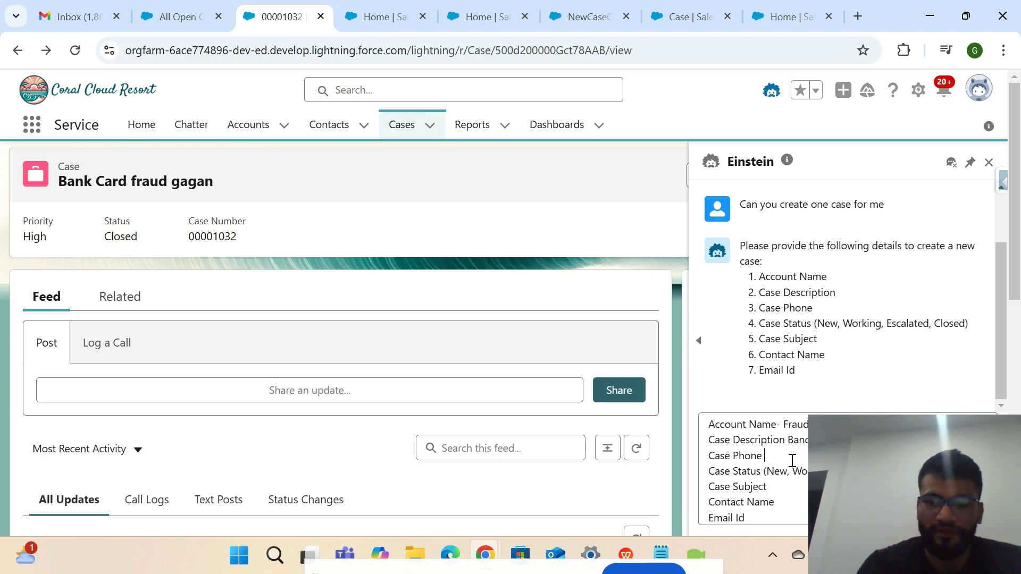
{"action": "type", "text": "78678989"}
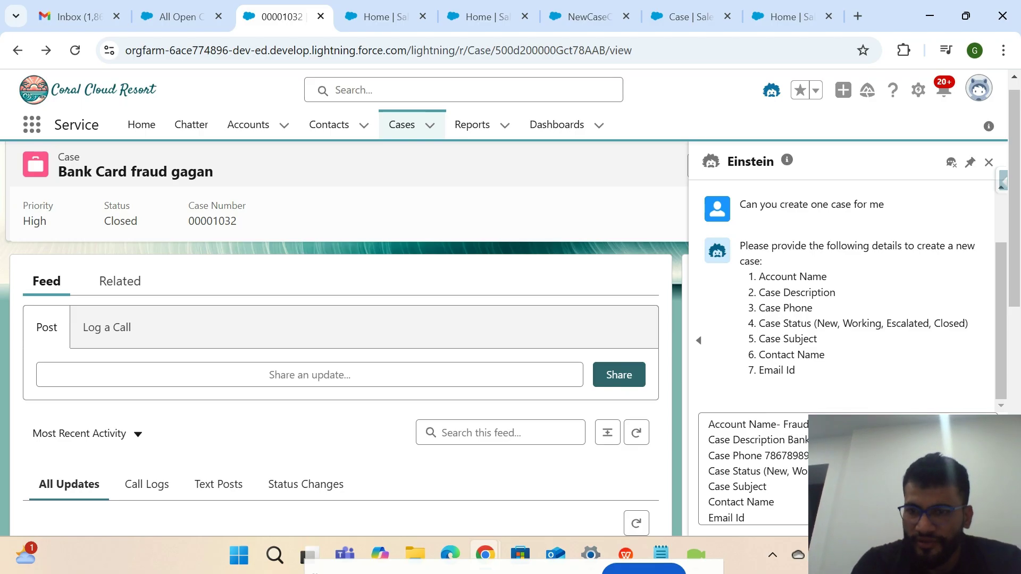
Reuse the description as the subject, add the contact's name and e-mail, and send.
{"action": "left_click_drag", "start_coordinate": [806, 440], "coordinate": [789, 442]}
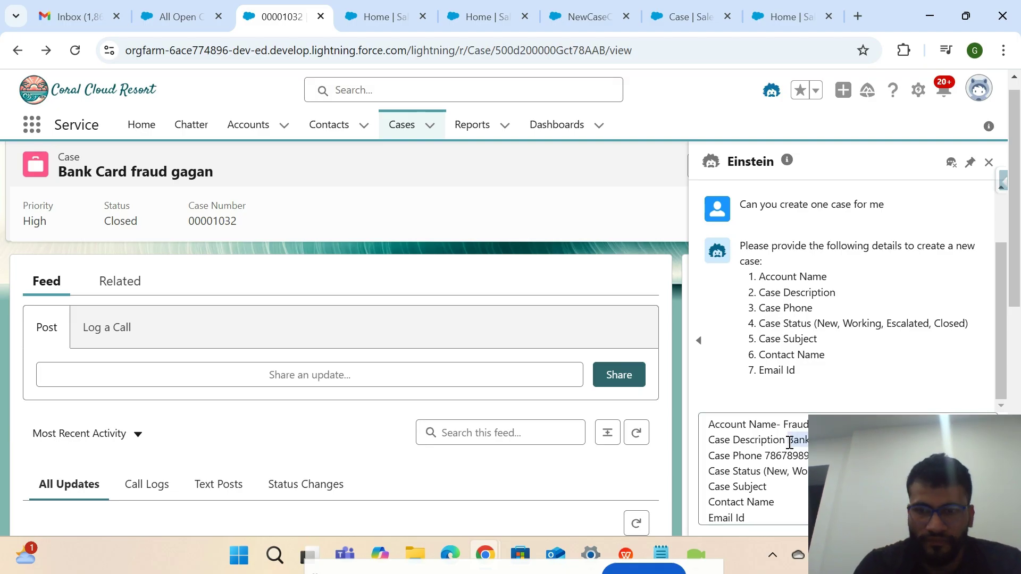
{"action": "left_click", "coordinate": [794, 493]}
{"action": "key", "text": "ctrl+v"}
{"action": "left_click", "coordinate": [786, 502]}
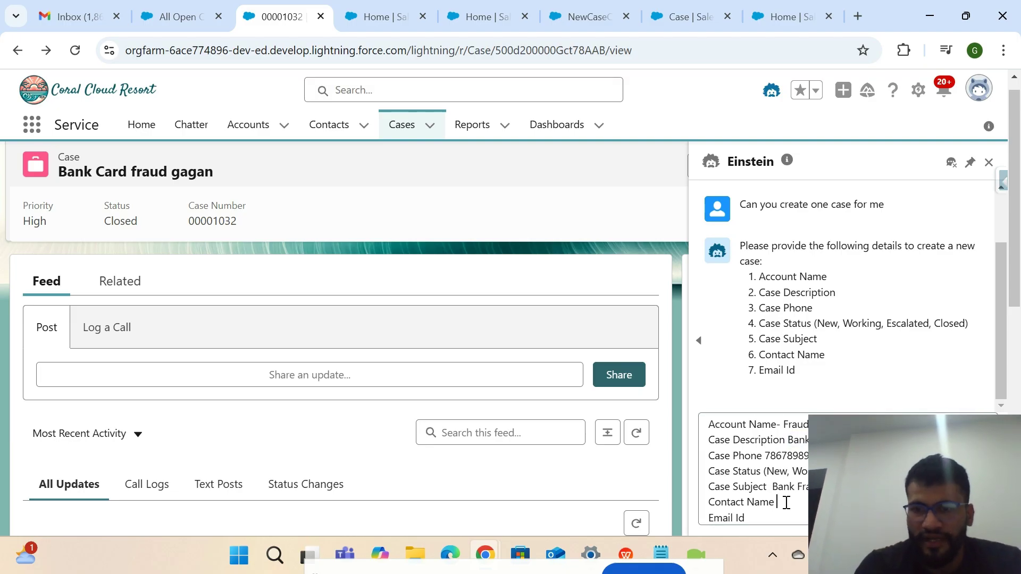
{"action": "type", "text": "GAgan"}
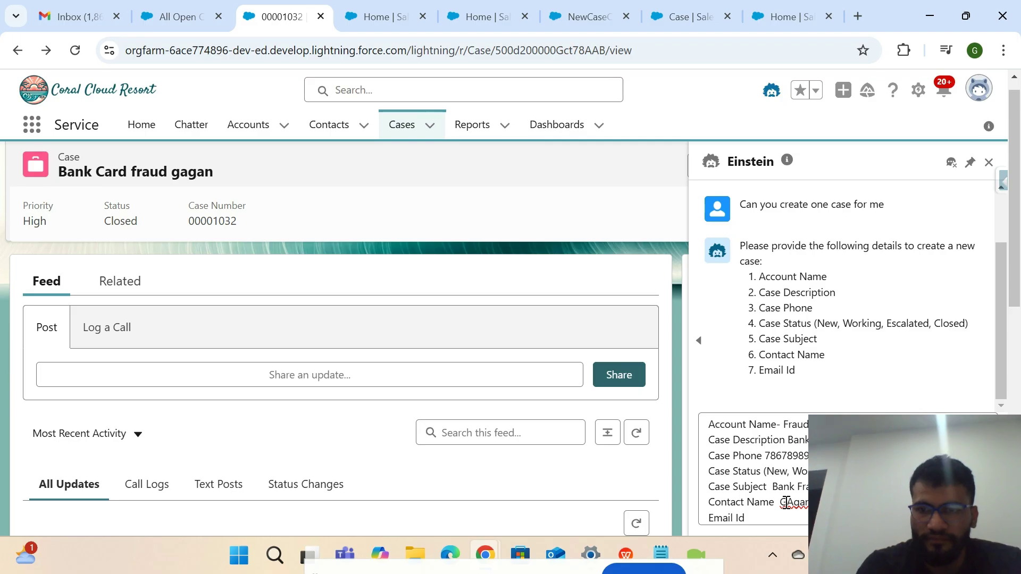
{"action": "left_click", "coordinate": [775, 519]}
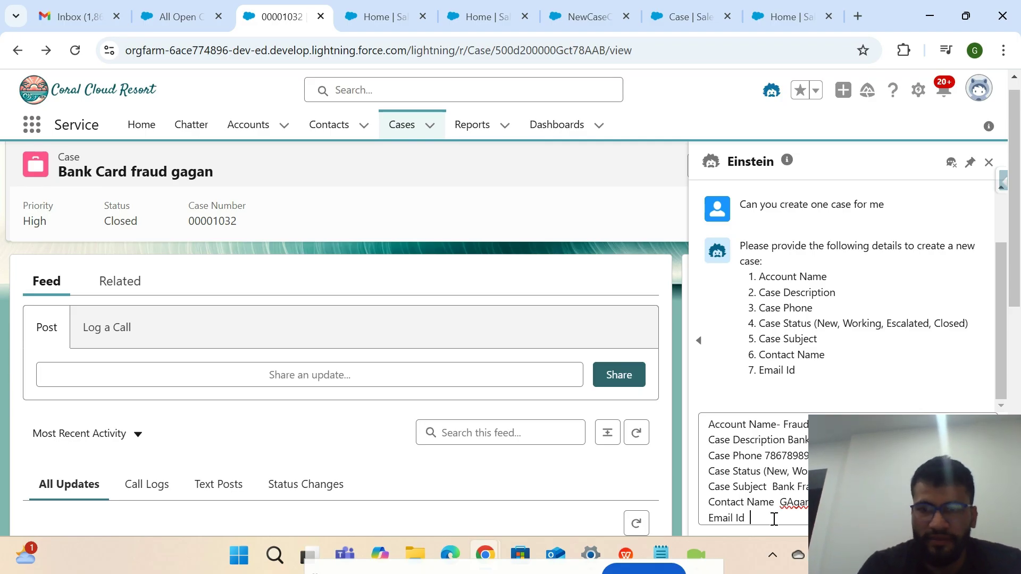
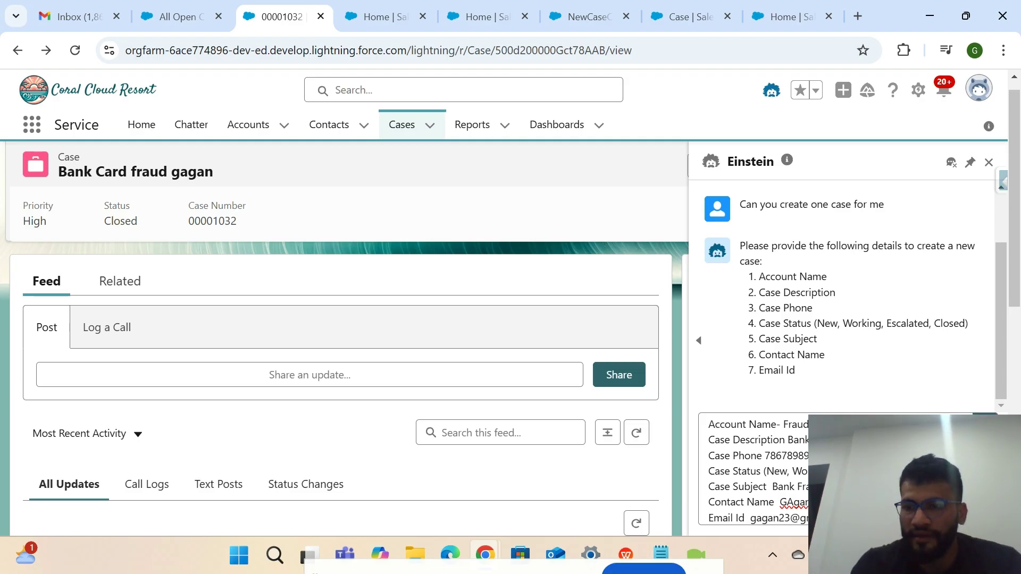
{"action": "key", "text": "Return"}
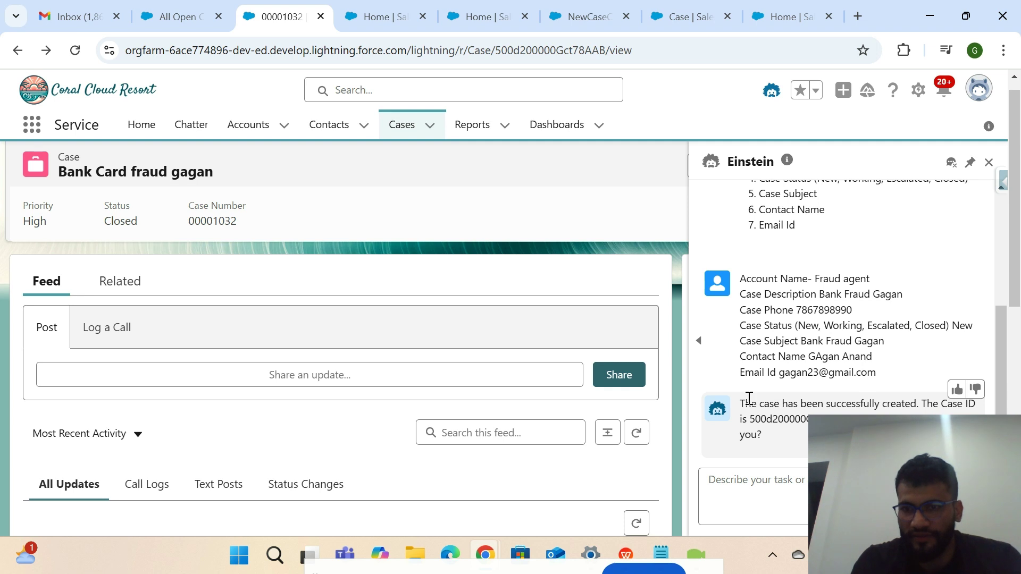
Open the new case by pasting its Case ID from Einstein's reply into a spare tab's address.
{"action": "double_click", "coordinate": [771, 418]}
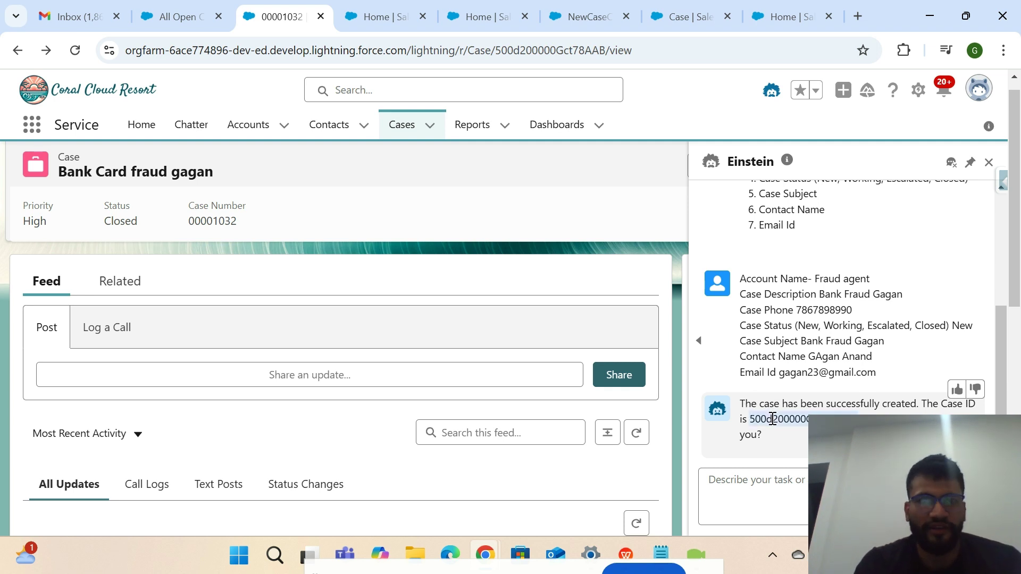
{"action": "left_click", "coordinate": [382, 19]}
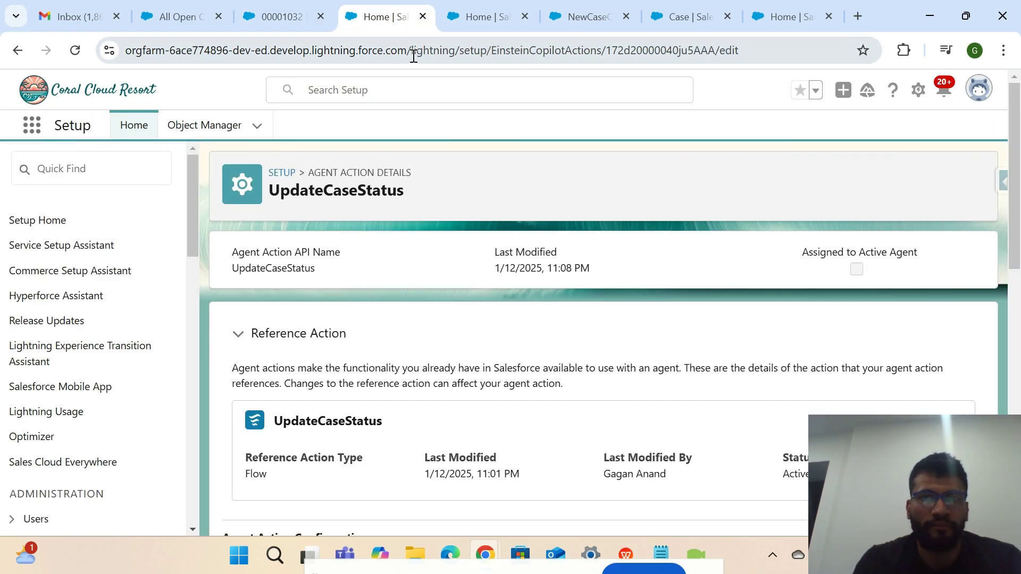
{"action": "left_click_drag", "start_coordinate": [413, 55], "coordinate": [898, 57]}
{"action": "type", "text": "500d200000GdMaYAAV"}
{"action": "key", "text": "Return"}
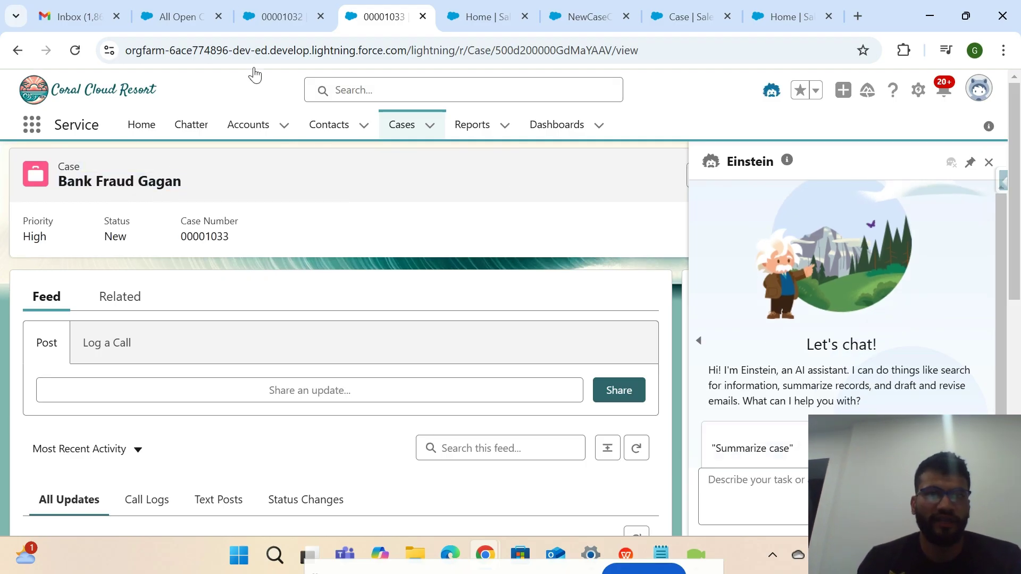
Review the new case's New status and related lists, with the Einstein panel closed.
{"action": "left_click", "coordinate": [280, 17]}
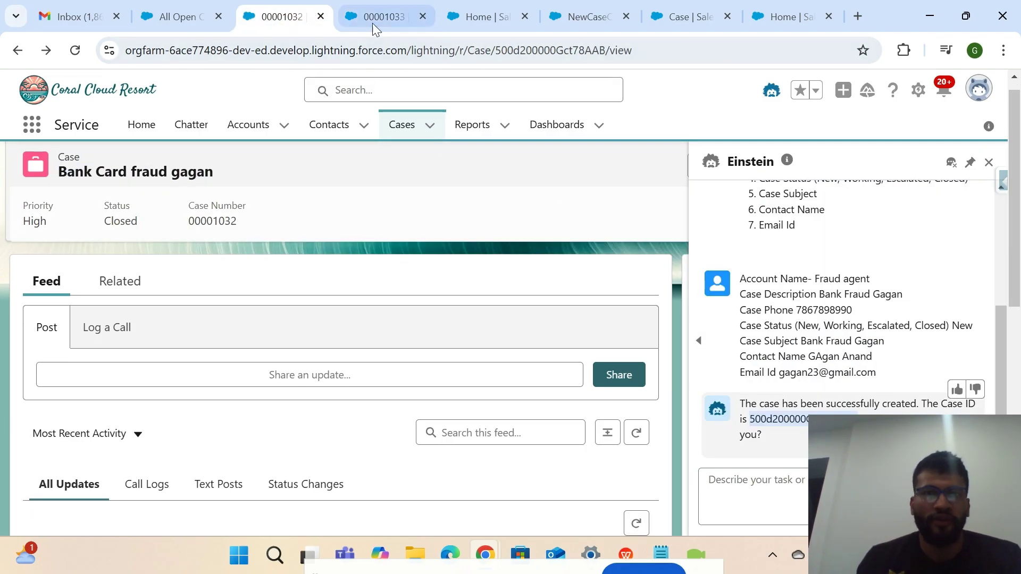
{"action": "left_click", "coordinate": [373, 22]}
{"action": "left_click_drag", "start_coordinate": [131, 244], "coordinate": [94, 241]}
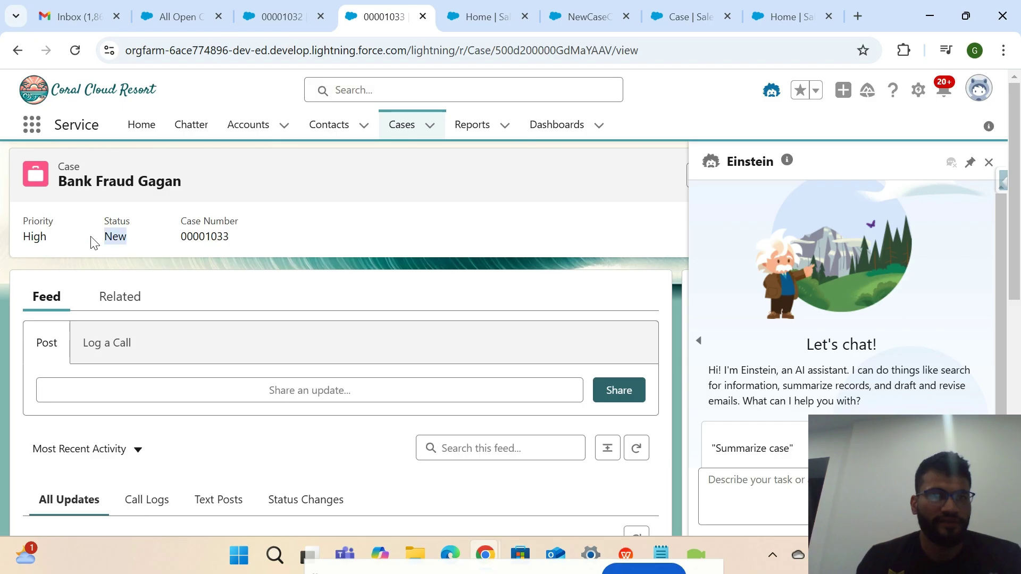
{"action": "left_click", "coordinate": [119, 296]}
{"action": "scroll", "coordinate": [226, 371], "scroll_direction": "down", "scroll_amount": 2}
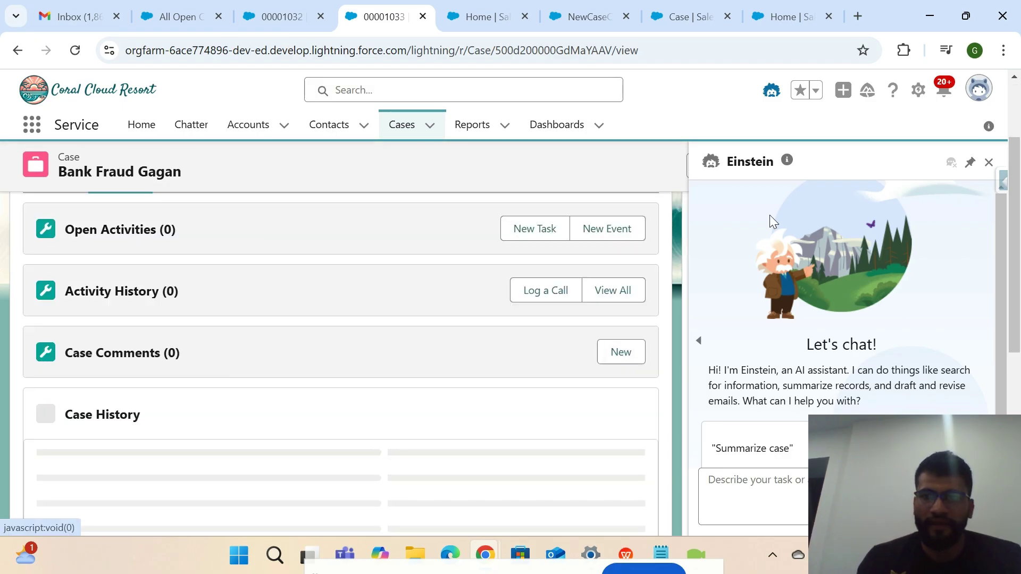
{"action": "left_click", "coordinate": [989, 162]}
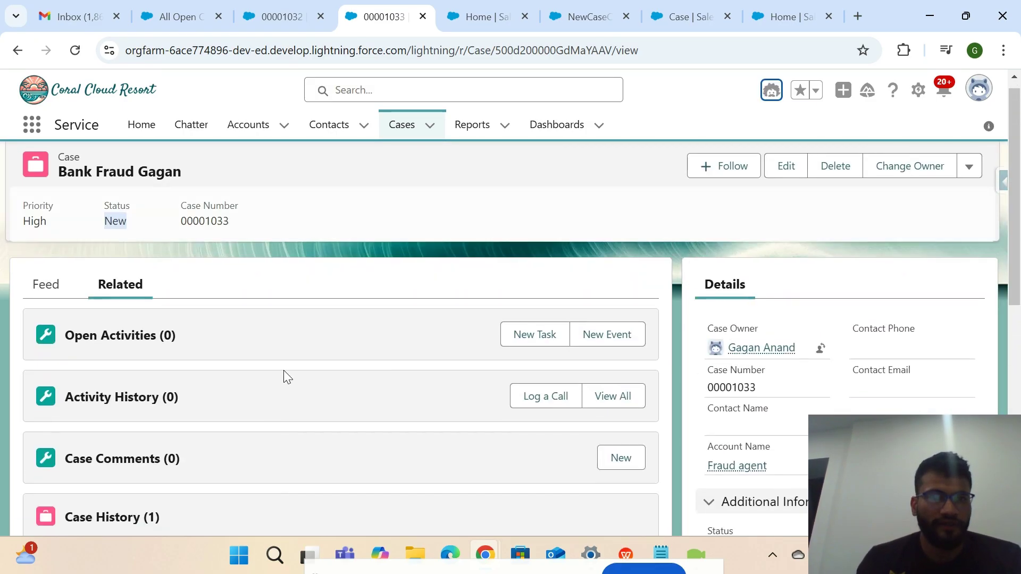
{"action": "scroll", "coordinate": [285, 376], "scroll_direction": "down", "scroll_amount": 4}
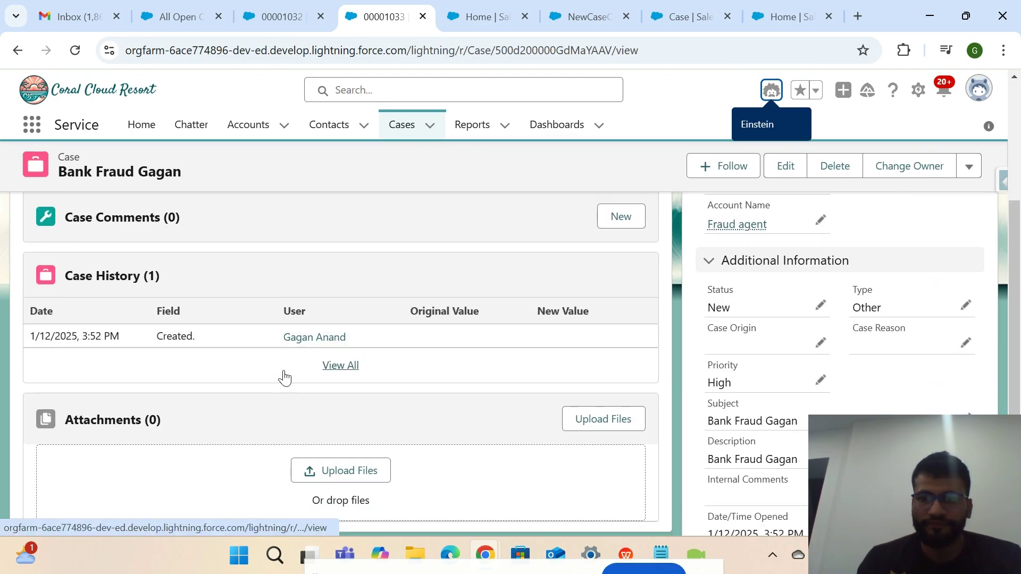
{"action": "scroll", "coordinate": [743, 379], "scroll_direction": "up", "scroll_amount": 4}
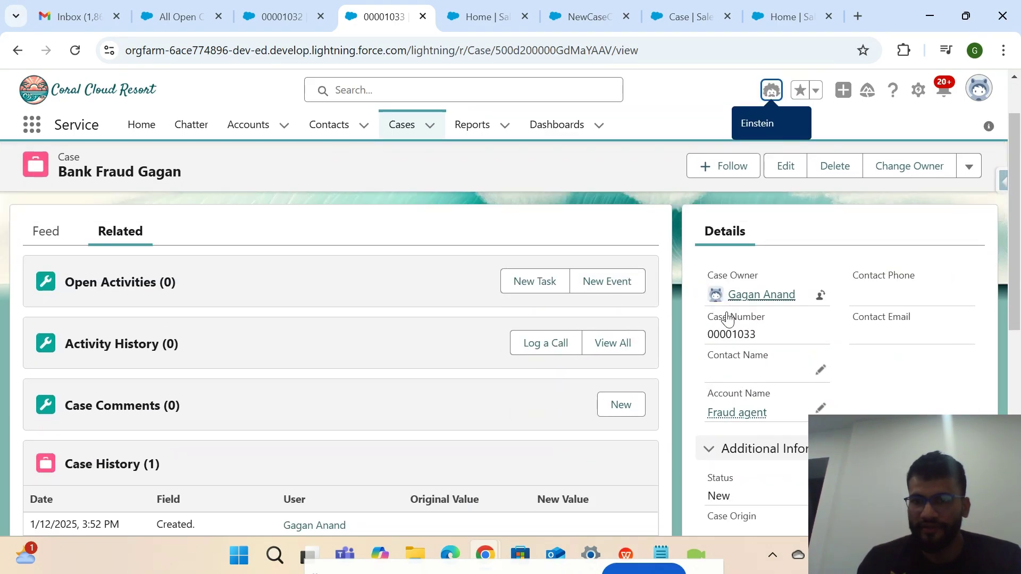
Check the Fraud agent account and its contact's mobile phone and e-mail, comparing with case 00001032.
{"action": "left_click", "coordinate": [746, 413]}
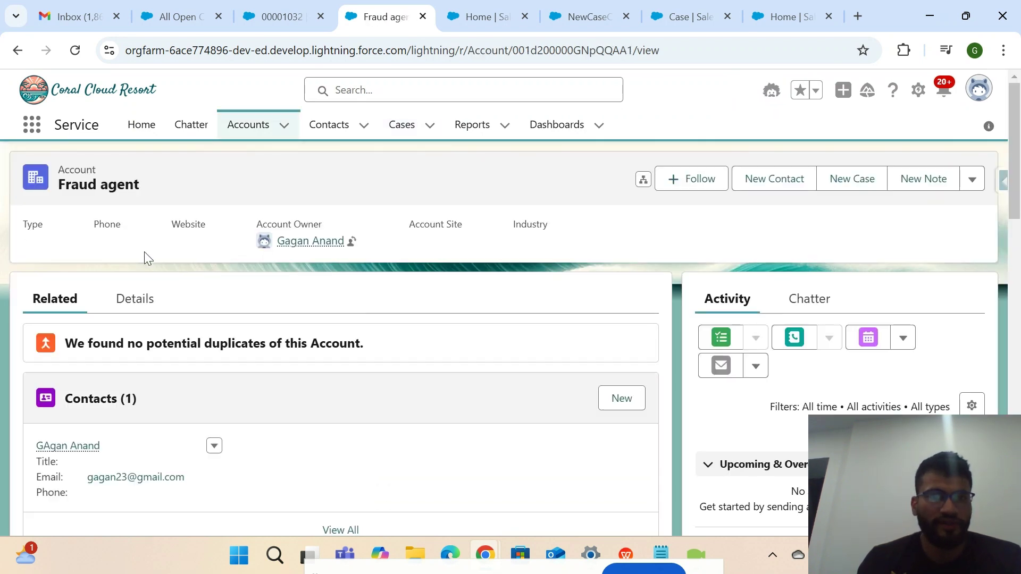
{"action": "left_click_drag", "start_coordinate": [142, 187], "coordinate": [50, 166]}
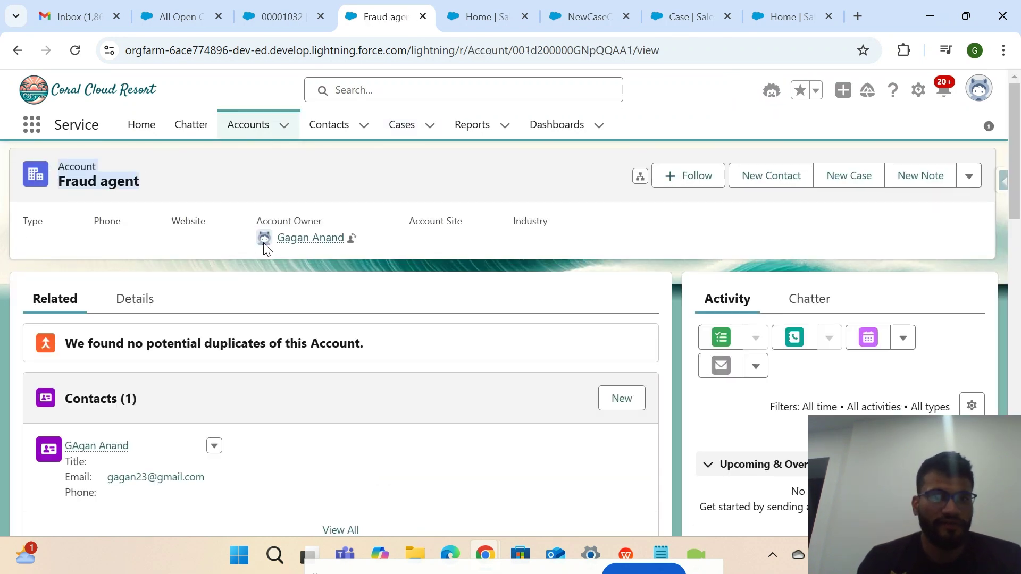
{"action": "left_click", "coordinate": [108, 446]}
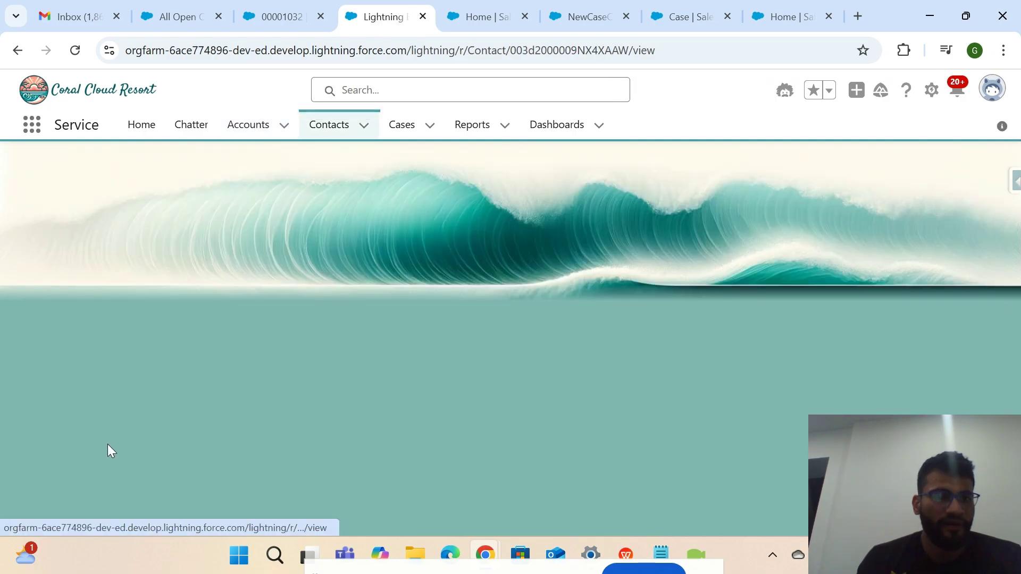
{"action": "left_click_drag", "start_coordinate": [111, 311], "coordinate": [24, 309]}
{"action": "left_click", "coordinate": [288, 16]}
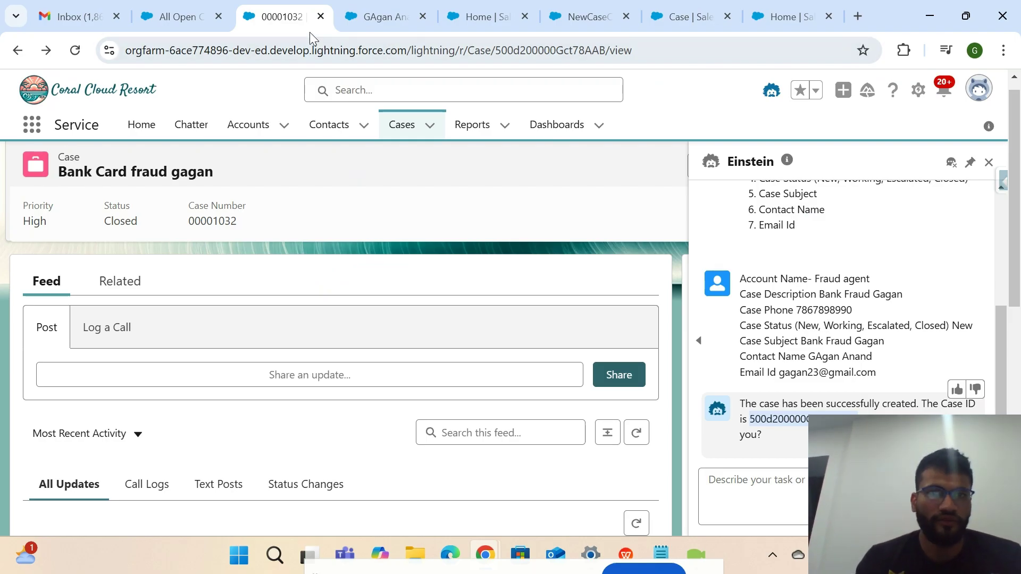
{"action": "left_click", "coordinate": [382, 16]}
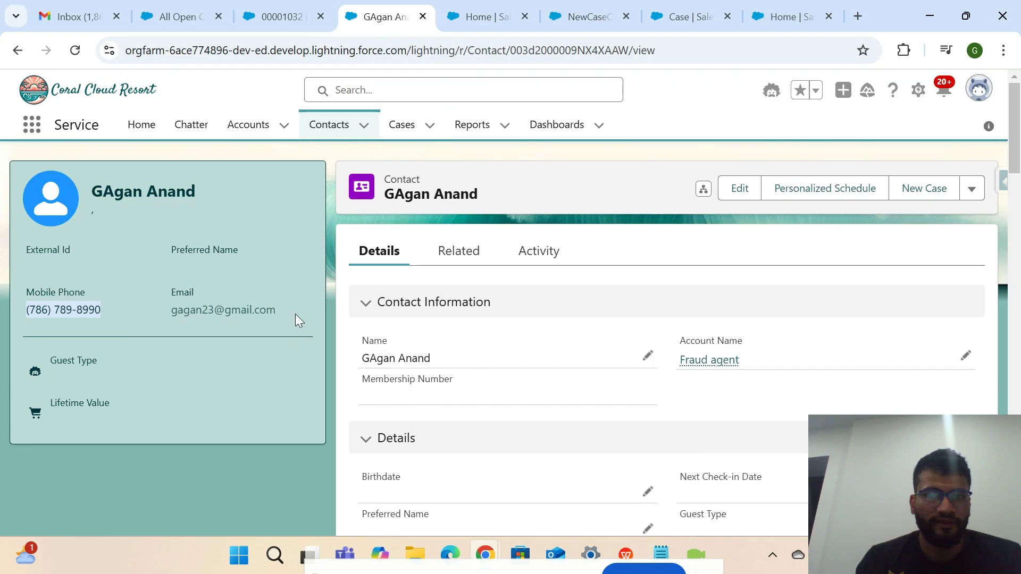
{"action": "left_click_drag", "start_coordinate": [295, 313], "coordinate": [165, 297]}
{"action": "left_click", "coordinate": [279, 18]}
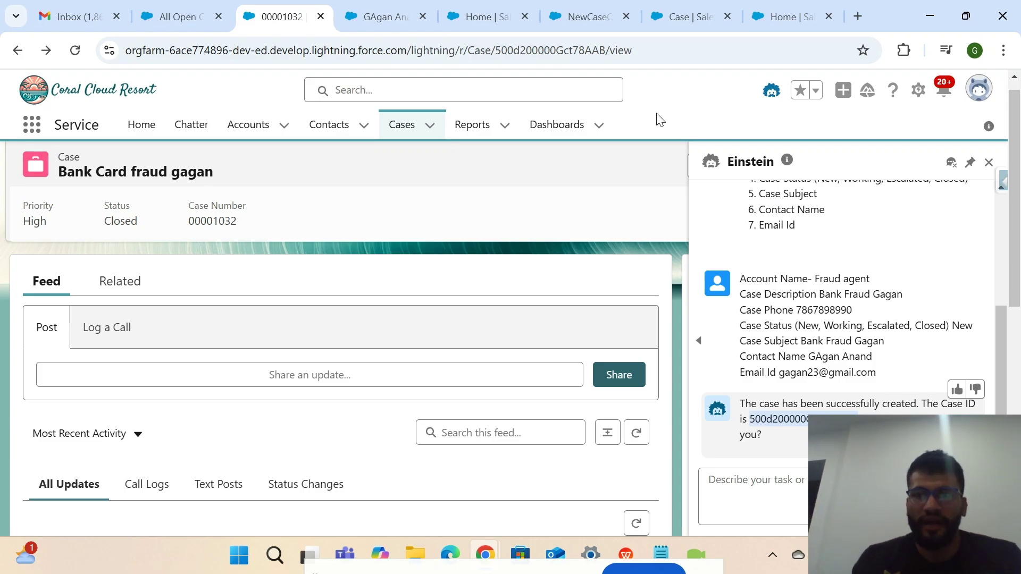
{"action": "left_click", "coordinate": [377, 20]}
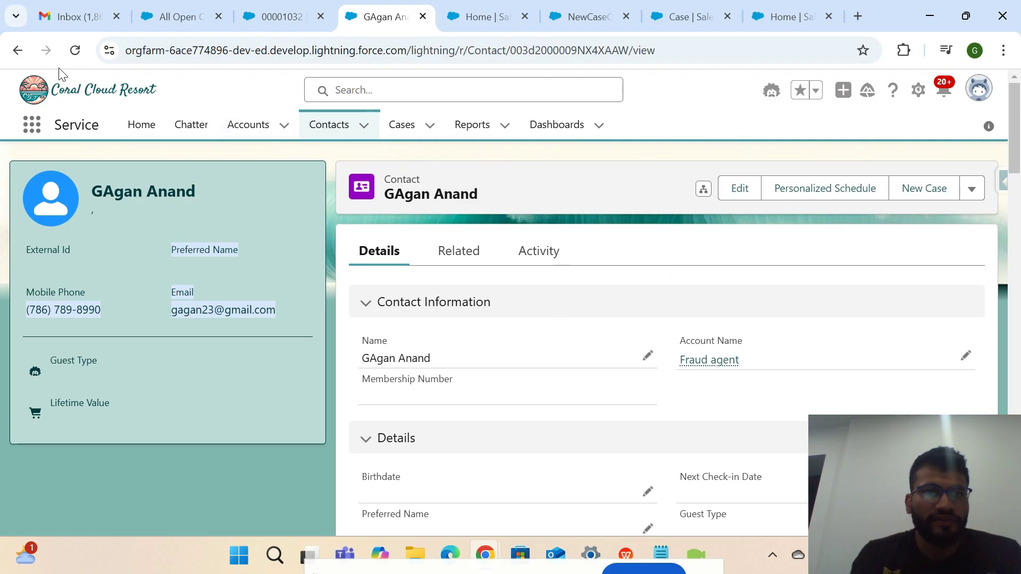
Return to case 00001033 and show its activity feed, status still New.
{"action": "left_click", "coordinate": [24, 53]}
{"action": "left_click", "coordinate": [24, 50]}
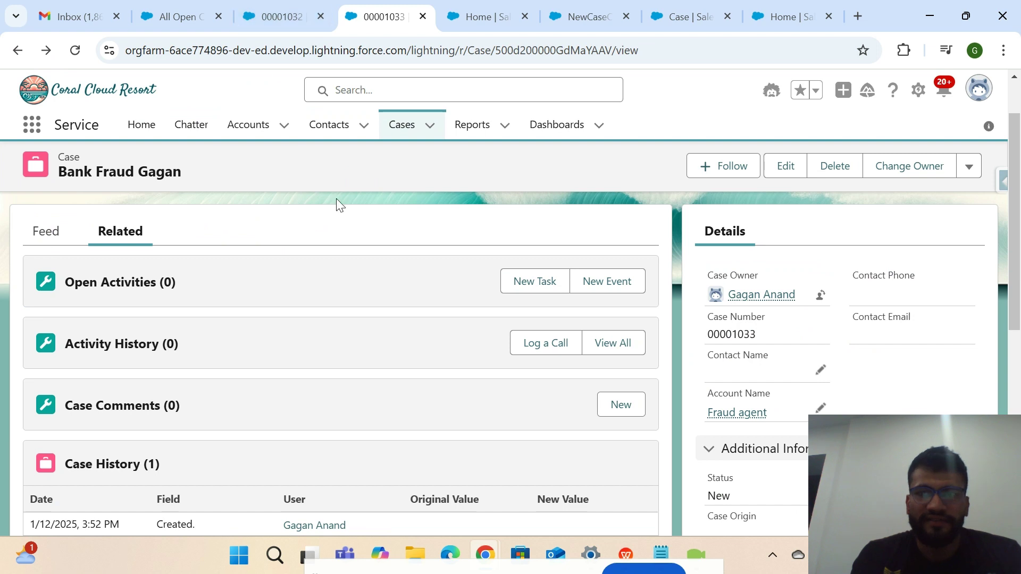
{"action": "left_click_drag", "start_coordinate": [779, 335], "coordinate": [704, 339]}
{"action": "key", "text": "ctrl+c"}
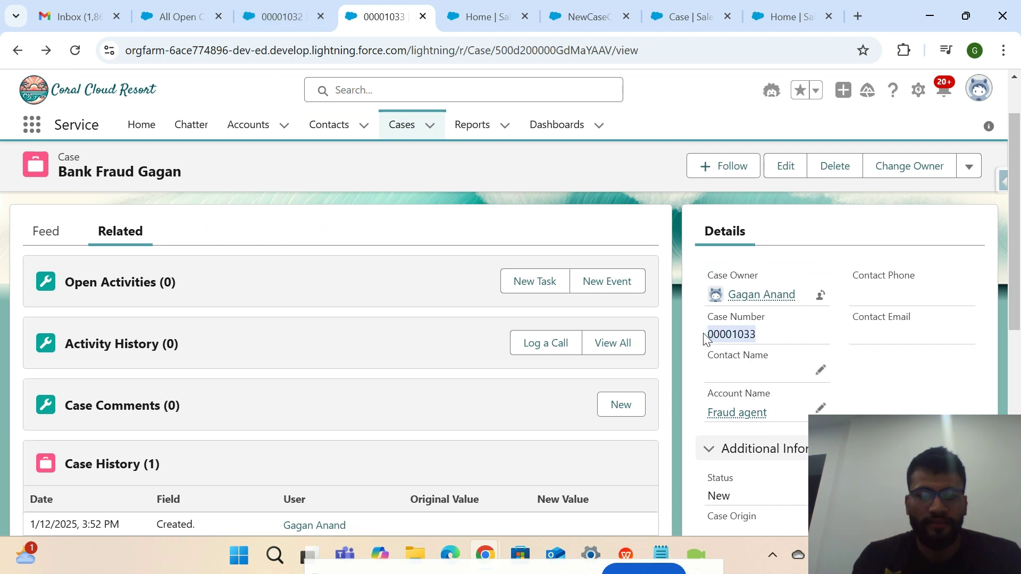
{"action": "left_click", "coordinate": [46, 230]}
{"action": "left_click_drag", "start_coordinate": [130, 239], "coordinate": [98, 216]}
Ask Einstein to update the status of case 00001033.
{"action": "left_click", "coordinate": [771, 90]}
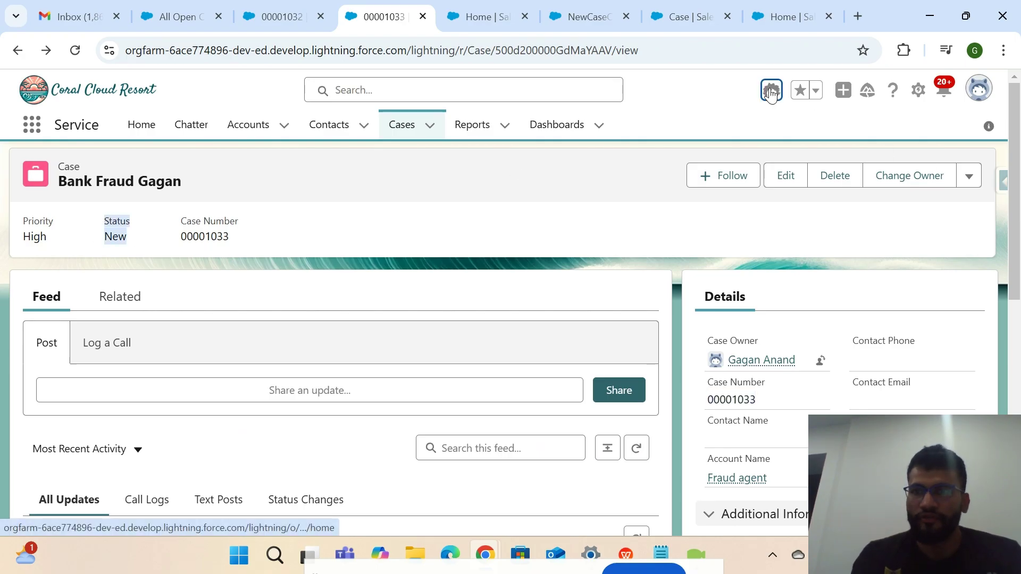
{"action": "left_click", "coordinate": [798, 485]}
{"action": "type", "text": "qas"}
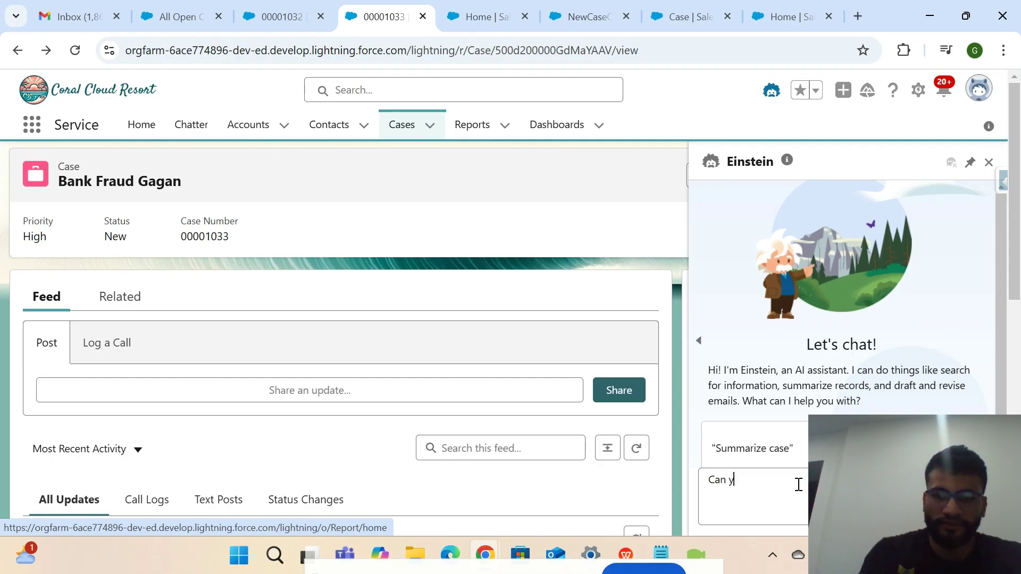
{"action": "type", "text": " you ypdat"}
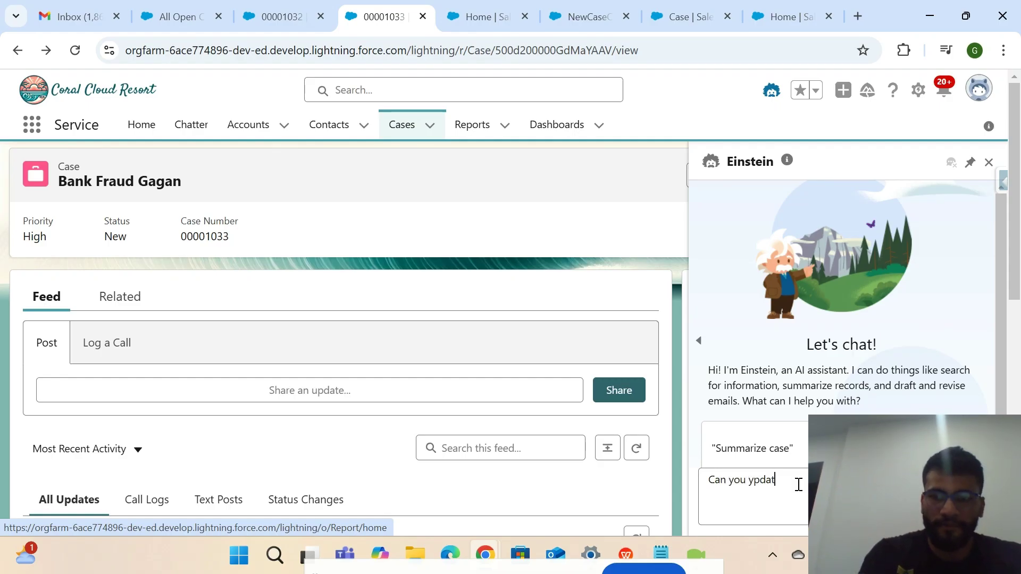
{"action": "type", "text": "e t"}
{"action": "key", "text": "BackSpace"}
{"action": "key", "text": "BackSpace"}
{"action": "key", "text": "BackSpace"}
{"action": "key", "text": "BackSpace"}
{"action": "key", "text": "BackSpace"}
{"action": "key", "text": "BackSpace"}
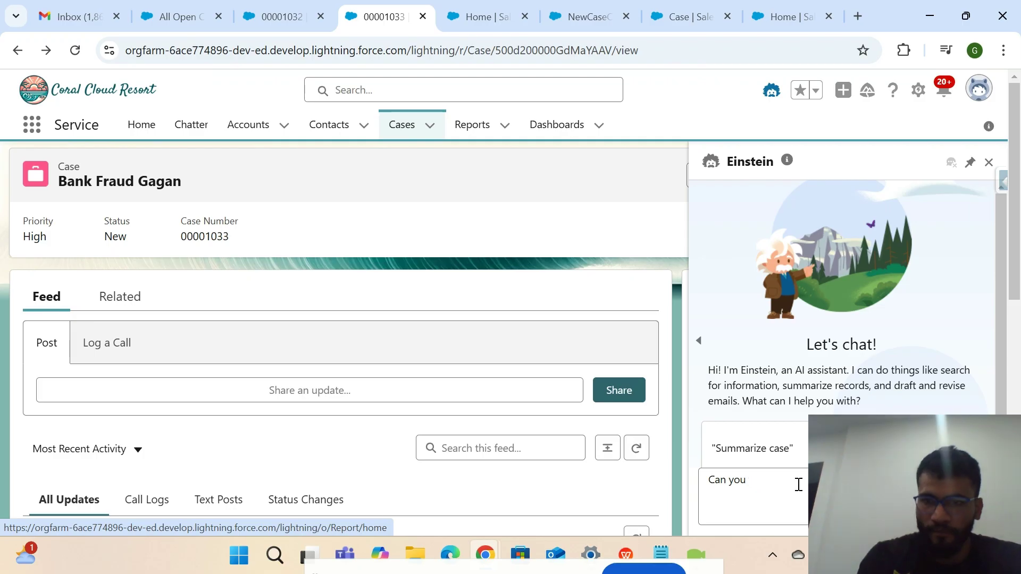
{"action": "type", "text": "update the st"}
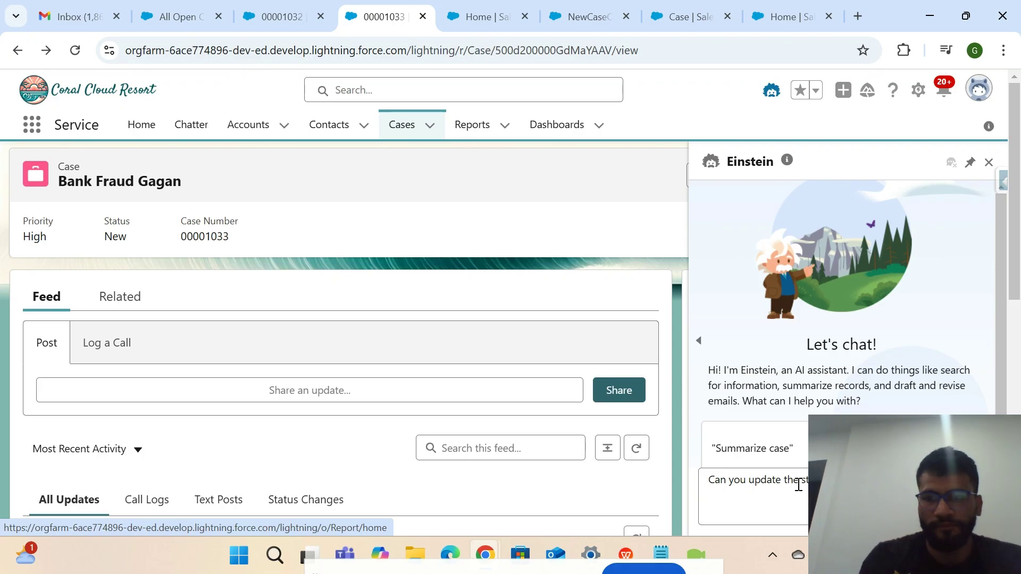
{"action": "key", "text": "Return"}
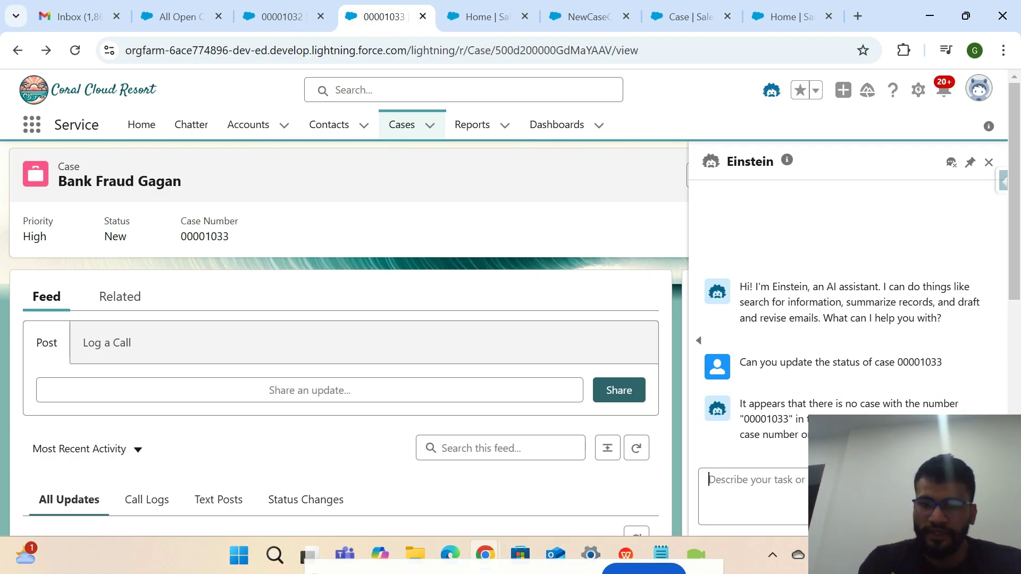
Resend case number 00001033 to Einstein, then reload the case page.
{"action": "key", "text": "ctrl+v"}
{"action": "key", "text": "Return"}
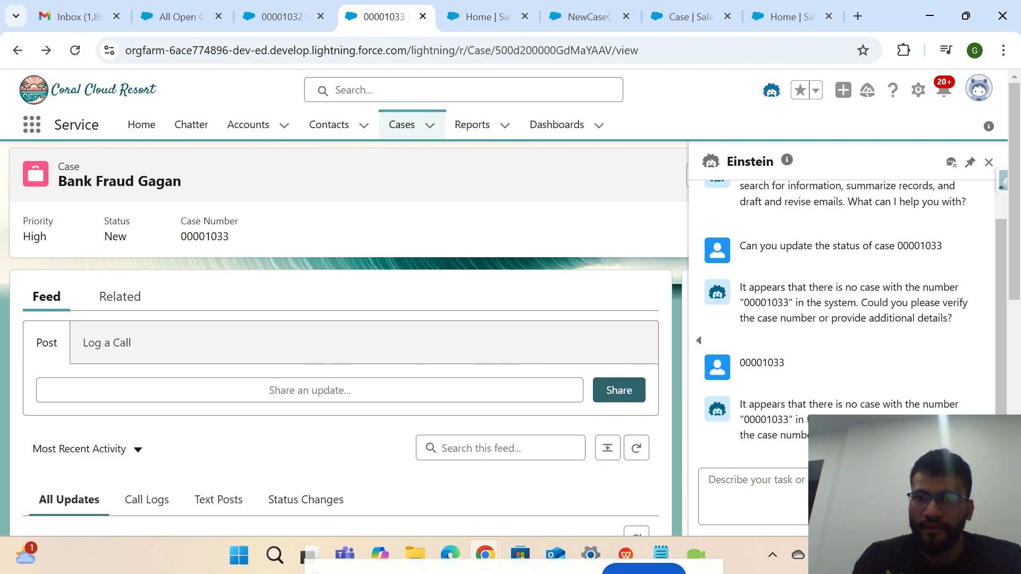
{"action": "double_click", "coordinate": [214, 237]}
{"action": "key", "text": "ctrl+c"}
{"action": "left_click", "coordinate": [75, 50]}
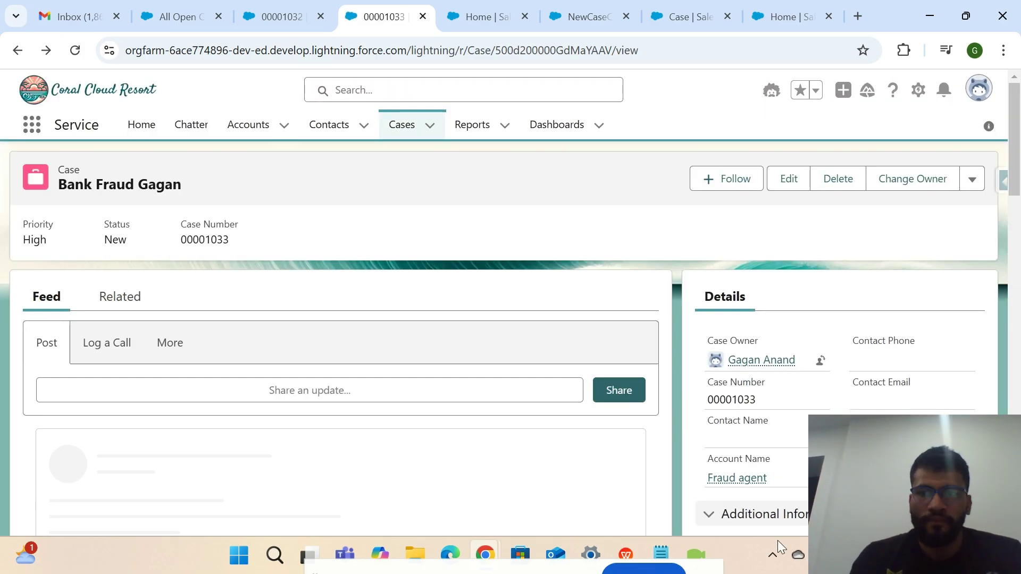
Have Einstein update case 00001033's status, giving the case number and the new status Closed.
{"action": "left_click", "coordinate": [772, 90]}
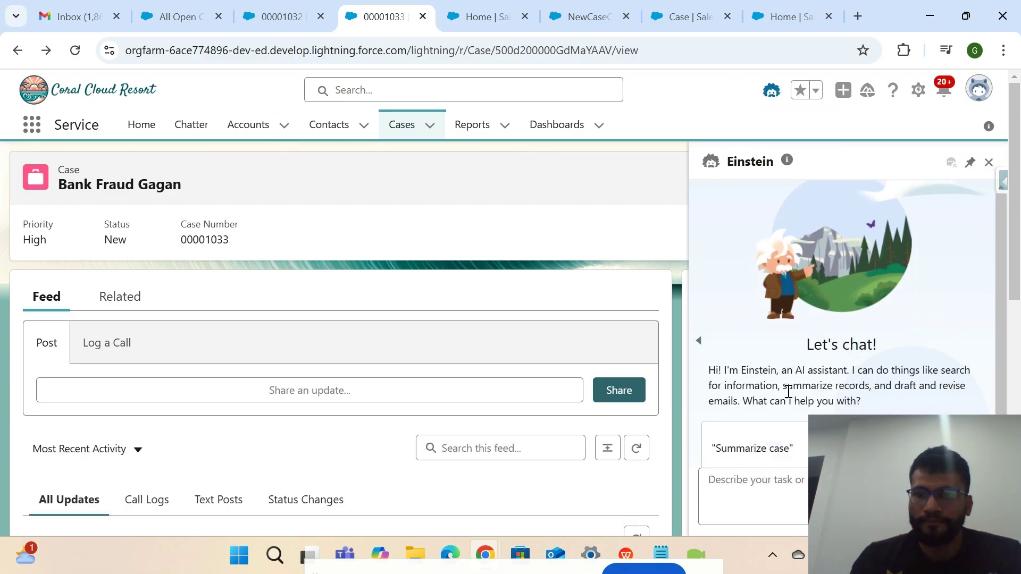
{"action": "left_click", "coordinate": [800, 473]}
{"action": "type", "text": "can you"}
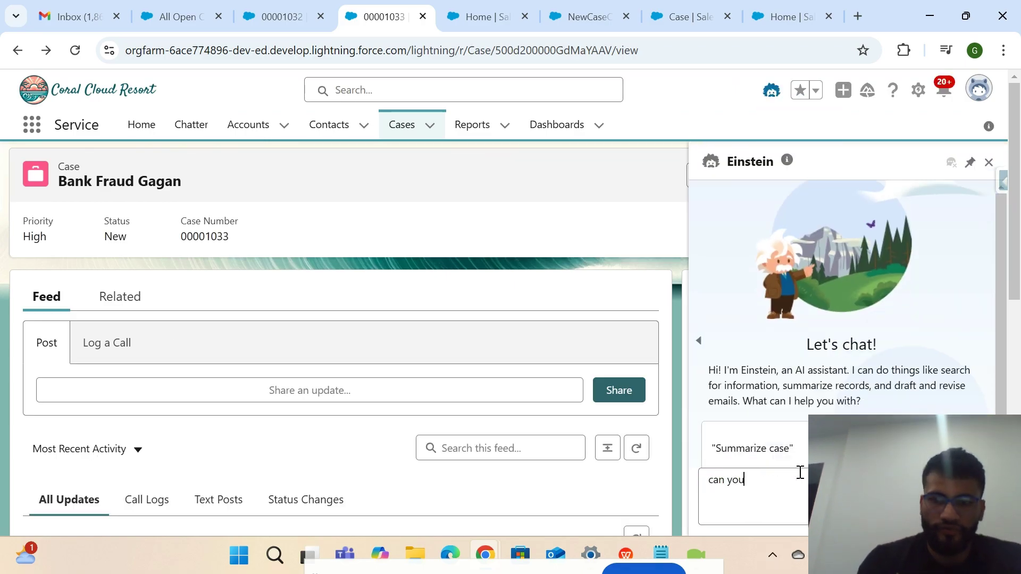
{"action": "type", "text": " update the st"}
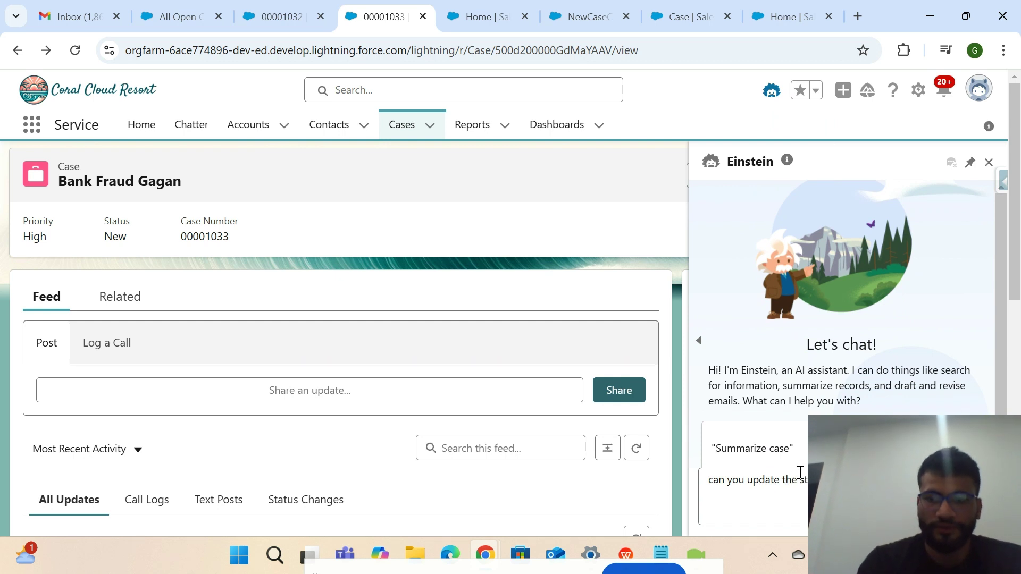
{"action": "key", "text": "Return"}
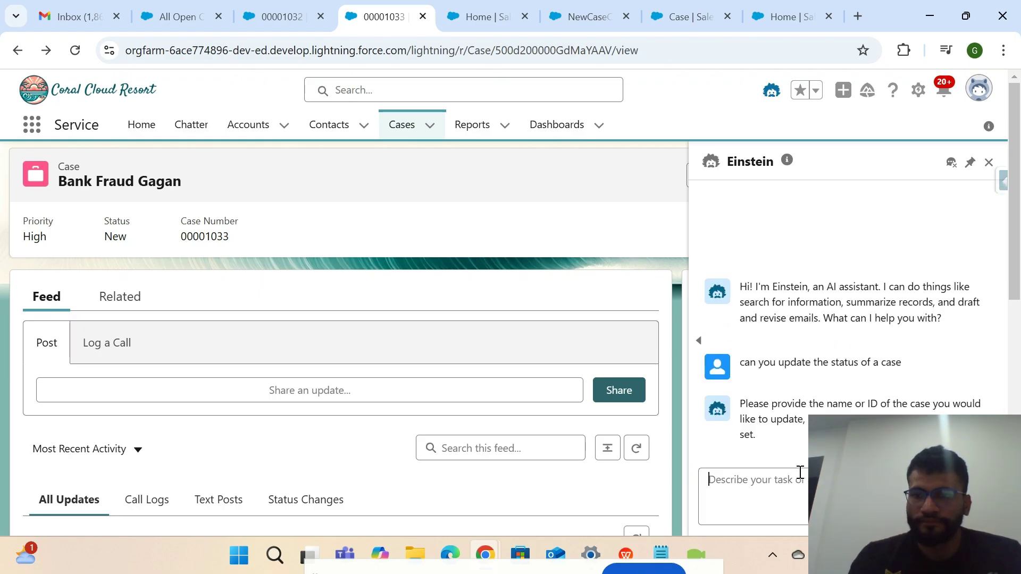
{"action": "key", "text": "ctrl+v"}
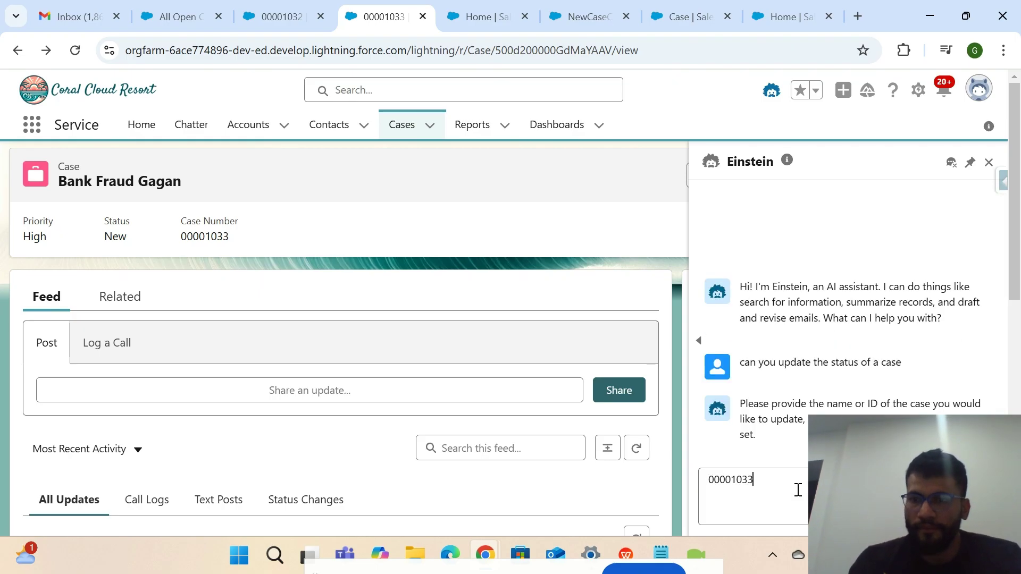
{"action": "key", "text": "Return"}
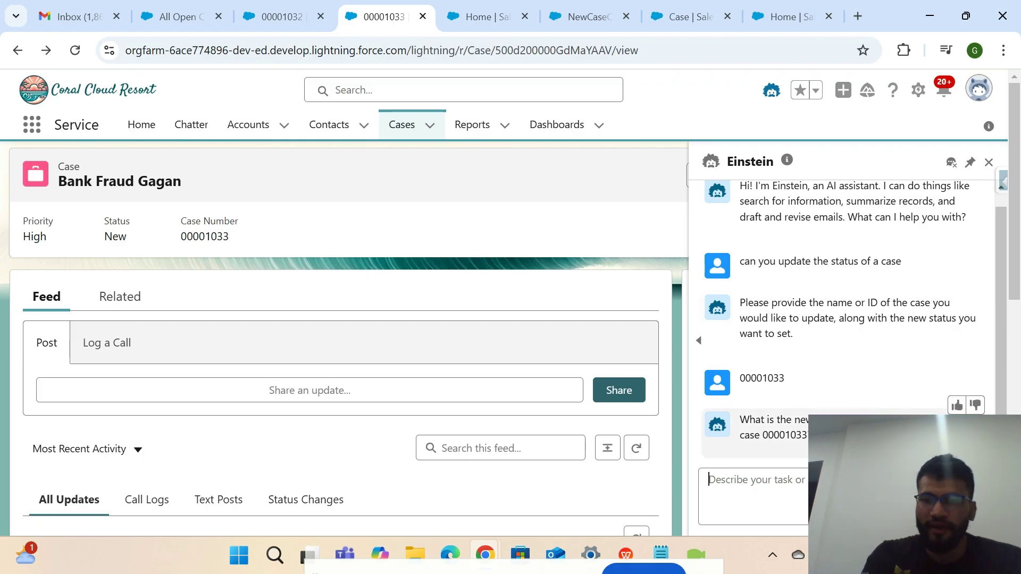
{"action": "type", "text": "Closed"}
{"action": "key", "text": "Return"}
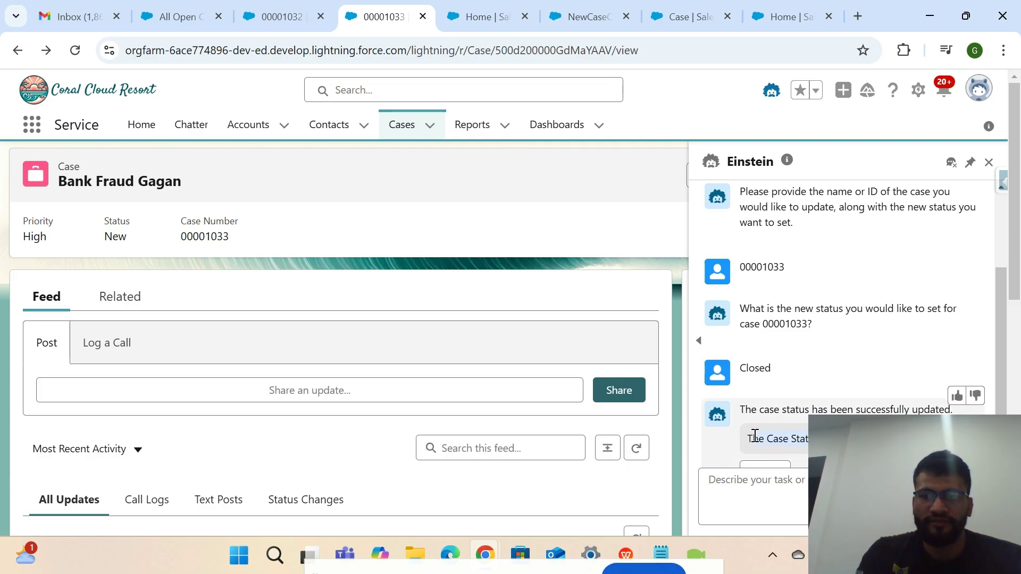
Reload the case page and confirm its status now reads Closed.
{"action": "left_click", "coordinate": [75, 49]}
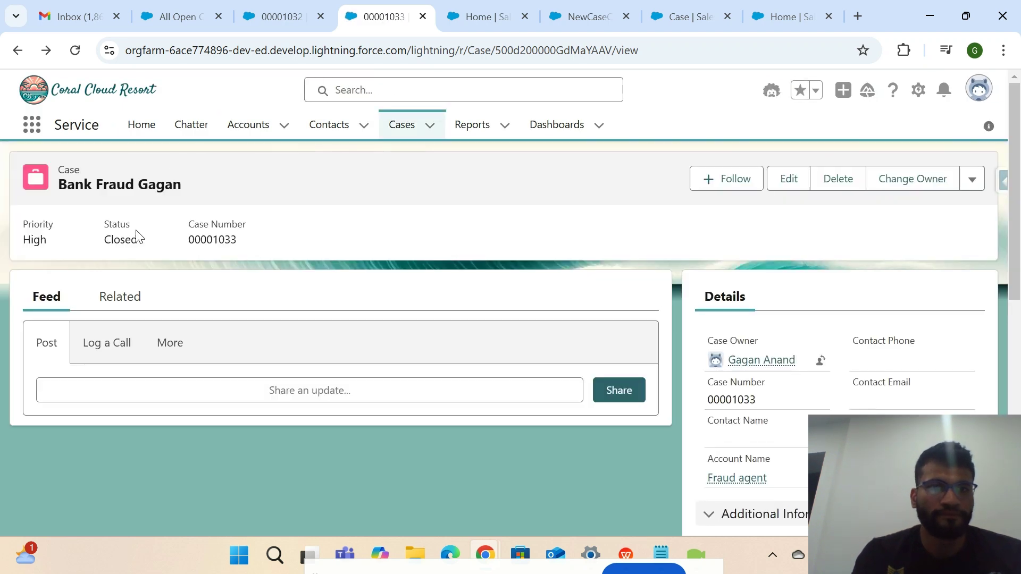
{"action": "left_click_drag", "start_coordinate": [137, 237], "coordinate": [90, 238]}
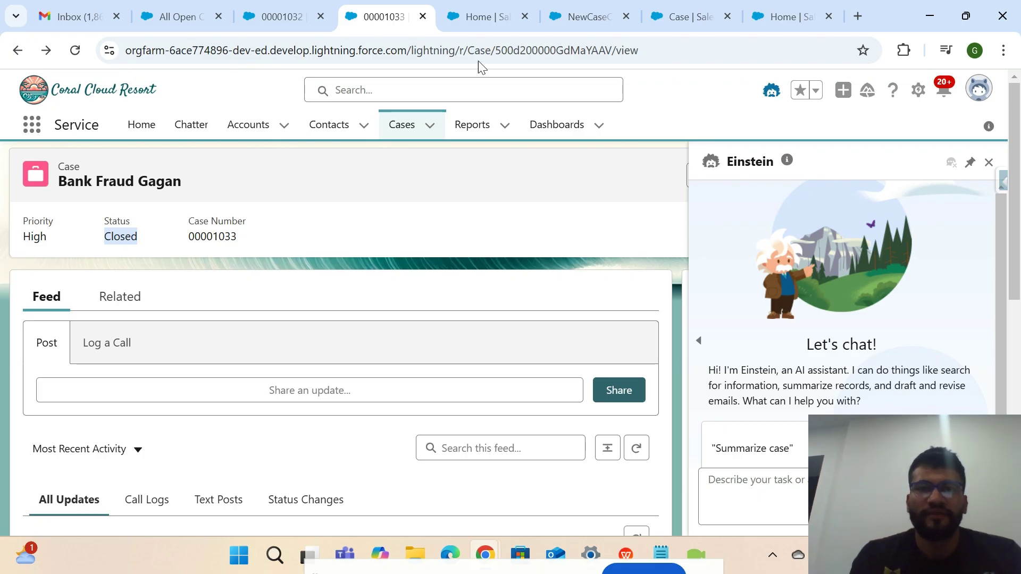
{"action": "left_click", "coordinate": [918, 91]}
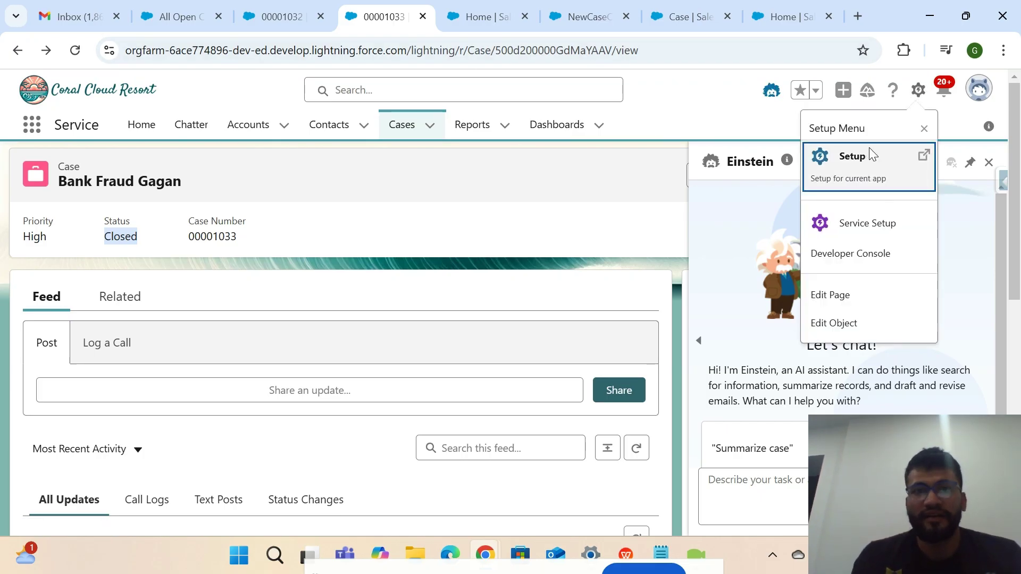
Search 'Agent' in Setup Quick Find and open Einstein Copilot from the Agents page.
{"action": "left_click", "coordinate": [870, 153]}
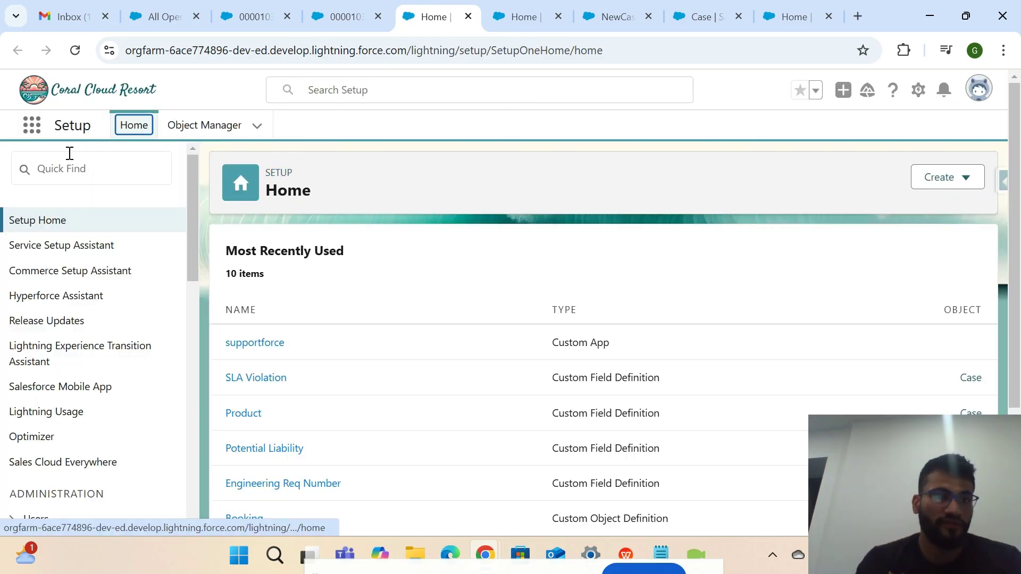
{"action": "left_click", "coordinate": [86, 170]}
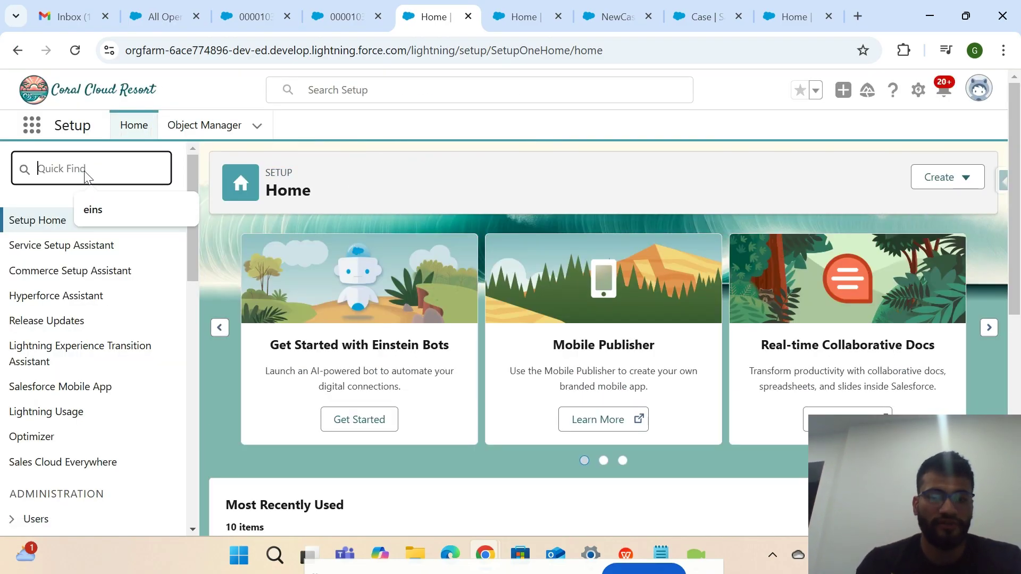
{"action": "type", "text": "Agent"}
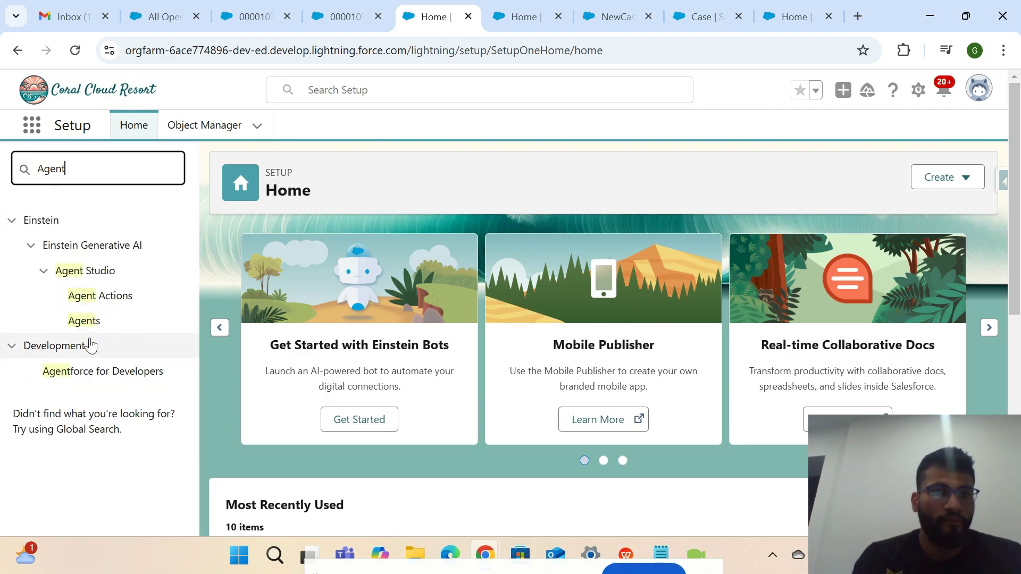
{"action": "left_click", "coordinate": [87, 344]}
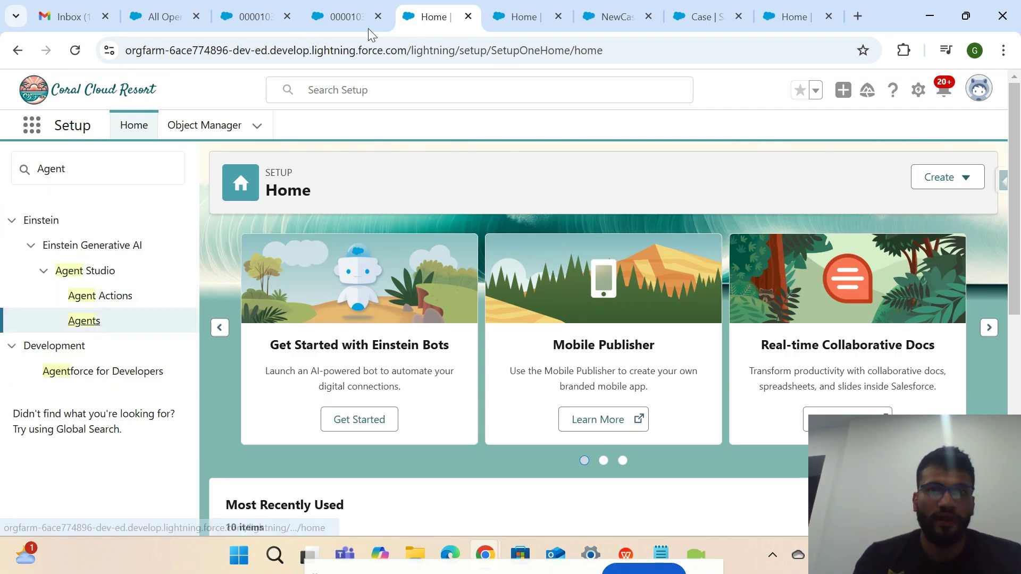
{"action": "left_click", "coordinate": [89, 322]}
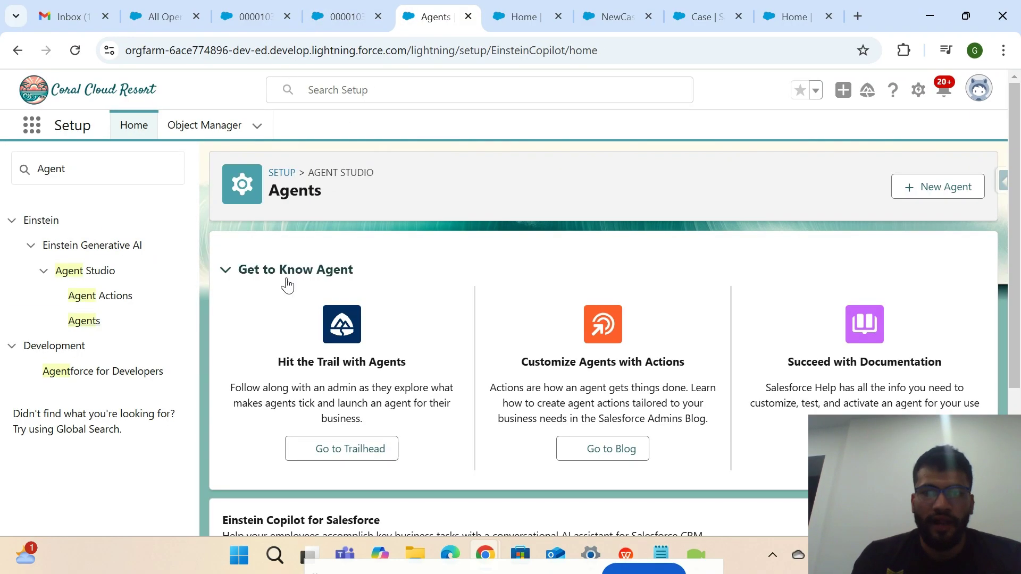
{"action": "scroll", "coordinate": [213, 383], "scroll_direction": "down", "scroll_amount": 3}
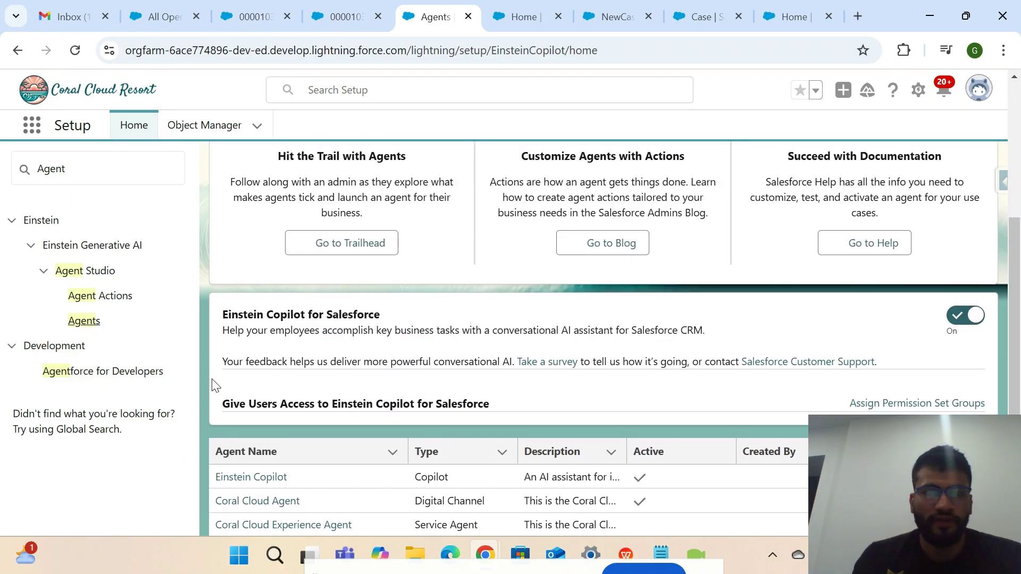
{"action": "scroll", "coordinate": [213, 383], "scroll_direction": "up", "scroll_amount": 4}
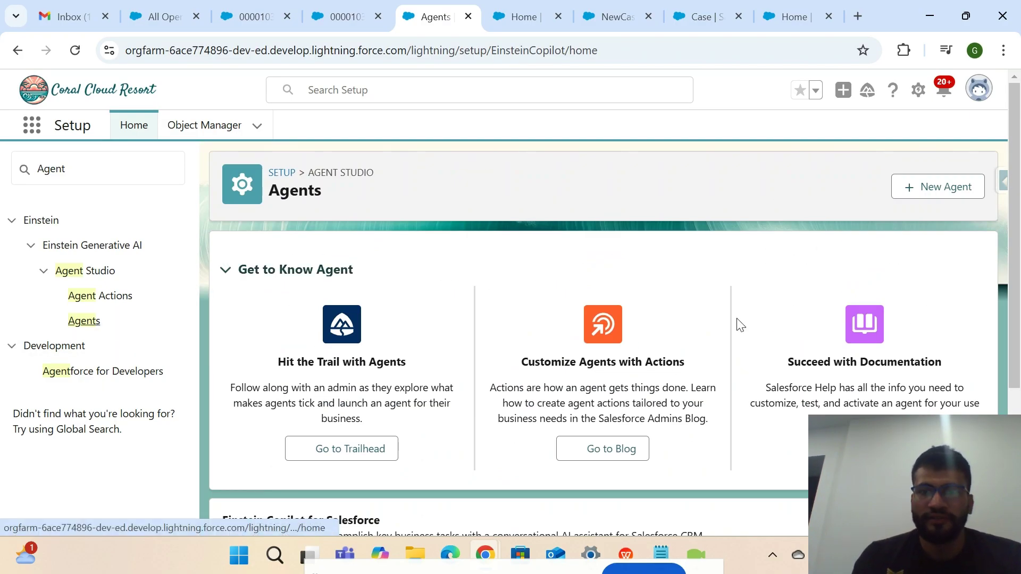
{"action": "scroll", "coordinate": [675, 367], "scroll_direction": "down", "scroll_amount": 4}
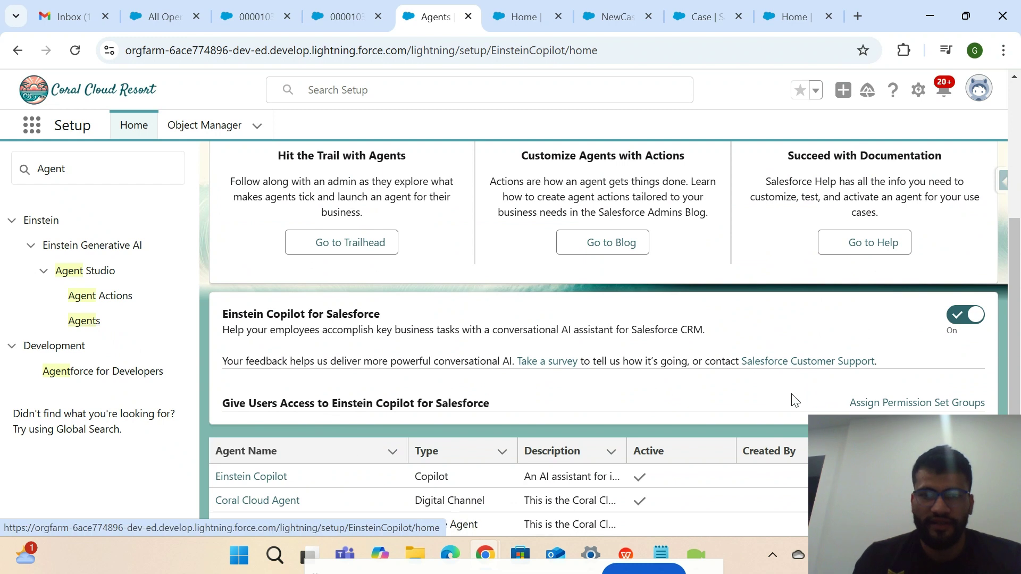
{"action": "left_click", "coordinate": [273, 476]}
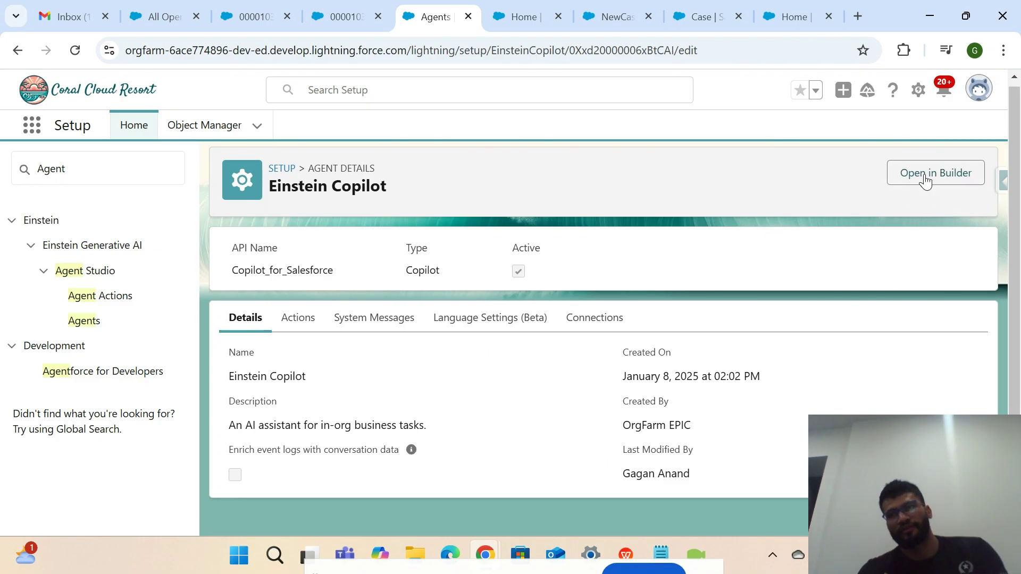
Open Einstein Copilot in Agent Builder and view the 'Handle creation of the Cases' topic.
{"action": "left_click", "coordinate": [925, 179]}
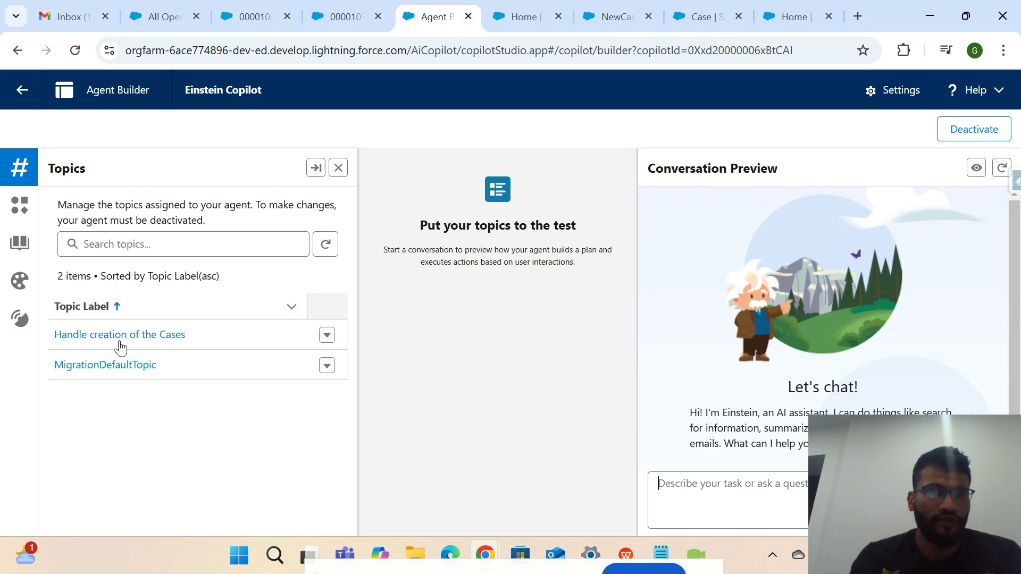
{"action": "left_click_drag", "start_coordinate": [201, 337], "coordinate": [45, 335]}
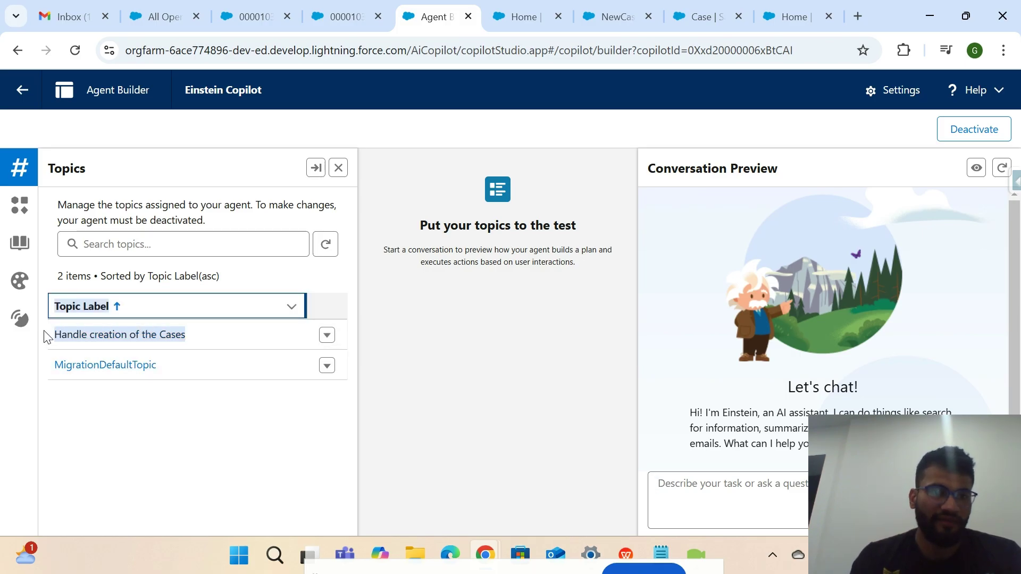
{"action": "left_click", "coordinate": [201, 445]}
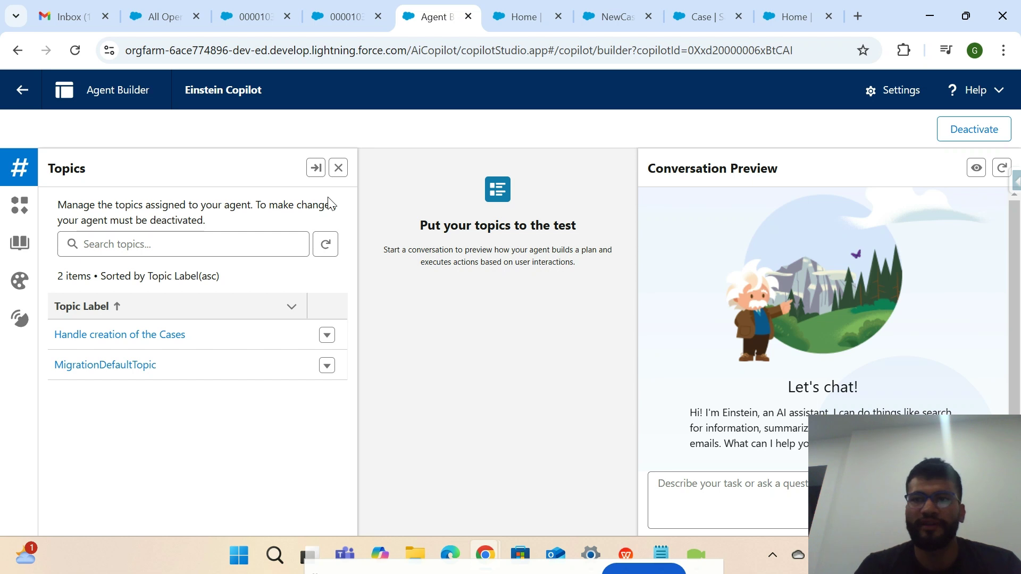
{"action": "left_click", "coordinate": [81, 335]}
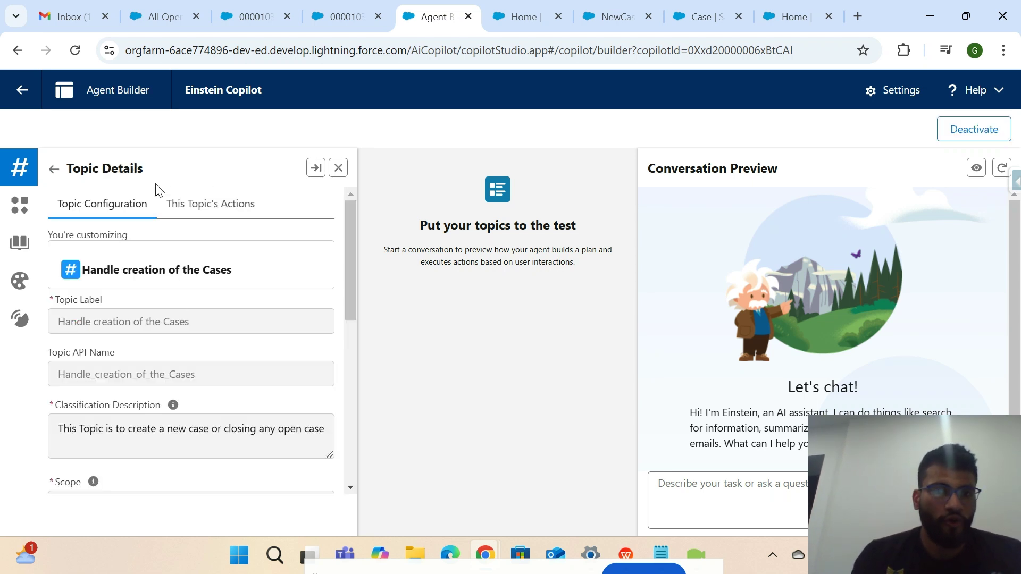
Show the topic's NewCaseCreation and UpdateCaseStatus actions and open NewCaseCreation in a new tab.
{"action": "left_click", "coordinate": [215, 203]}
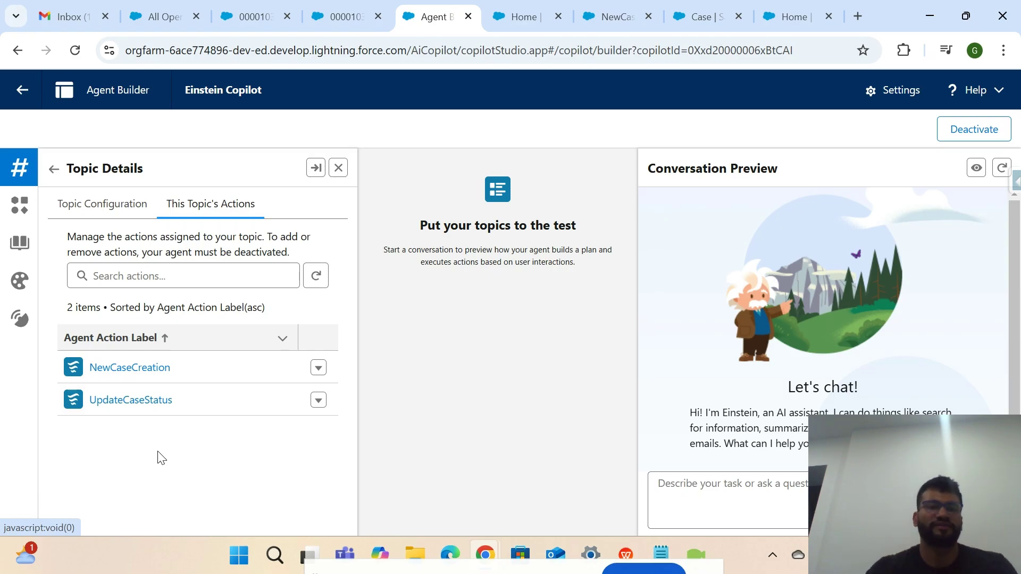
{"action": "left_click_drag", "start_coordinate": [168, 366], "coordinate": [75, 367]}
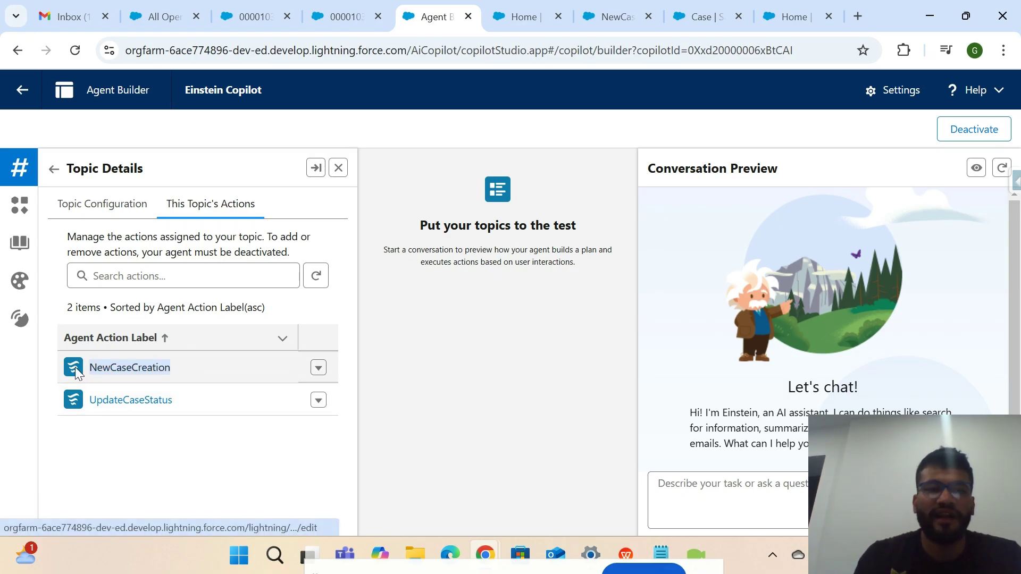
{"action": "left_click", "coordinate": [157, 488]}
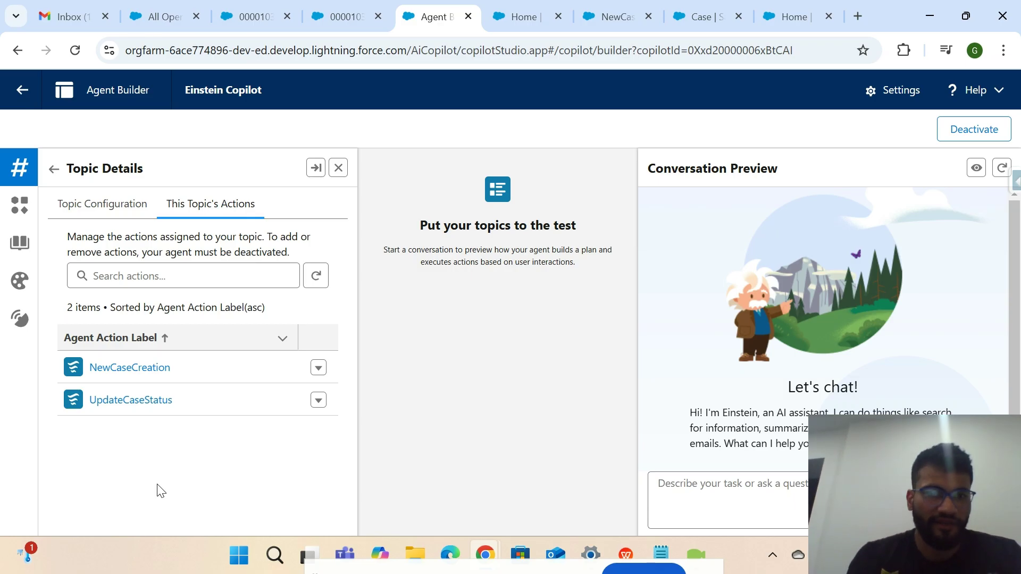
{"action": "right_click", "coordinate": [153, 371]}
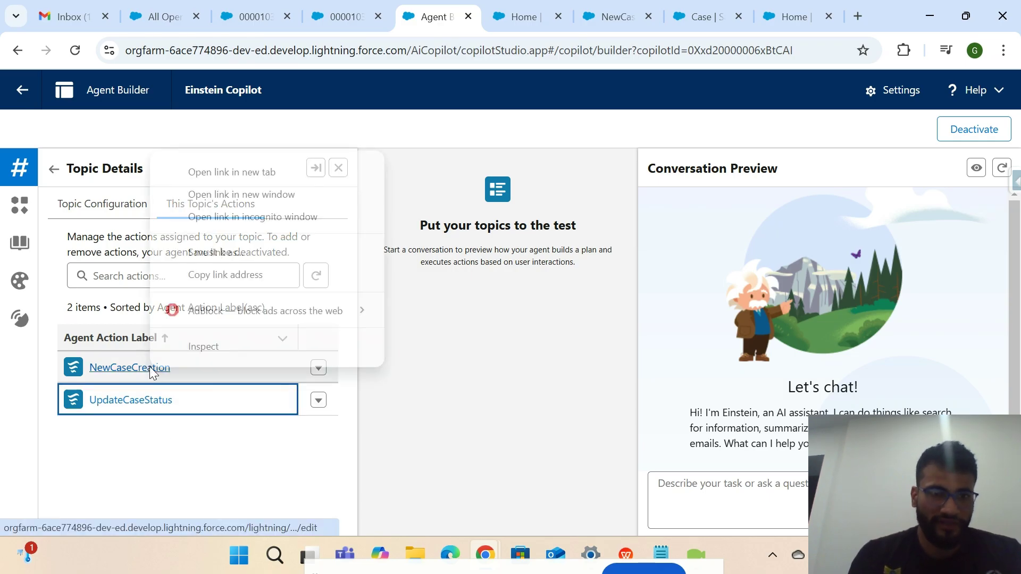
{"action": "left_click", "coordinate": [253, 177]}
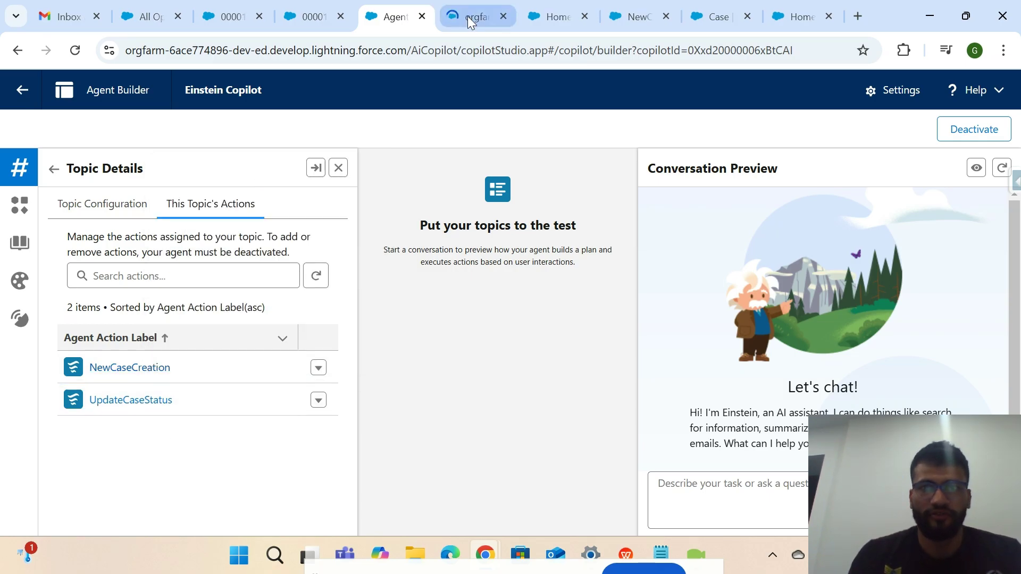
On the NewCaseCreation action page, note its reference action: the NewCaseCreation Flow.
{"action": "left_click", "coordinate": [468, 15]}
{"action": "left_click", "coordinate": [393, 21]}
{"action": "left_click", "coordinate": [451, 11]}
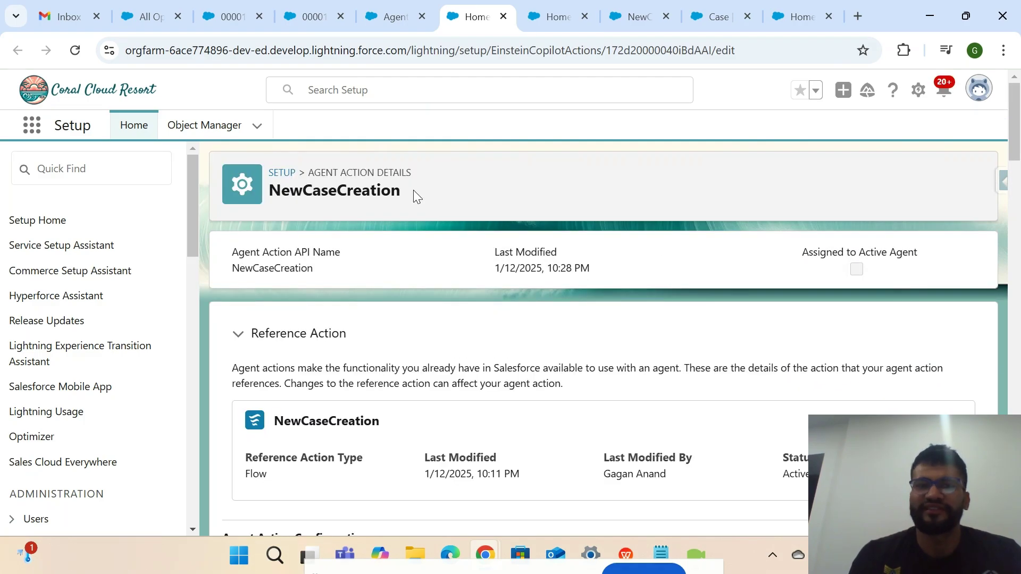
{"action": "left_click_drag", "start_coordinate": [413, 189], "coordinate": [259, 192]}
{"action": "scroll", "coordinate": [259, 197], "scroll_direction": "down", "scroll_amount": 3}
{"action": "left_click_drag", "start_coordinate": [388, 296], "coordinate": [274, 293]}
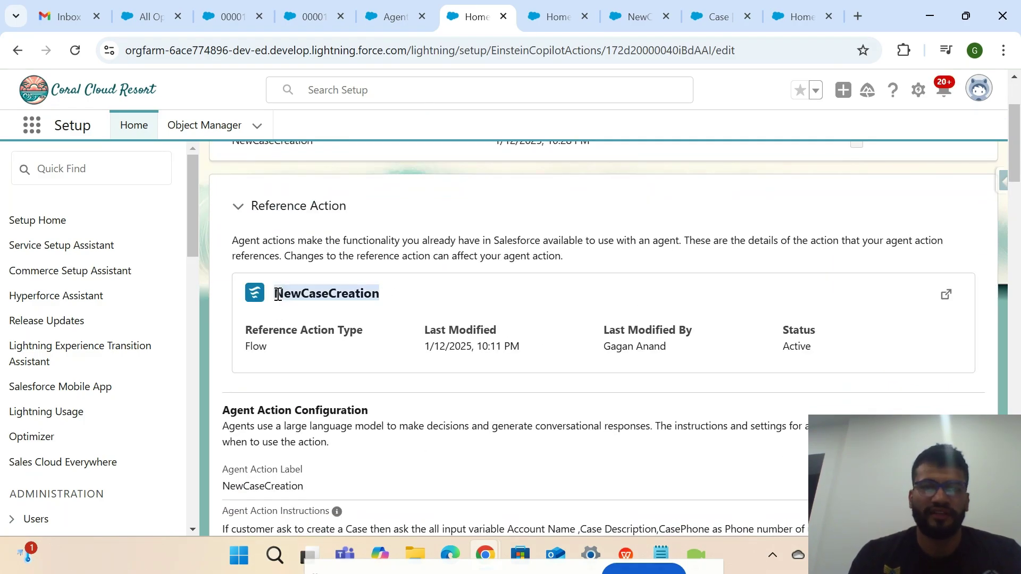
{"action": "left_click_drag", "start_coordinate": [292, 363], "coordinate": [244, 332]}
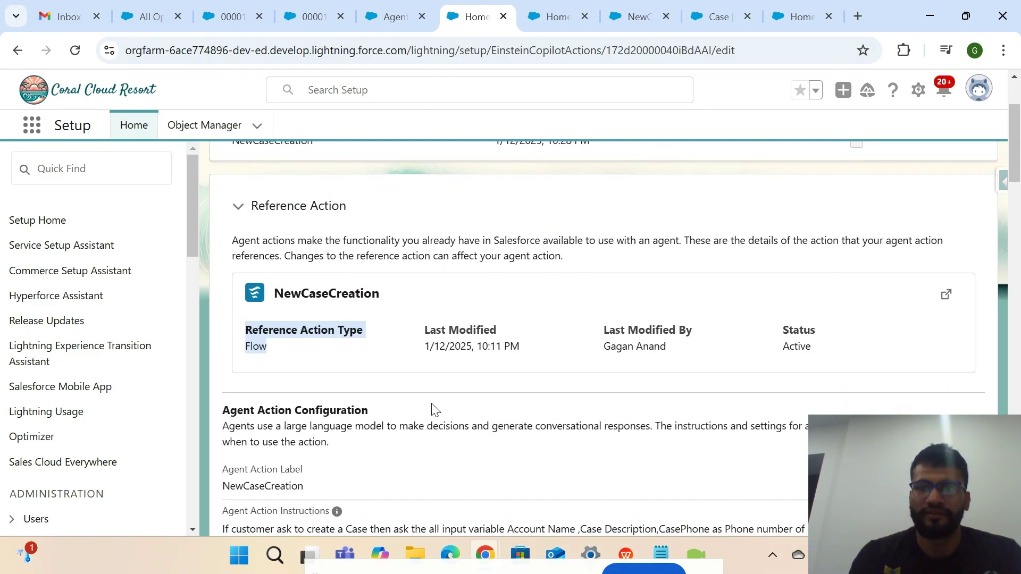
Scroll through the NewCaseCreation action's input and output settings.
{"action": "left_click_drag", "start_coordinate": [833, 353], "coordinate": [780, 319]}
{"action": "scroll", "coordinate": [780, 319], "scroll_direction": "down", "scroll_amount": 10}
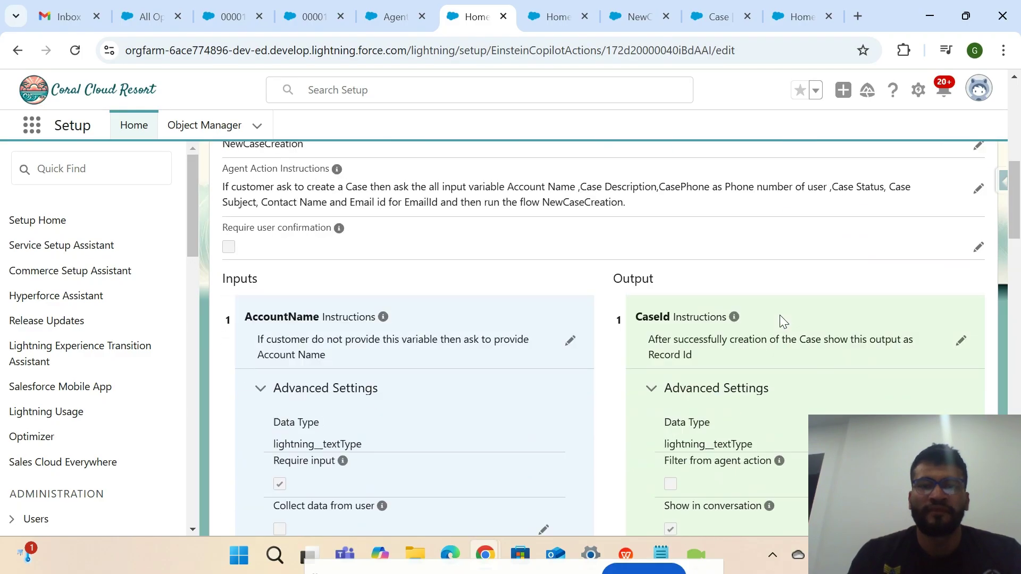
{"action": "scroll", "coordinate": [729, 323], "scroll_direction": "up", "scroll_amount": 1}
{"action": "left_click_drag", "start_coordinate": [734, 183], "coordinate": [595, 210]}
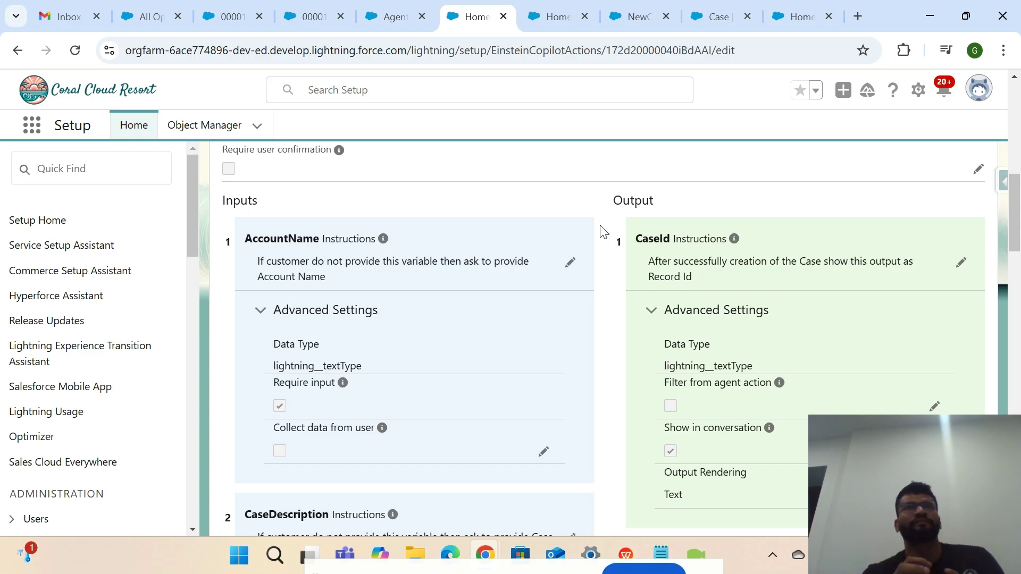
{"action": "scroll", "coordinate": [602, 231], "scroll_direction": "up", "scroll_amount": 10}
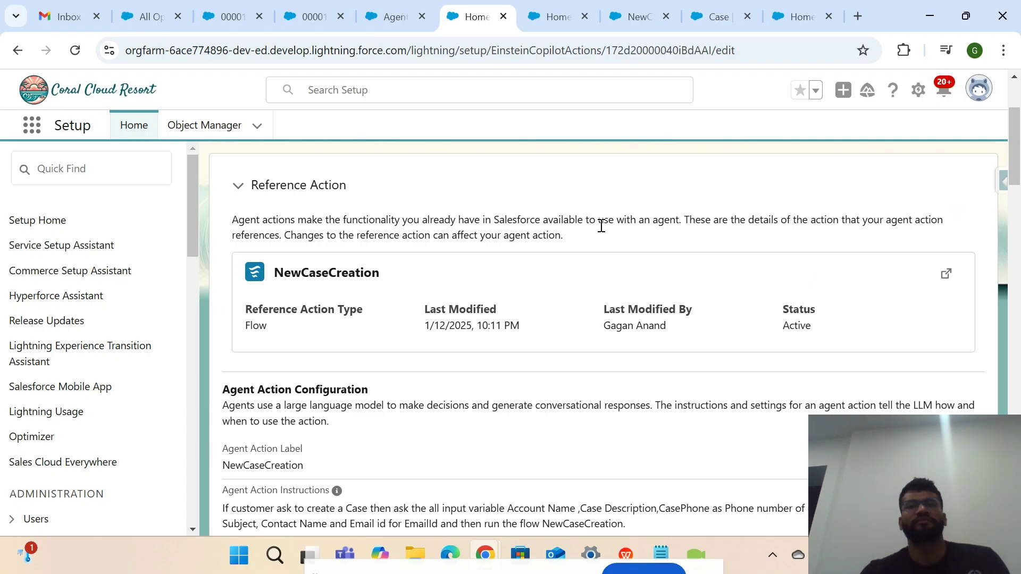
{"action": "scroll", "coordinate": [602, 226], "scroll_direction": "down", "scroll_amount": 10}
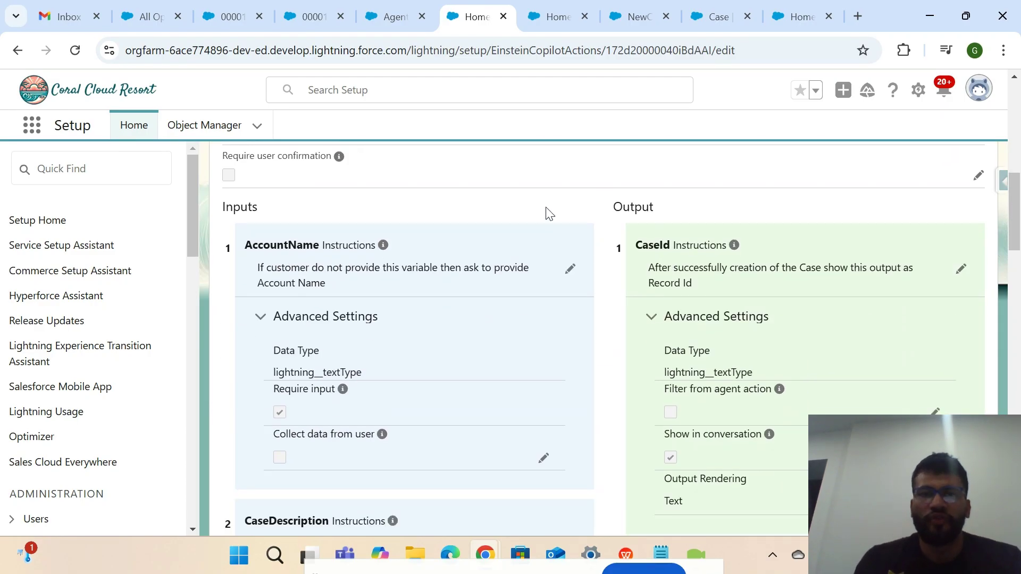
{"action": "scroll", "coordinate": [561, 195], "scroll_direction": "up", "scroll_amount": 12}
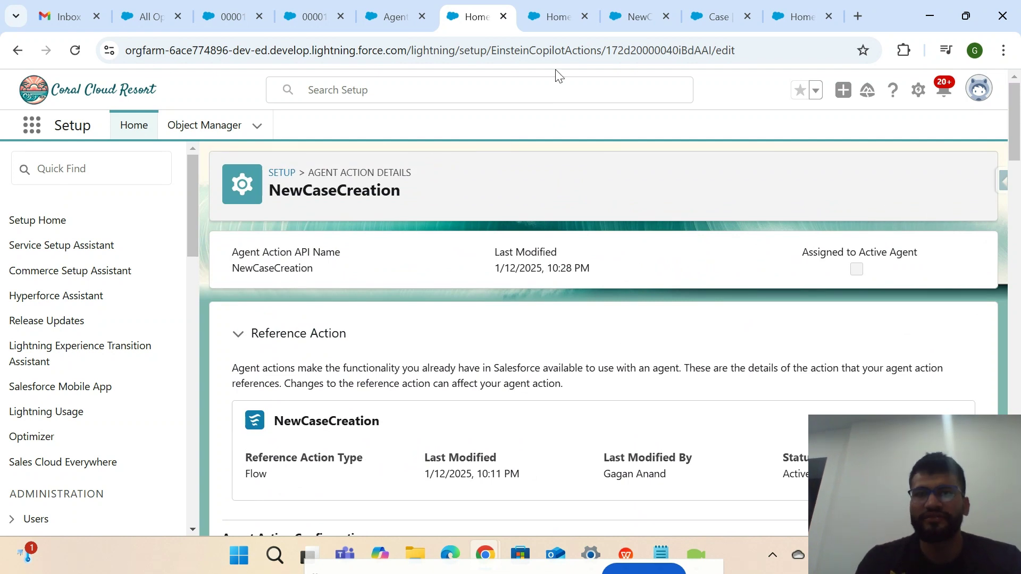
Open the referenced NewCaseCreation flow in a new tab and close the duplicate Home tabs.
{"action": "left_click", "coordinate": [556, 20]}
{"action": "left_click", "coordinate": [477, 21]}
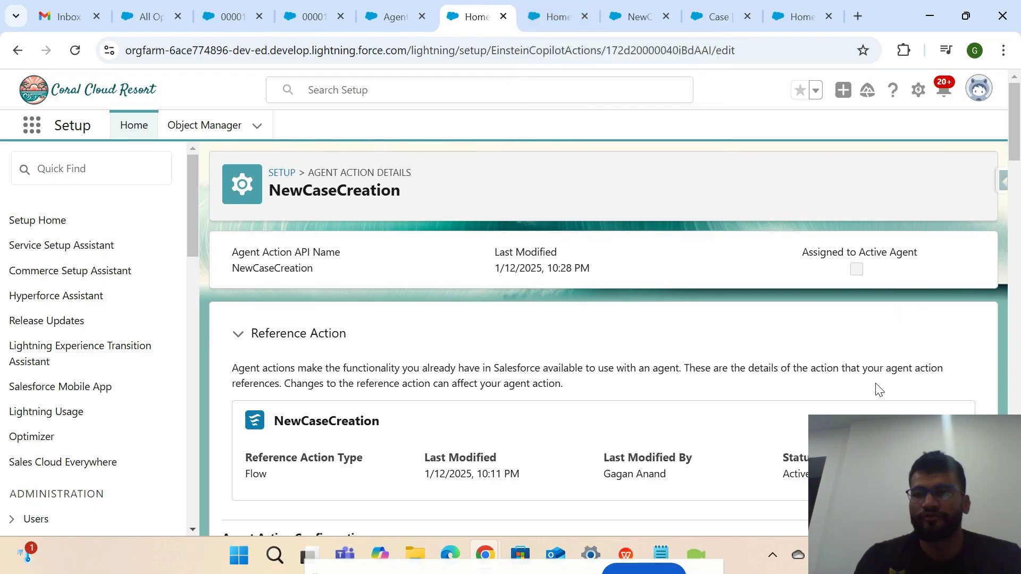
{"action": "scroll", "coordinate": [878, 389], "scroll_direction": "down", "scroll_amount": 1}
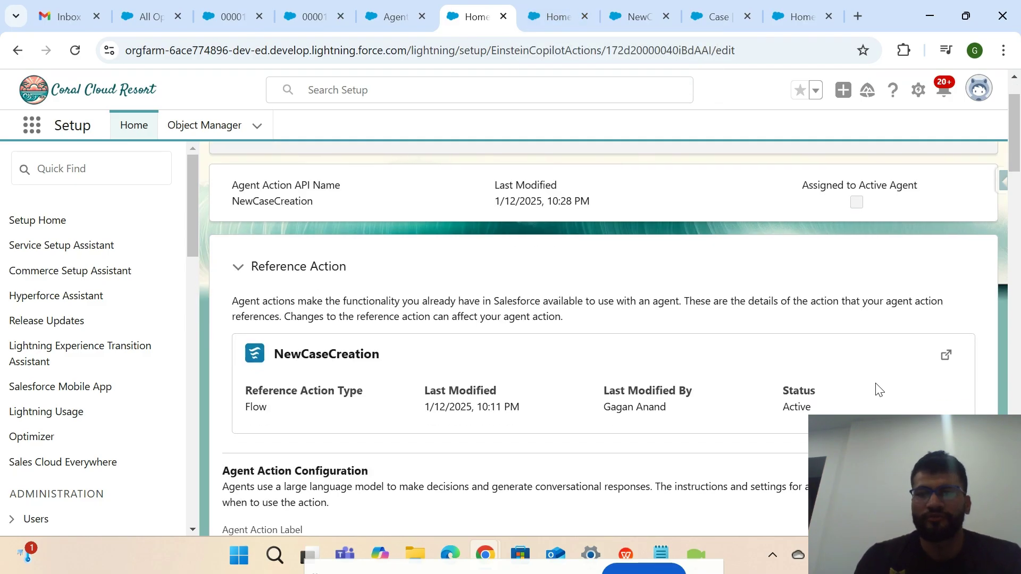
{"action": "left_click", "coordinate": [947, 354]}
{"action": "left_click", "coordinate": [553, 17]}
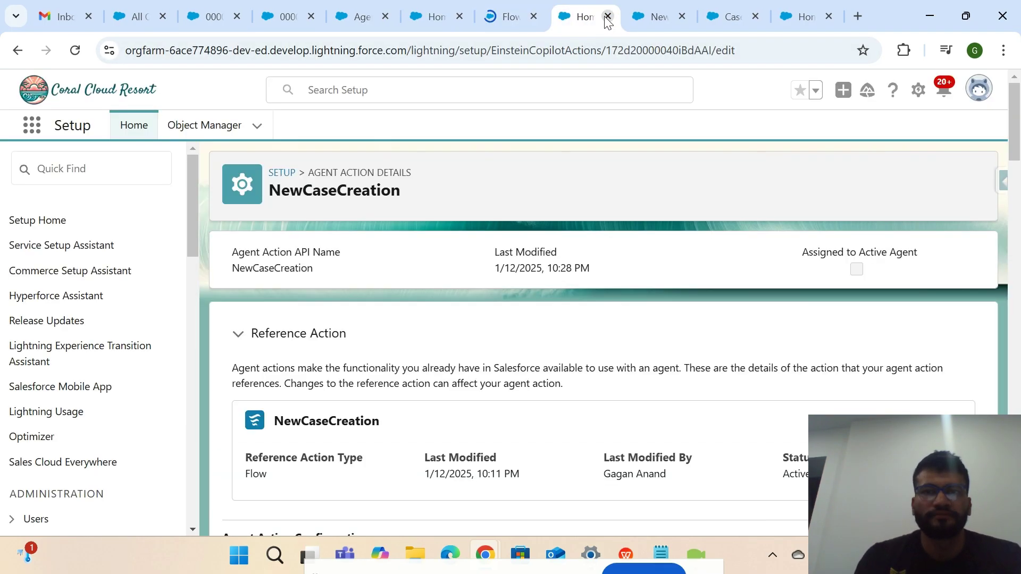
{"action": "left_click", "coordinate": [608, 17]}
{"action": "left_click", "coordinate": [432, 16]}
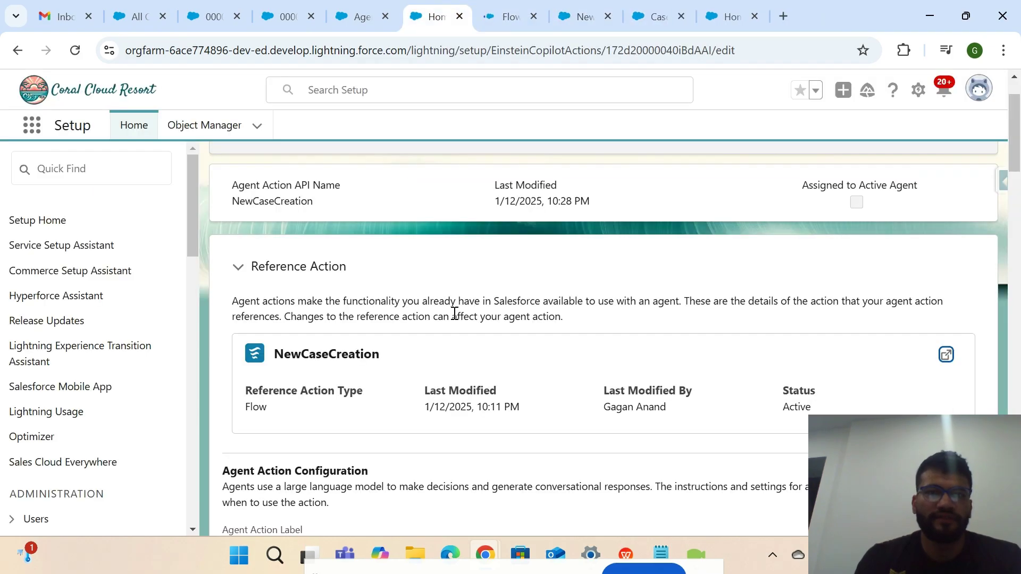
{"action": "left_click", "coordinate": [553, 17]}
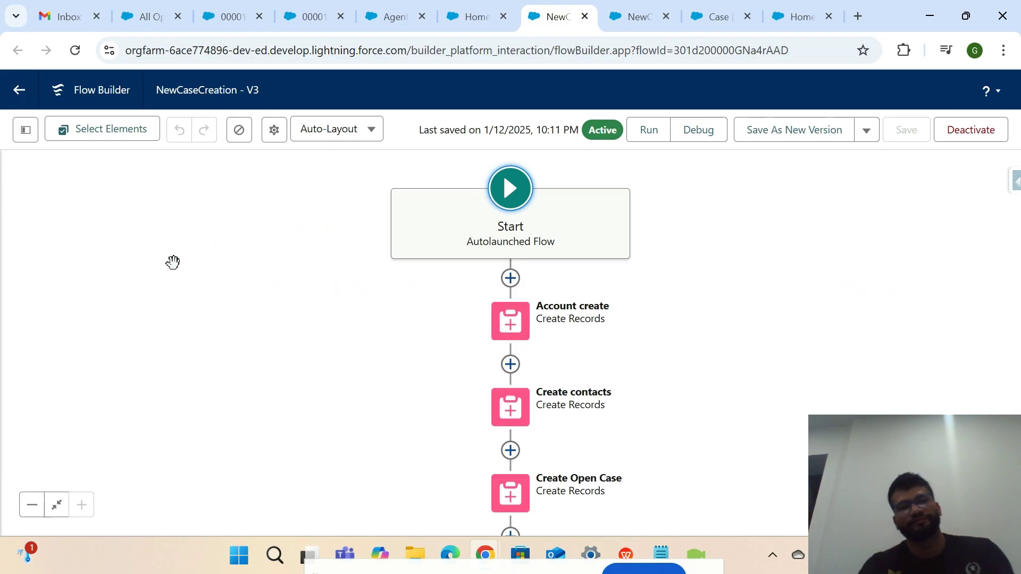
In the flow's Toolbox, inspect the AccountName and CaseSubject variables' input/output availability.
{"action": "left_click", "coordinate": [26, 130]}
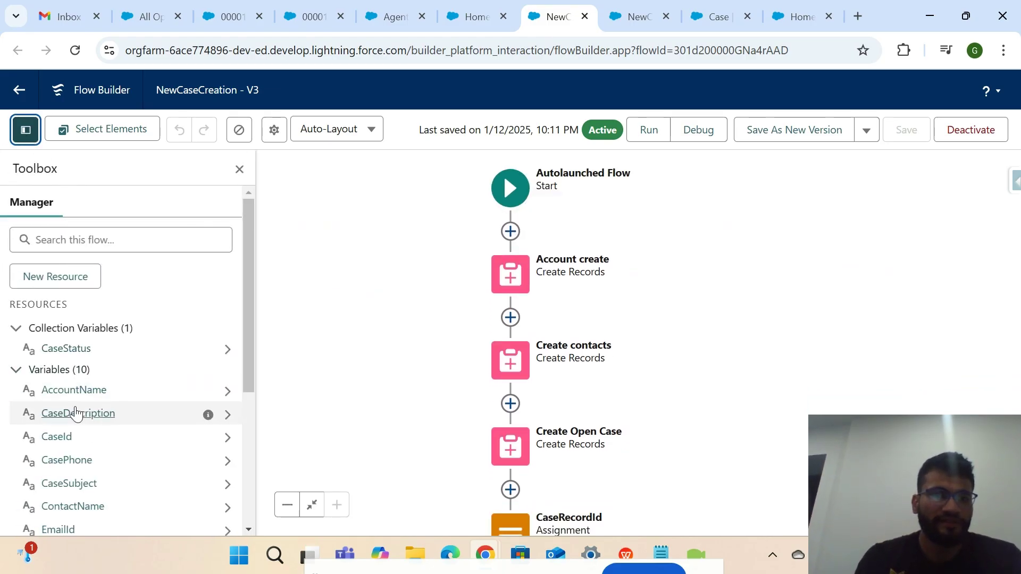
{"action": "scroll", "coordinate": [76, 412], "scroll_direction": "down", "scroll_amount": 2}
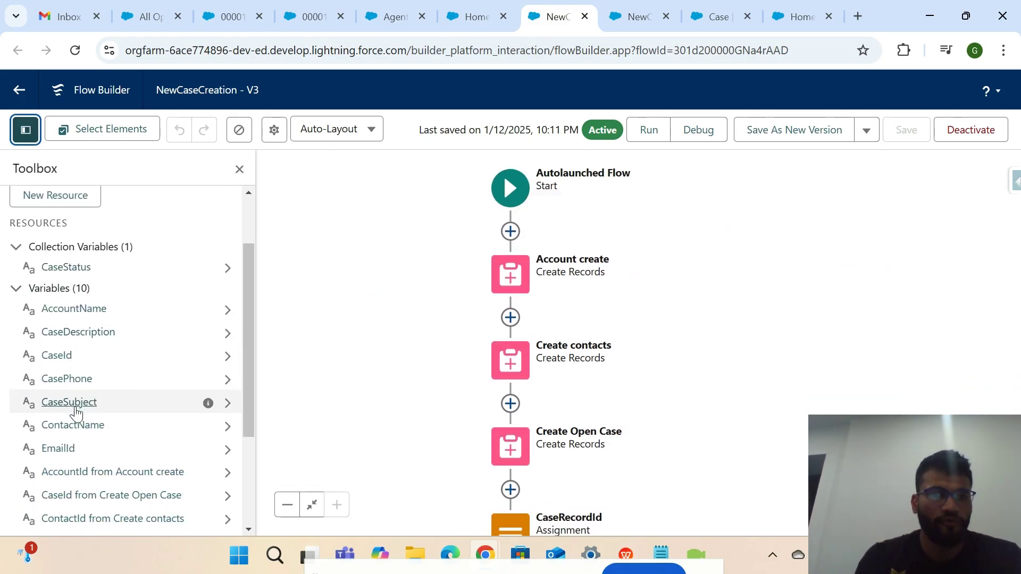
{"action": "left_click", "coordinate": [79, 309]}
{"action": "scroll", "coordinate": [372, 388], "scroll_direction": "down", "scroll_amount": 1}
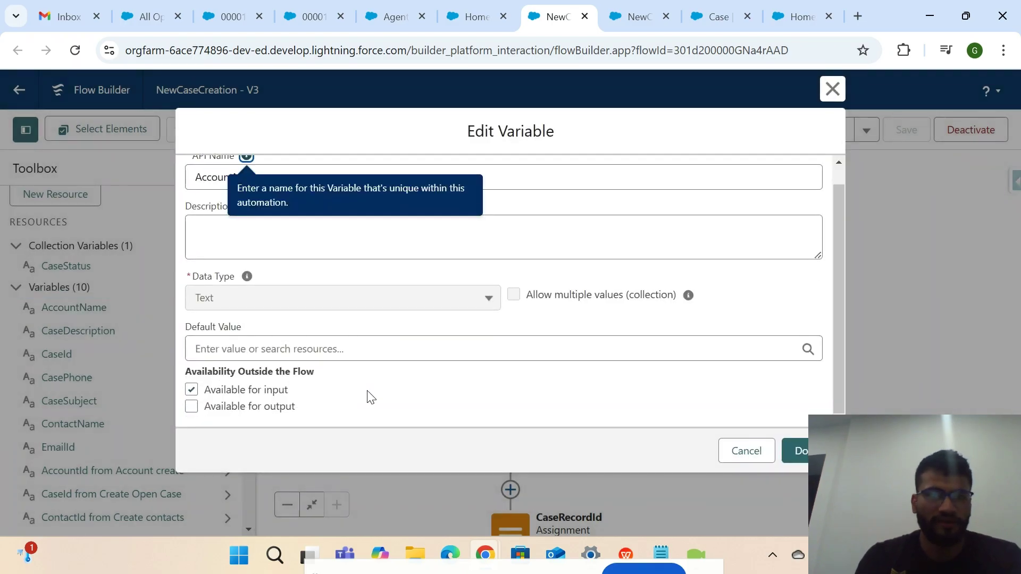
{"action": "left_click", "coordinate": [826, 98]}
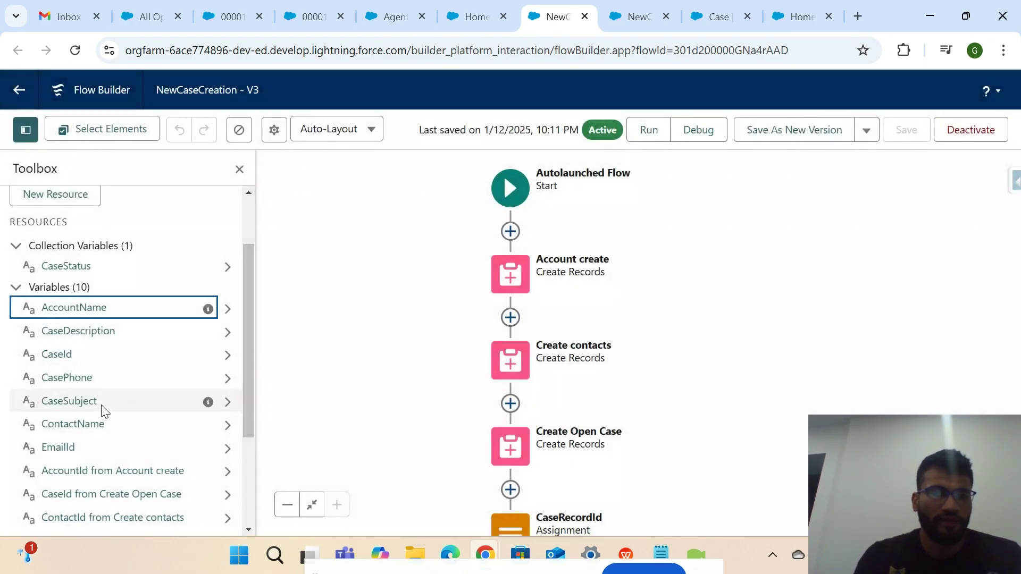
{"action": "left_click", "coordinate": [87, 401]}
{"action": "scroll", "coordinate": [450, 377], "scroll_direction": "down", "scroll_amount": 1}
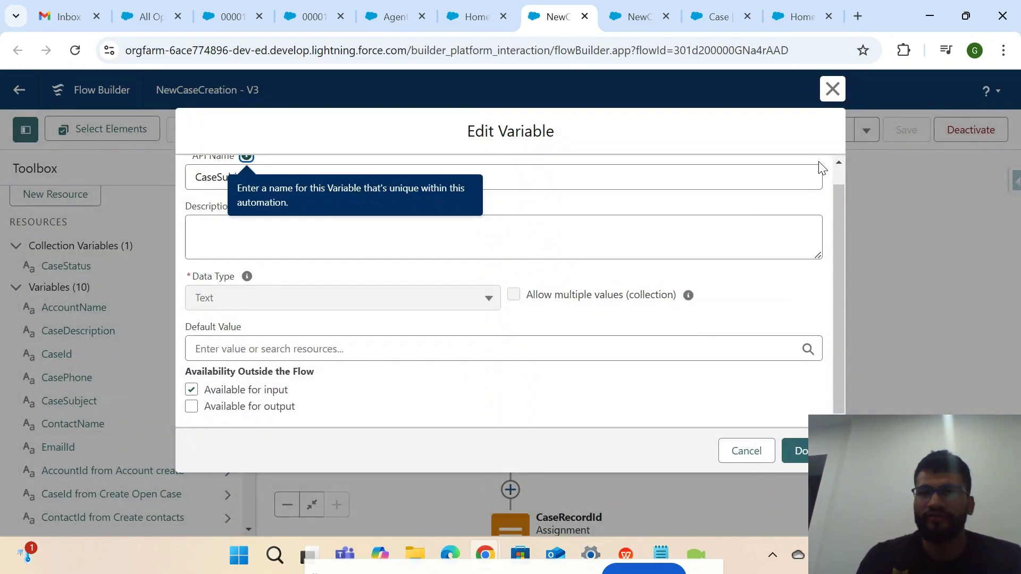
{"action": "left_click", "coordinate": [832, 89]}
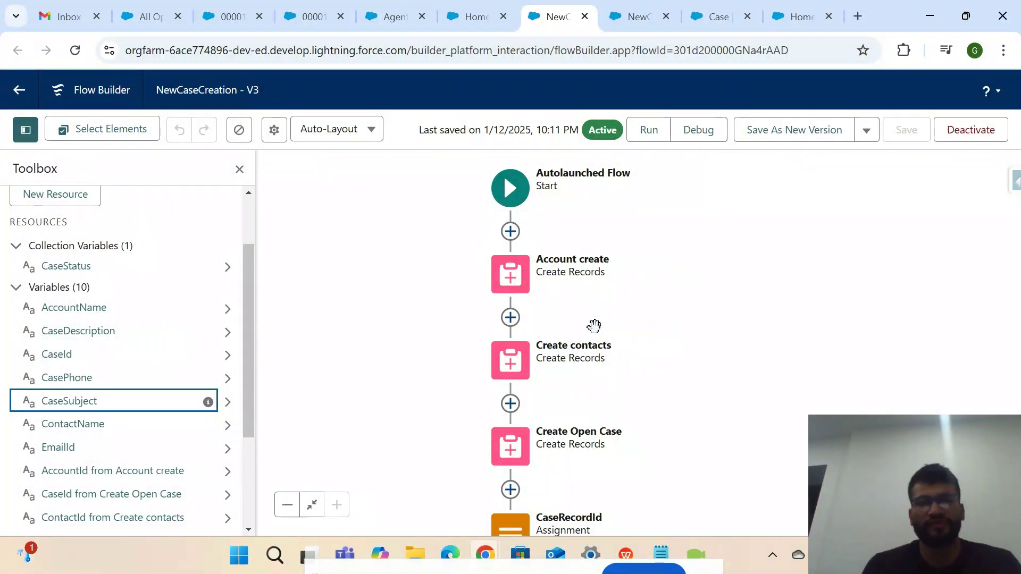
Review the CaseRecordId assignment and the CaseId variable, then return to the agent action page.
{"action": "scroll", "coordinate": [194, 359], "scroll_direction": "down", "scroll_amount": 3}
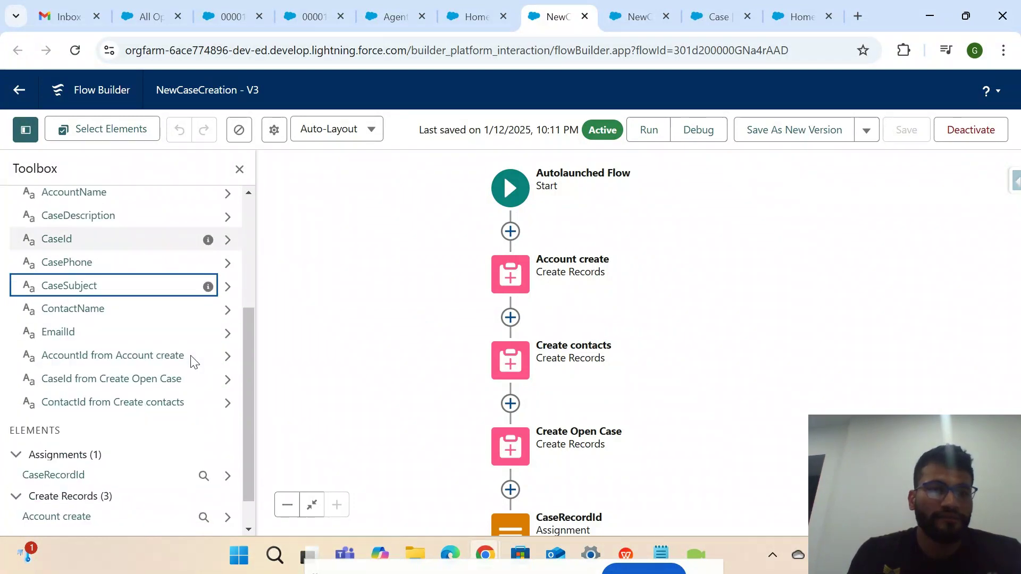
{"action": "scroll", "coordinate": [192, 360], "scroll_direction": "up", "scroll_amount": 1}
{"action": "scroll", "coordinate": [192, 359], "scroll_direction": "down", "scroll_amount": 1}
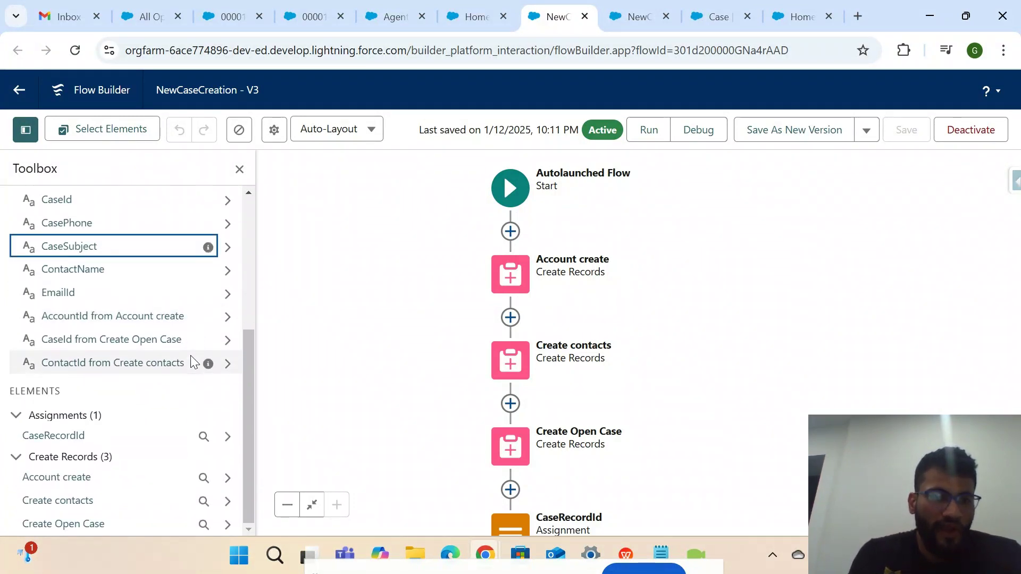
{"action": "left_click", "coordinate": [53, 436]}
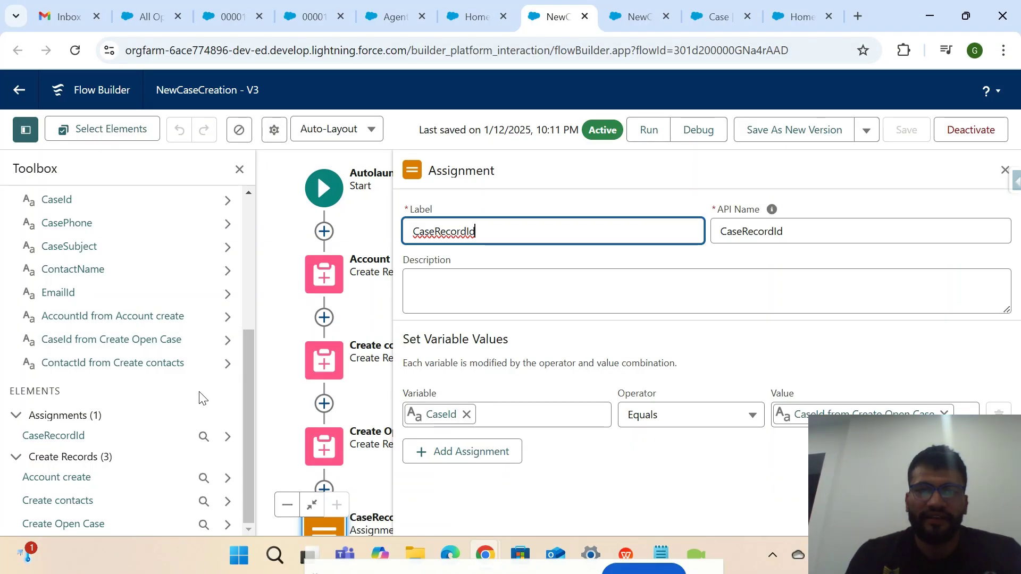
{"action": "scroll", "coordinate": [200, 399], "scroll_direction": "up", "scroll_amount": 1}
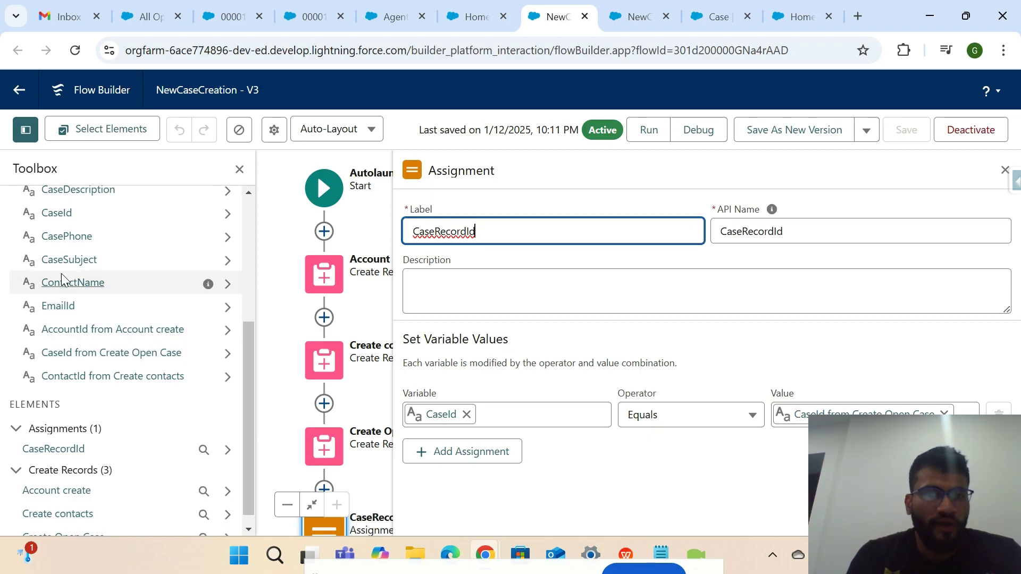
{"action": "scroll", "coordinate": [66, 298], "scroll_direction": "up", "scroll_amount": 3}
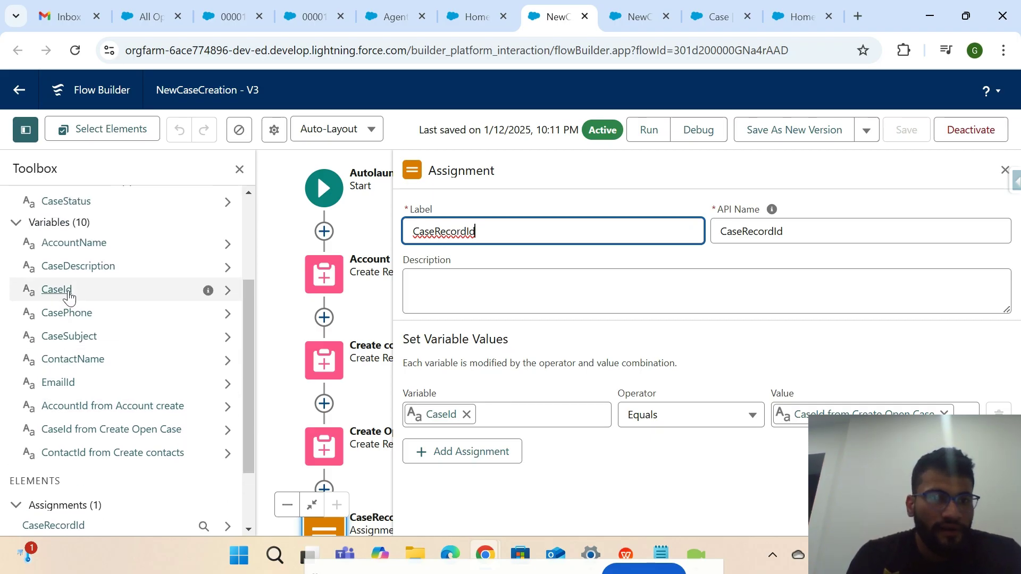
{"action": "left_click", "coordinate": [55, 289]}
{"action": "scroll", "coordinate": [452, 383], "scroll_direction": "down", "scroll_amount": 1}
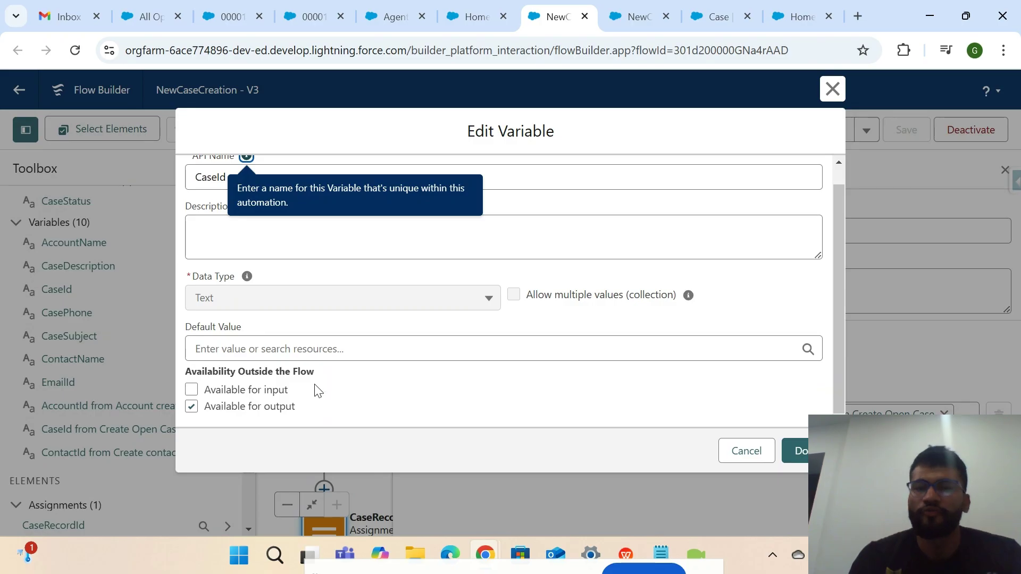
{"action": "left_click", "coordinate": [465, 21]}
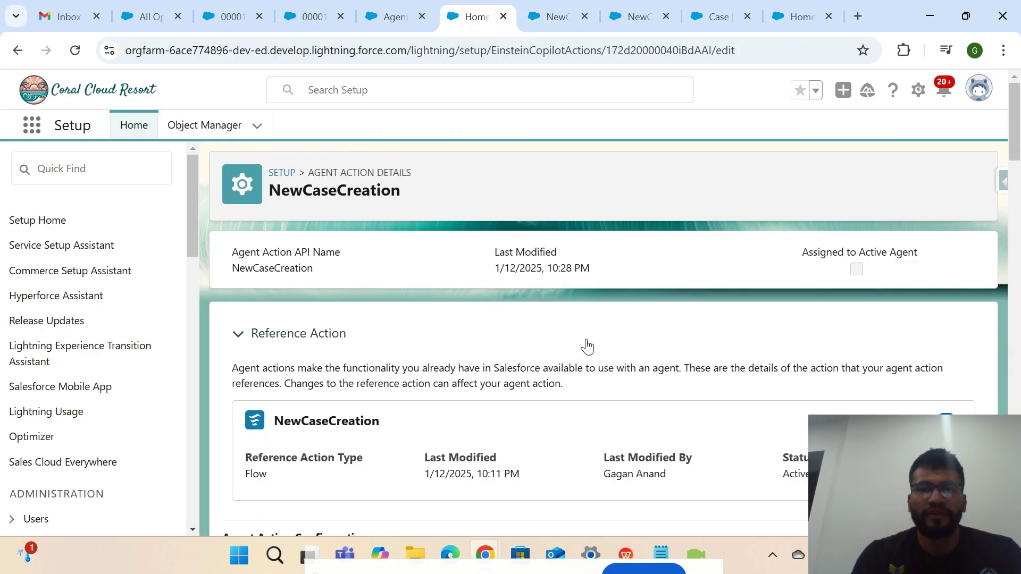
Scroll the agent action to compare AccountName's required text input with CaseId's output settings.
{"action": "scroll", "coordinate": [586, 343], "scroll_direction": "down", "scroll_amount": 10}
{"action": "scroll", "coordinate": [586, 343], "scroll_direction": "down", "scroll_amount": 2}
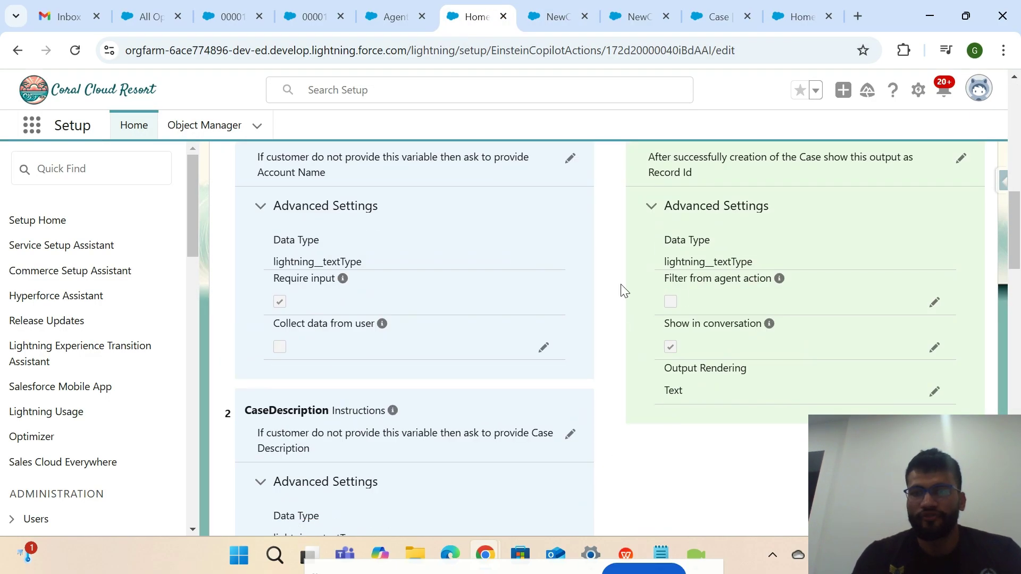
{"action": "scroll", "coordinate": [617, 361], "scroll_direction": "up", "scroll_amount": 15}
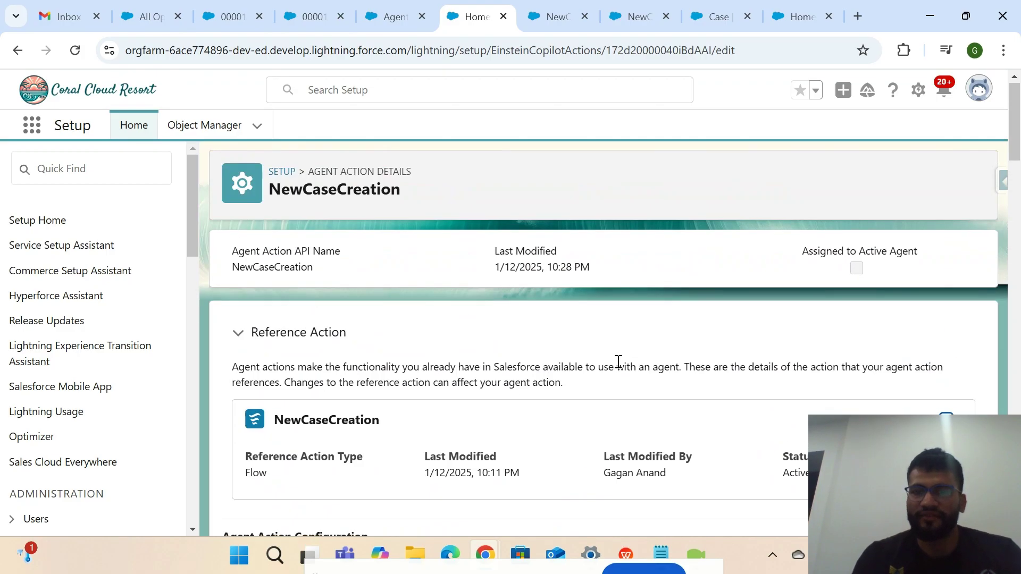
{"action": "scroll", "coordinate": [563, 351], "scroll_direction": "down", "scroll_amount": 3}
{"action": "scroll", "coordinate": [700, 435], "scroll_direction": "down", "scroll_amount": 8}
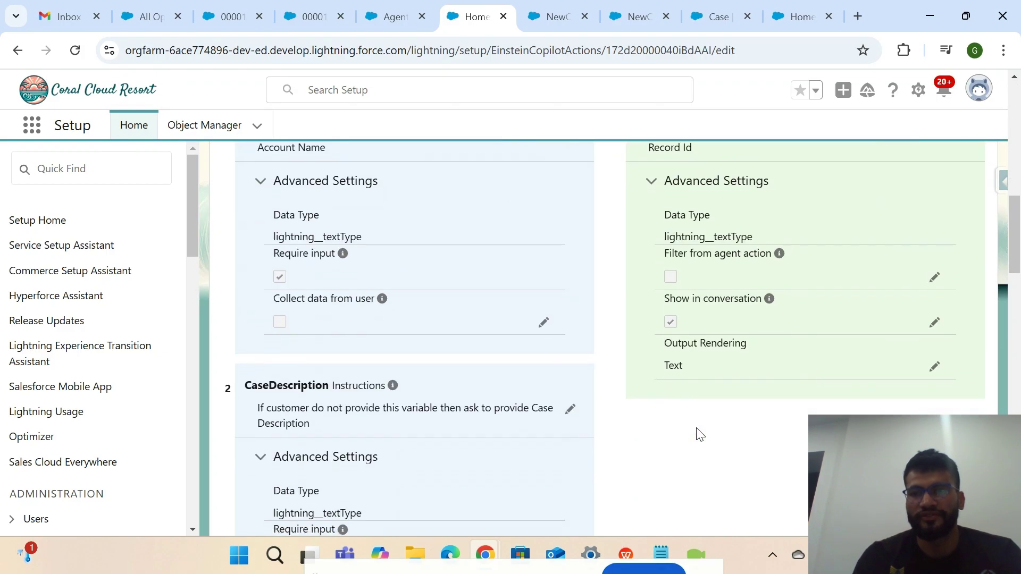
{"action": "scroll", "coordinate": [671, 412], "scroll_direction": "up", "scroll_amount": 3}
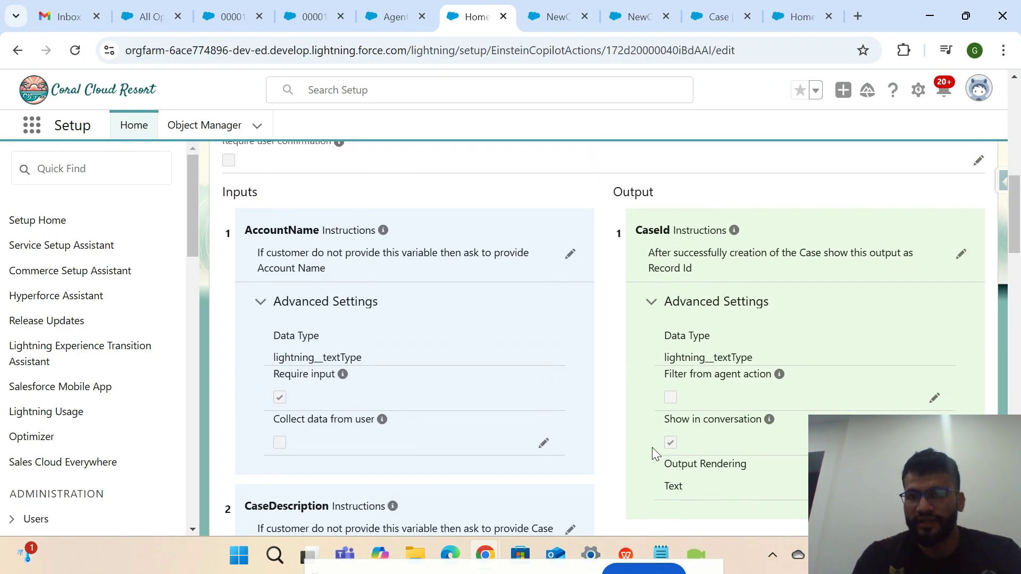
{"action": "scroll", "coordinate": [755, 495], "scroll_direction": "down", "scroll_amount": 1}
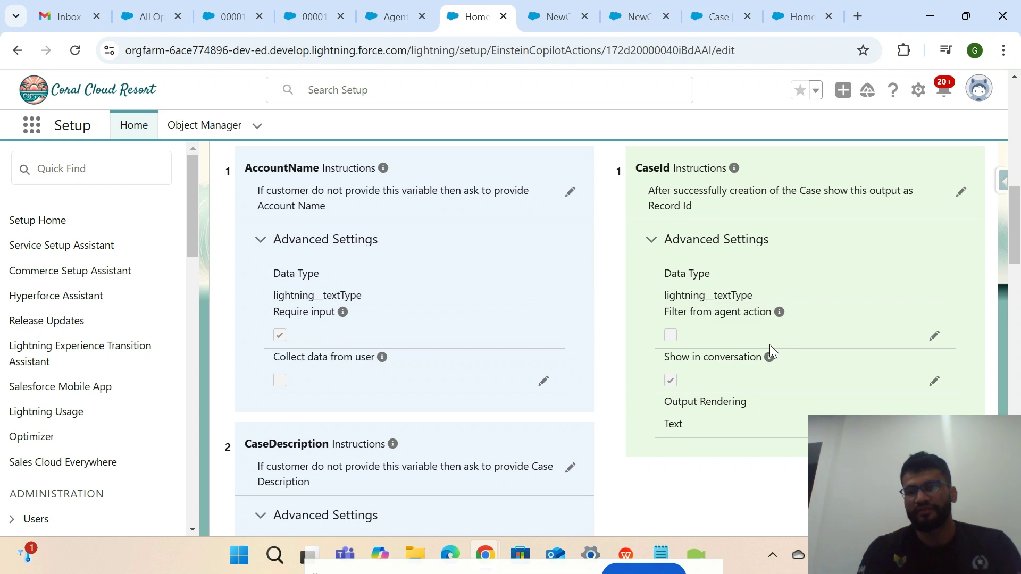
Close the flow's CaseId variable editor and the CaseRecordId assignment panel.
{"action": "left_click", "coordinate": [548, 18]}
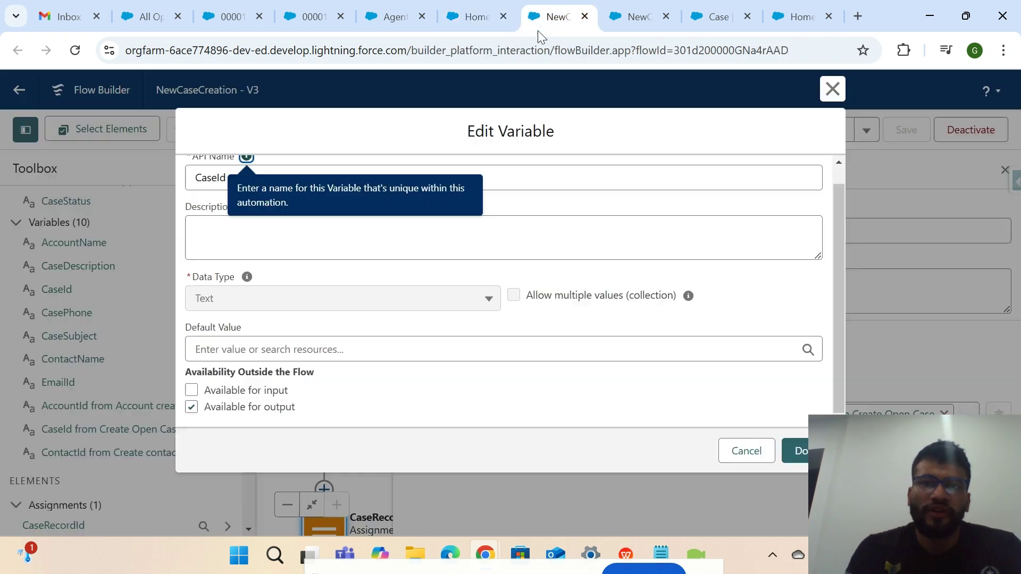
{"action": "scroll", "coordinate": [426, 298], "scroll_direction": "up", "scroll_amount": 1}
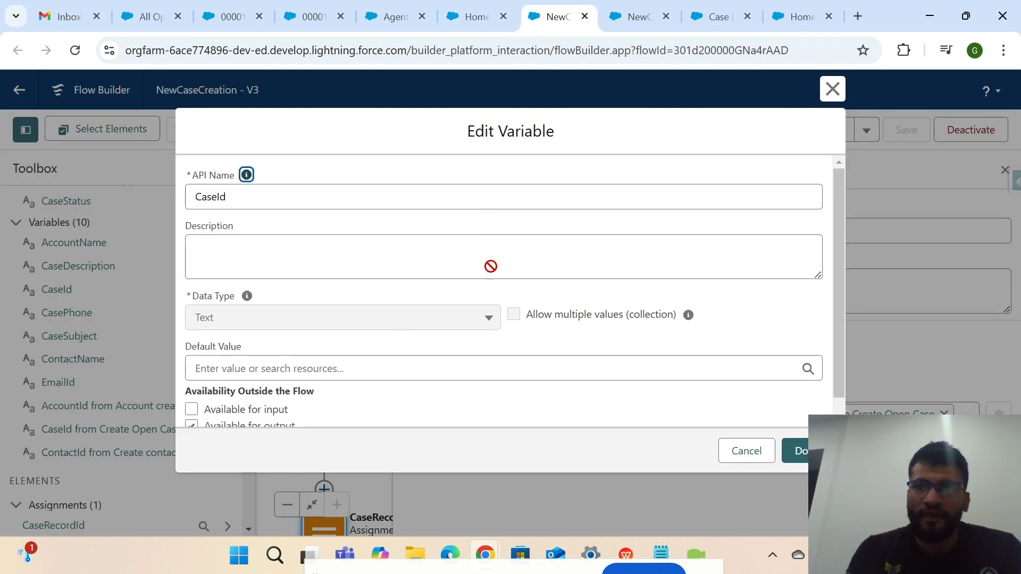
{"action": "left_click", "coordinate": [832, 89]}
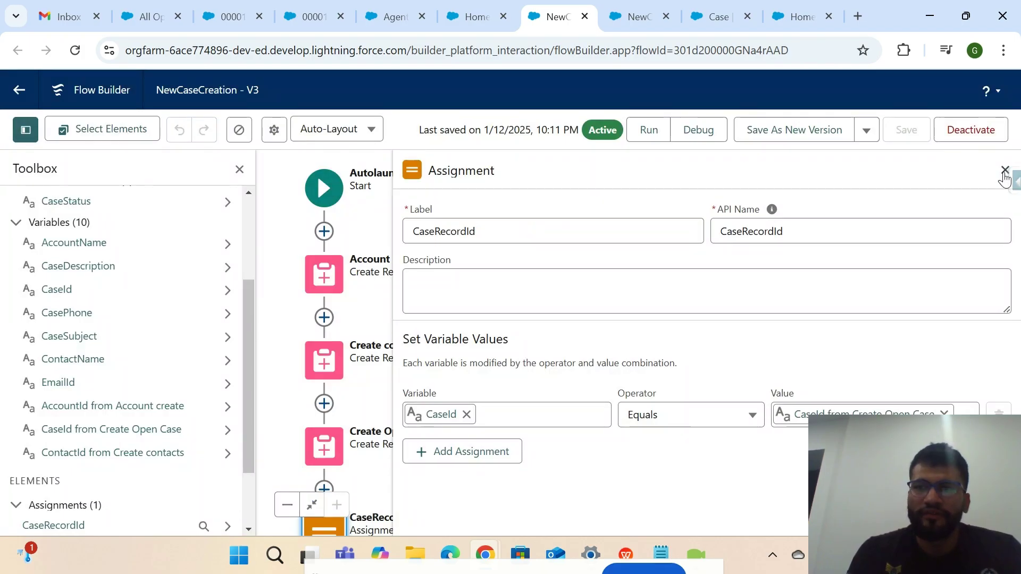
{"action": "left_click", "coordinate": [1005, 170]}
Review the field values set by the Account create, Create contacts and Create Open Case steps.
{"action": "left_click", "coordinate": [527, 262]}
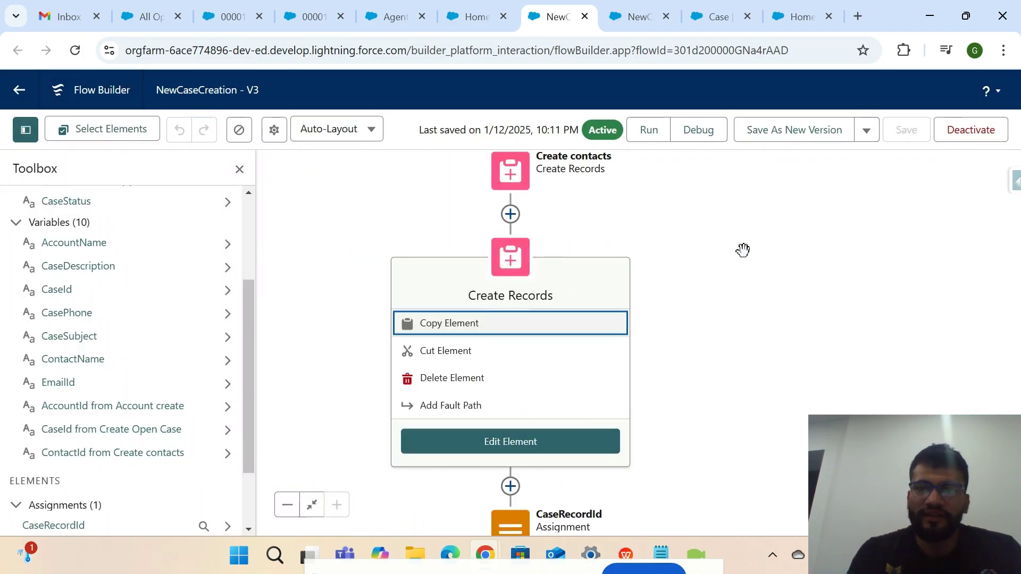
{"action": "scroll", "coordinate": [684, 260], "scroll_direction": "up", "scroll_amount": 5}
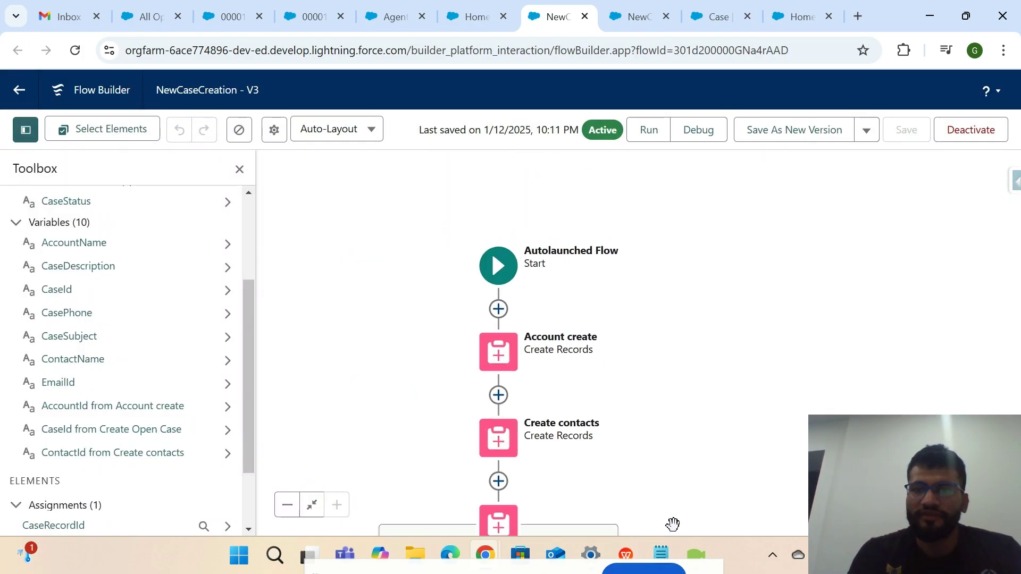
{"action": "double_click", "coordinate": [498, 355]}
{"action": "scroll", "coordinate": [782, 330], "scroll_direction": "down", "scroll_amount": 3}
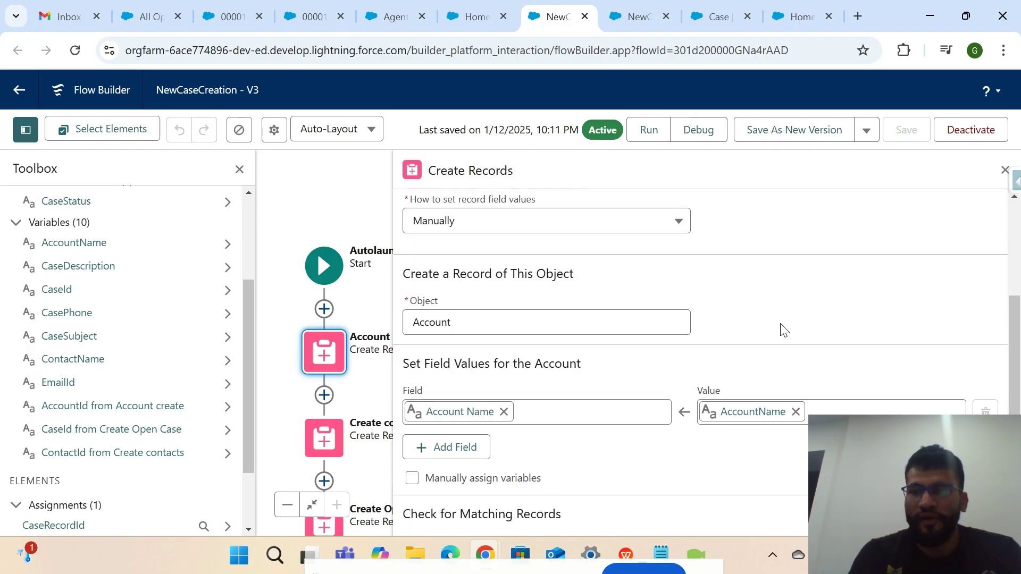
{"action": "double_click", "coordinate": [323, 439]}
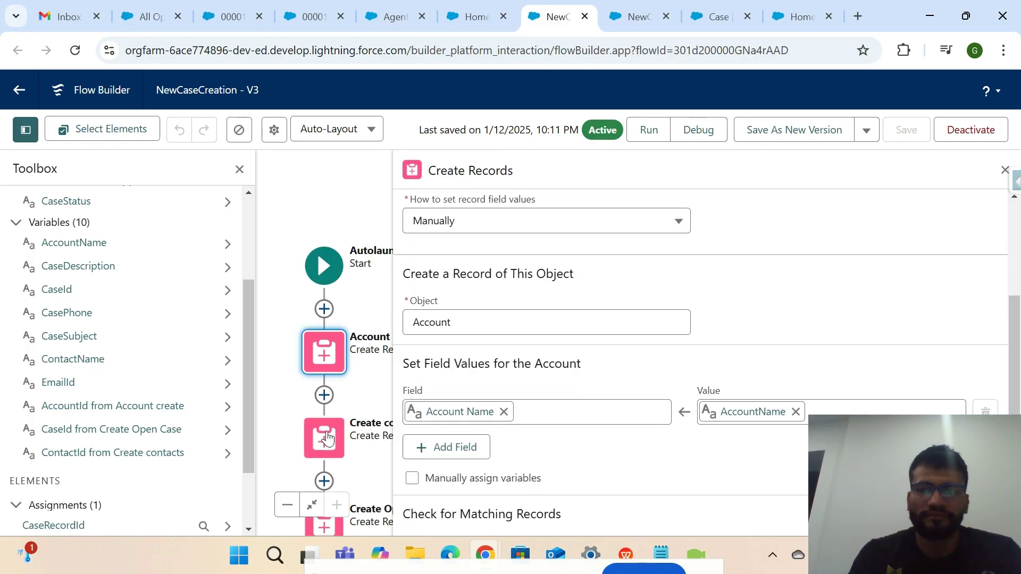
{"action": "scroll", "coordinate": [761, 378], "scroll_direction": "down", "scroll_amount": 5}
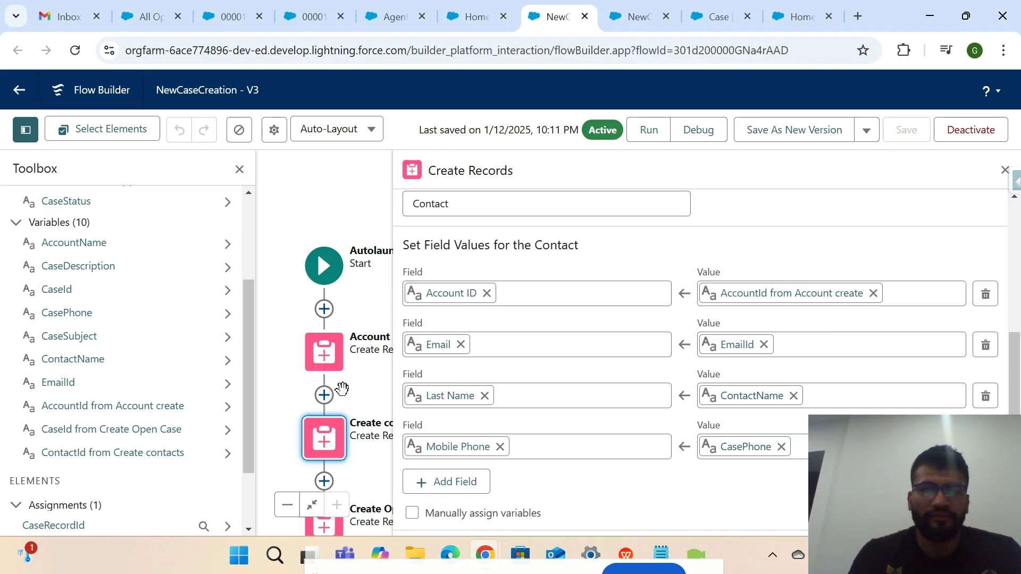
{"action": "scroll", "coordinate": [342, 387], "scroll_direction": "down", "scroll_amount": 3}
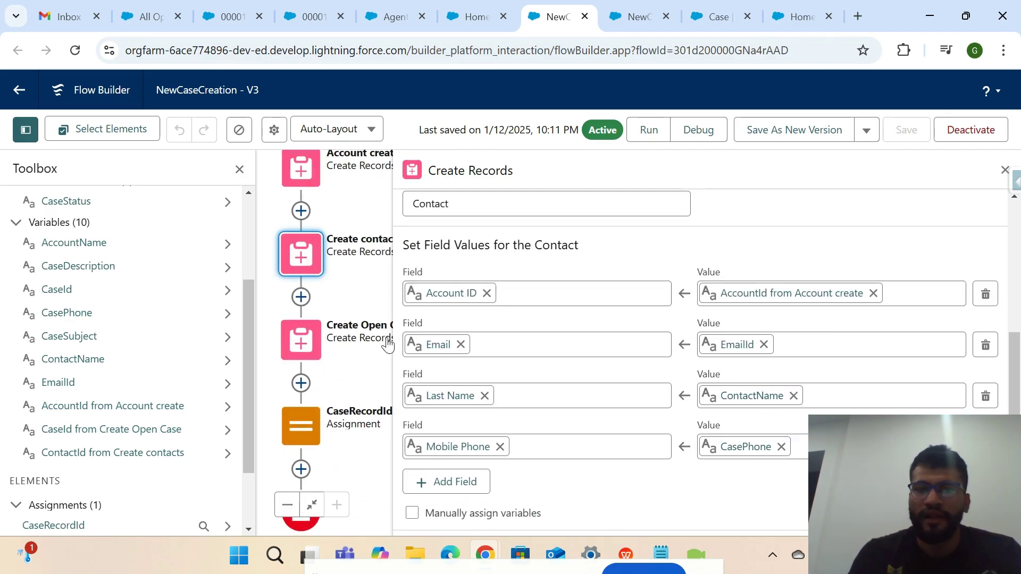
{"action": "double_click", "coordinate": [300, 343]}
{"action": "scroll", "coordinate": [644, 380], "scroll_direction": "down", "scroll_amount": 2}
{"action": "scroll", "coordinate": [644, 380], "scroll_direction": "down", "scroll_amount": 4}
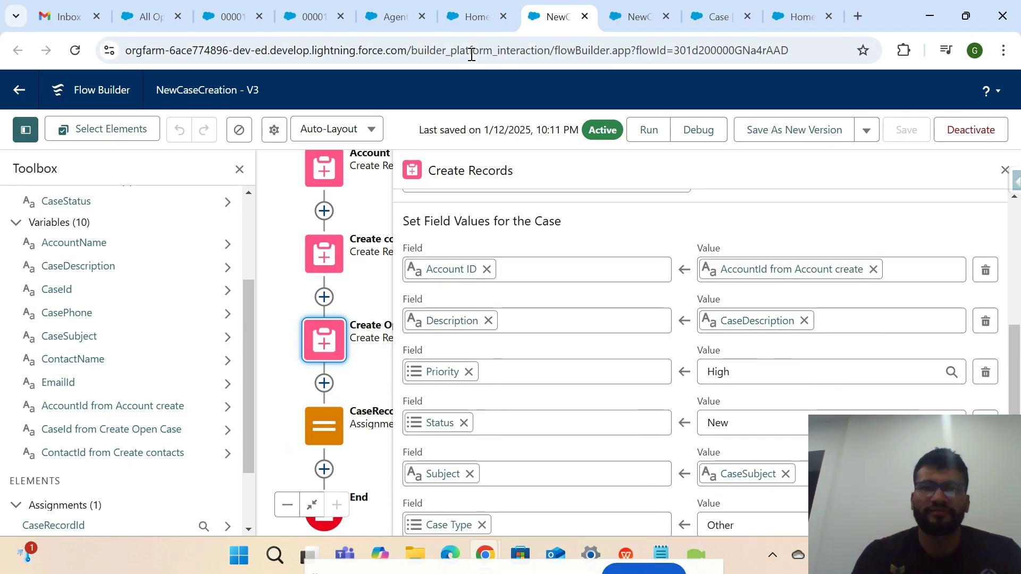
{"action": "left_click", "coordinate": [472, 16]}
Read the configuration description and the input variables named in the Agent Action Instructions.
{"action": "scroll", "coordinate": [488, 314], "scroll_direction": "down", "scroll_amount": 5}
{"action": "key", "text": "ctrl+a"}
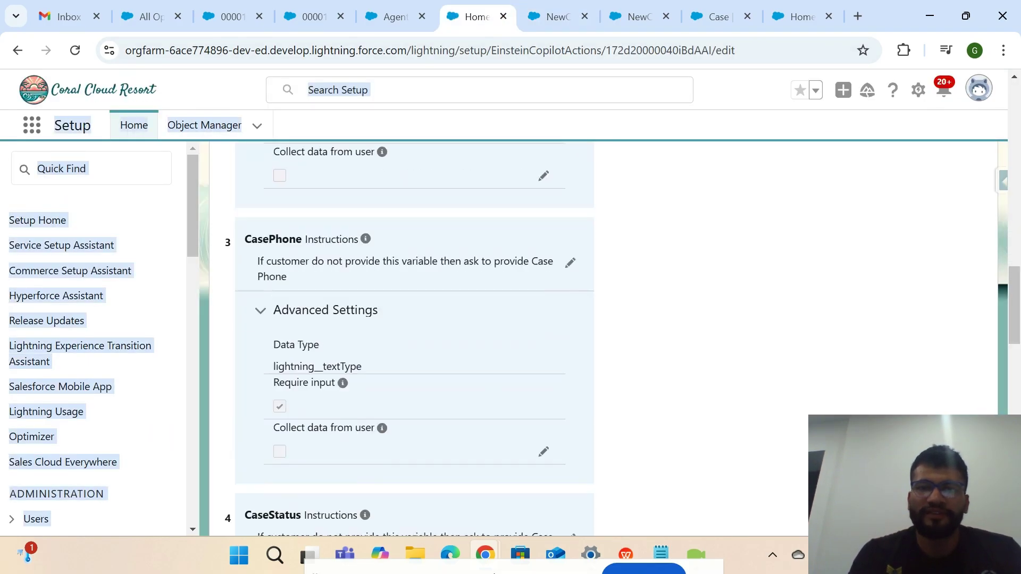
{"action": "scroll", "coordinate": [579, 354], "scroll_direction": "up", "scroll_amount": 15}
{"action": "left_click", "coordinate": [615, 360]}
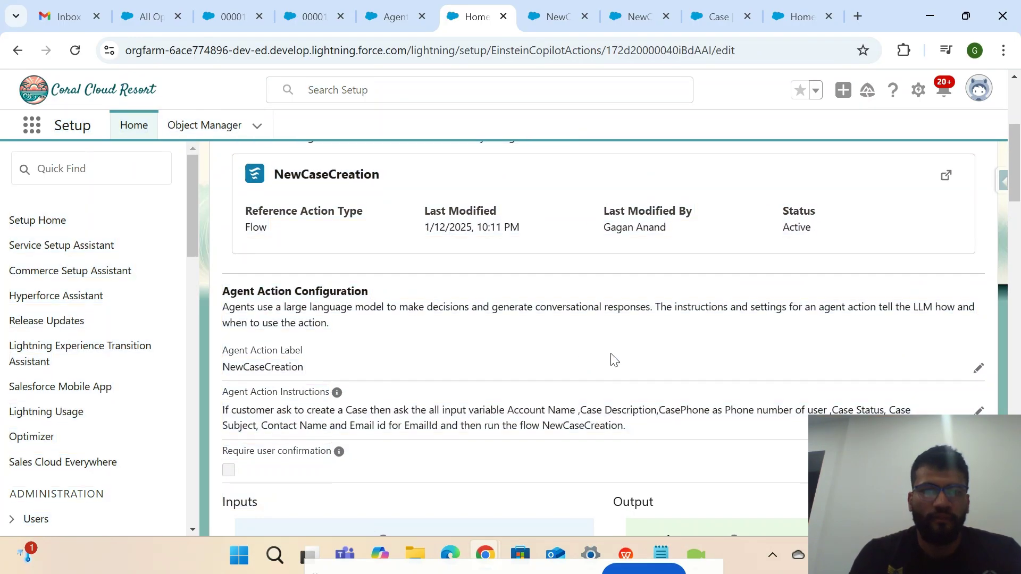
{"action": "left_click_drag", "start_coordinate": [222, 308], "coordinate": [404, 343]}
{"action": "scroll", "coordinate": [276, 453], "scroll_direction": "down", "scroll_amount": 2}
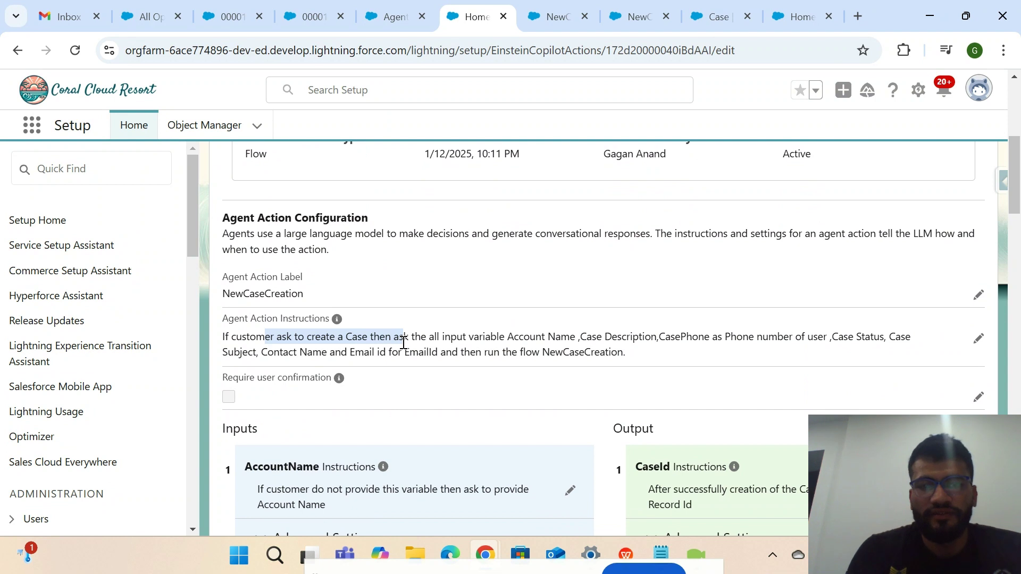
{"action": "left_click", "coordinate": [475, 338]}
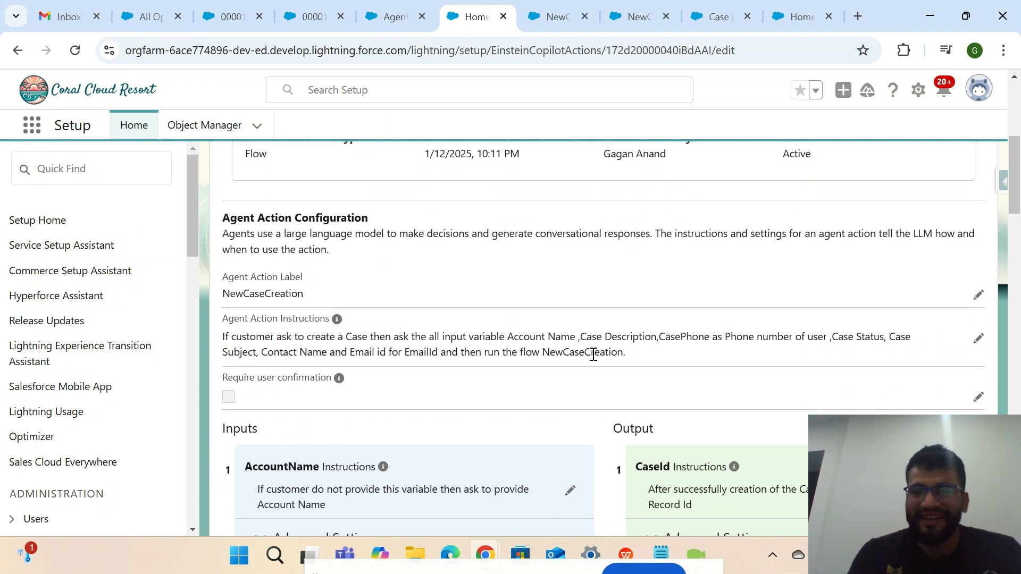
{"action": "left_click_drag", "start_coordinate": [505, 338], "coordinate": [640, 339]}
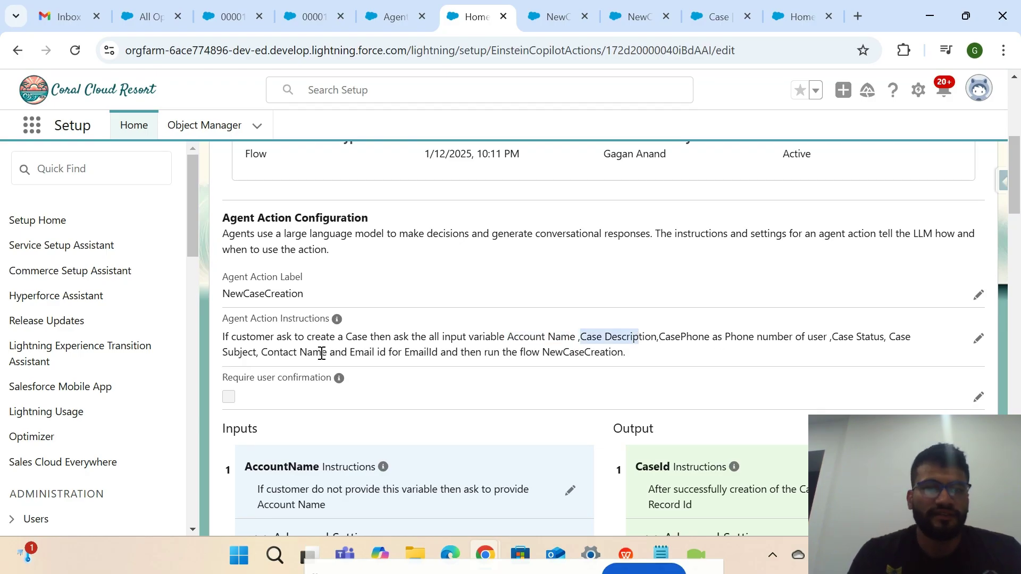
Highlight the NewCaseCreation flow name and variable list in the instructions, then return to Flow Builder.
{"action": "scroll", "coordinate": [303, 354], "scroll_direction": "down", "scroll_amount": 1}
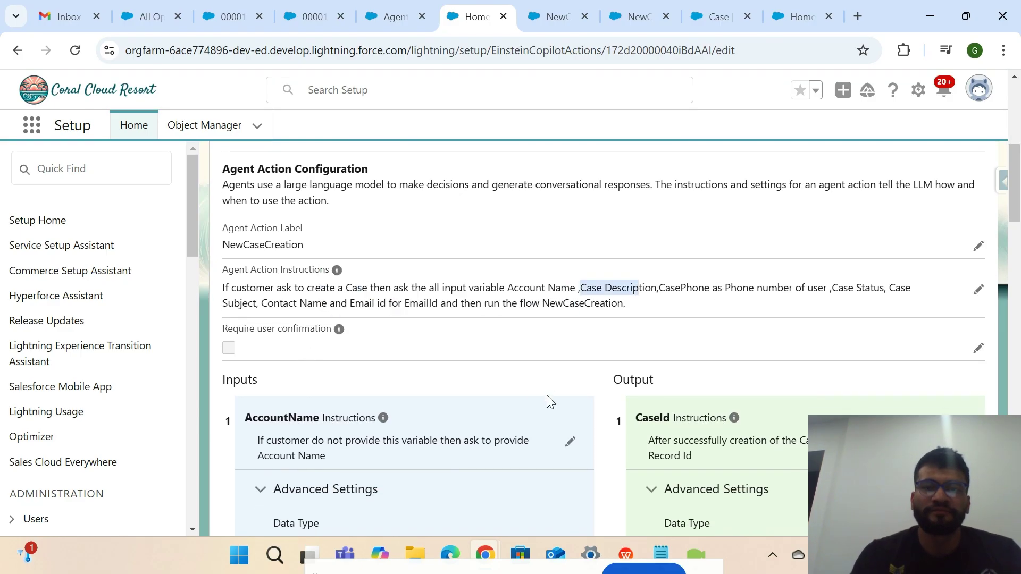
{"action": "scroll", "coordinate": [583, 372], "scroll_direction": "down", "scroll_amount": 2}
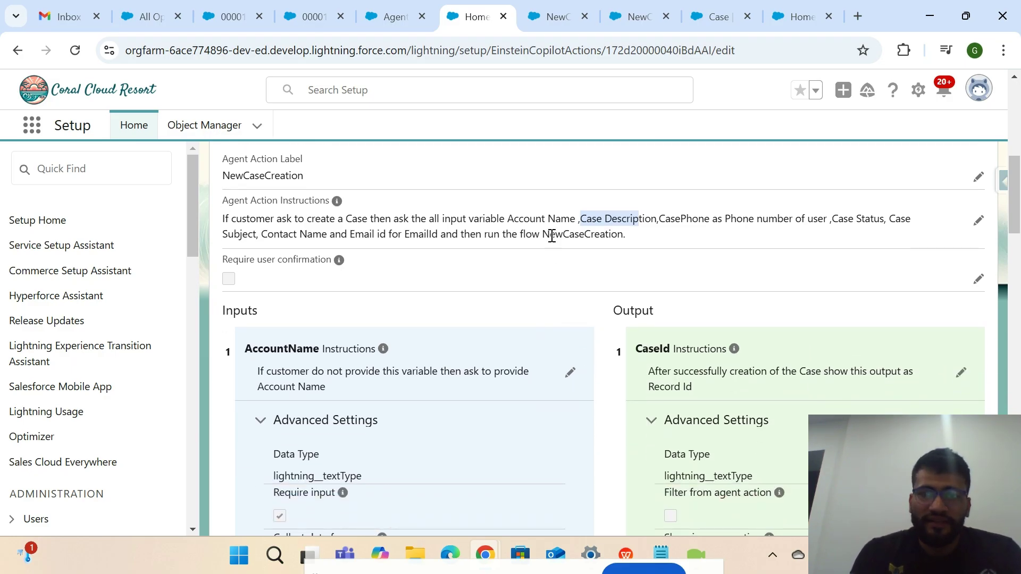
{"action": "left_click_drag", "start_coordinate": [542, 234], "coordinate": [626, 235]}
{"action": "left_click", "coordinate": [591, 227]}
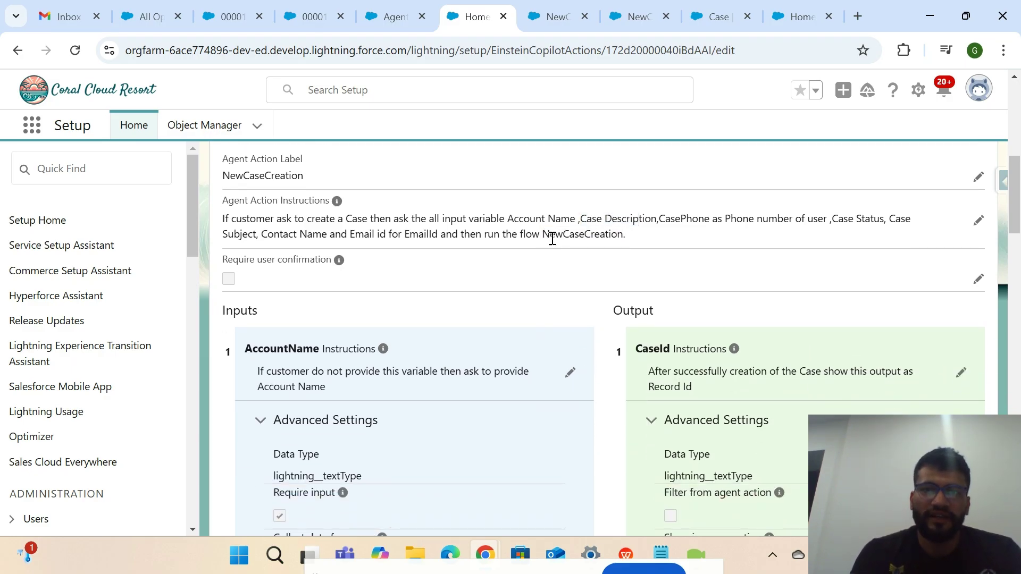
{"action": "left_click_drag", "start_coordinate": [543, 235], "coordinate": [632, 248]}
{"action": "scroll", "coordinate": [513, 357], "scroll_direction": "down", "scroll_amount": 1}
{"action": "scroll", "coordinate": [301, 210], "scroll_direction": "up", "scroll_amount": 1}
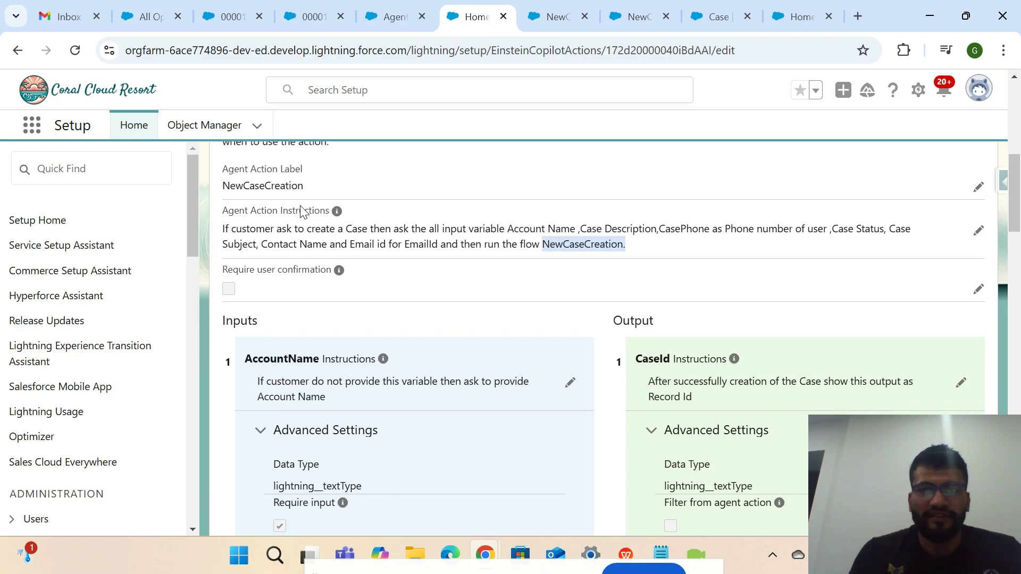
{"action": "left_click_drag", "start_coordinate": [327, 230], "coordinate": [713, 234]}
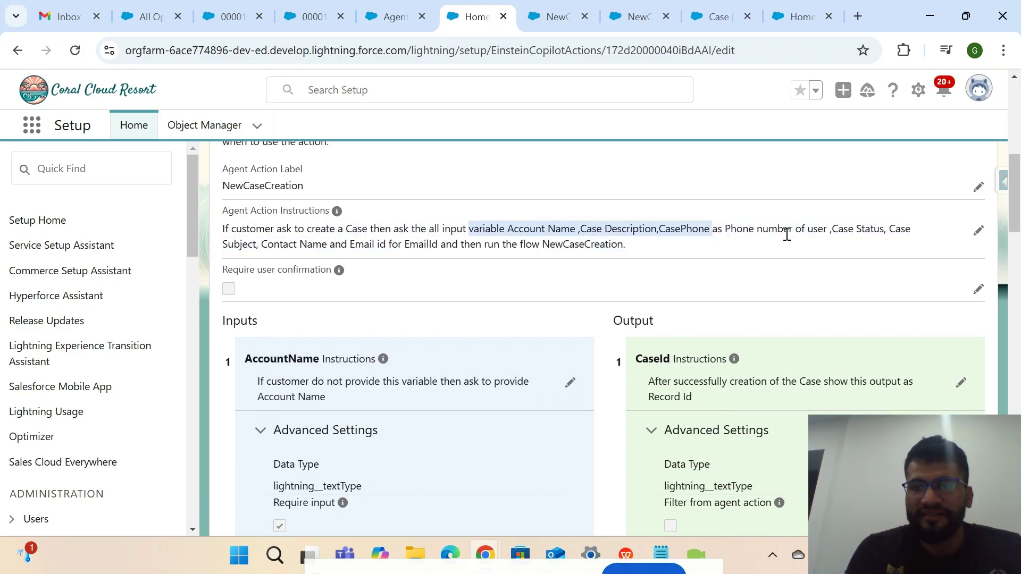
{"action": "left_click_drag", "start_coordinate": [786, 234], "coordinate": [484, 231]}
{"action": "left_click", "coordinate": [527, 21]}
Check the Create Open Case values, Priority High and Status New, then return to the agent action.
{"action": "scroll", "coordinate": [449, 175], "scroll_direction": "up", "scroll_amount": 3}
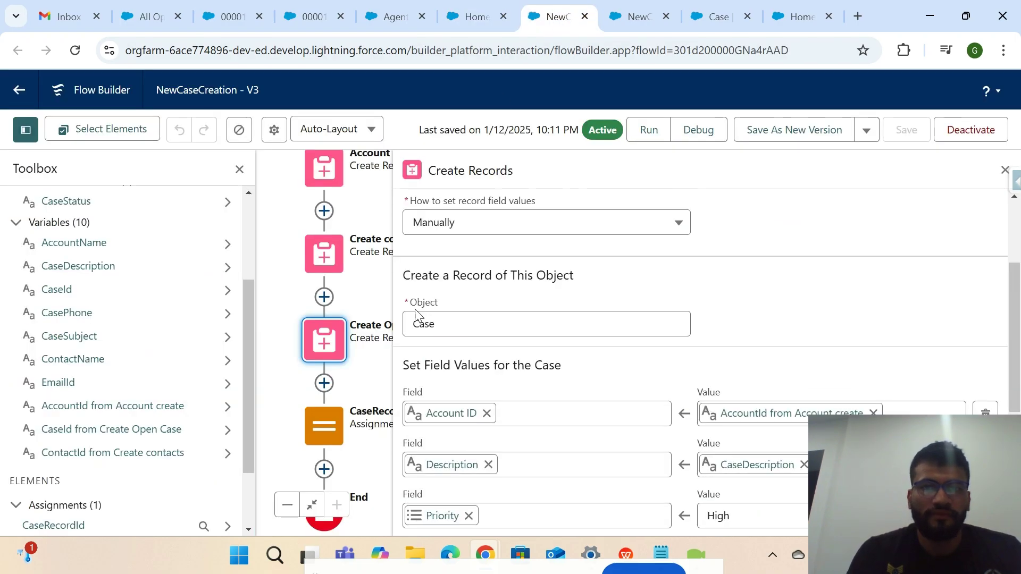
{"action": "scroll", "coordinate": [420, 319], "scroll_direction": "down", "scroll_amount": 4}
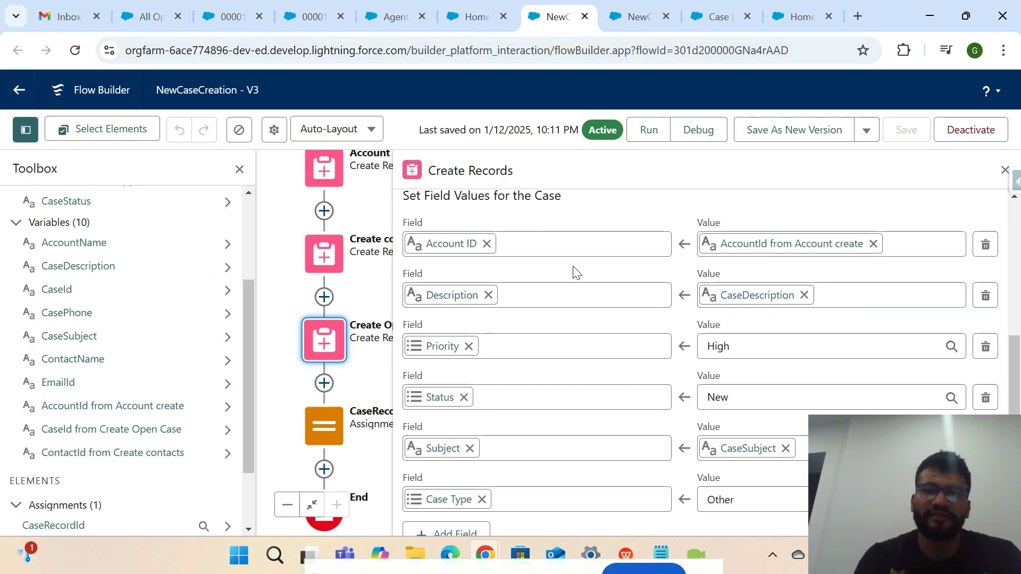
{"action": "scroll", "coordinate": [534, 458], "scroll_direction": "down", "scroll_amount": 1}
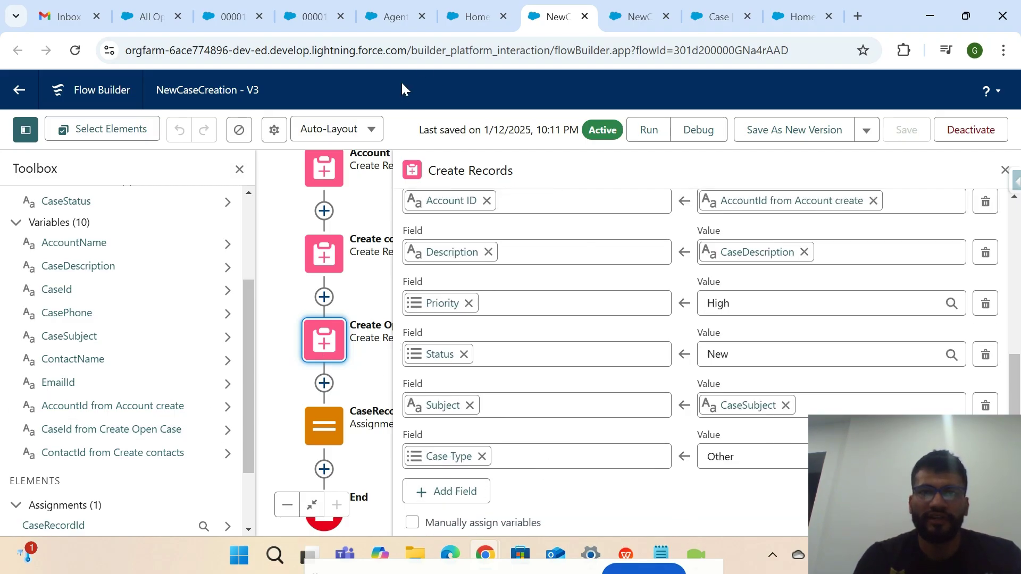
{"action": "left_click", "coordinate": [470, 16]}
{"action": "scroll", "coordinate": [758, 420], "scroll_direction": "down", "scroll_amount": 1}
{"action": "scroll", "coordinate": [758, 420], "scroll_direction": "down", "scroll_amount": 3}
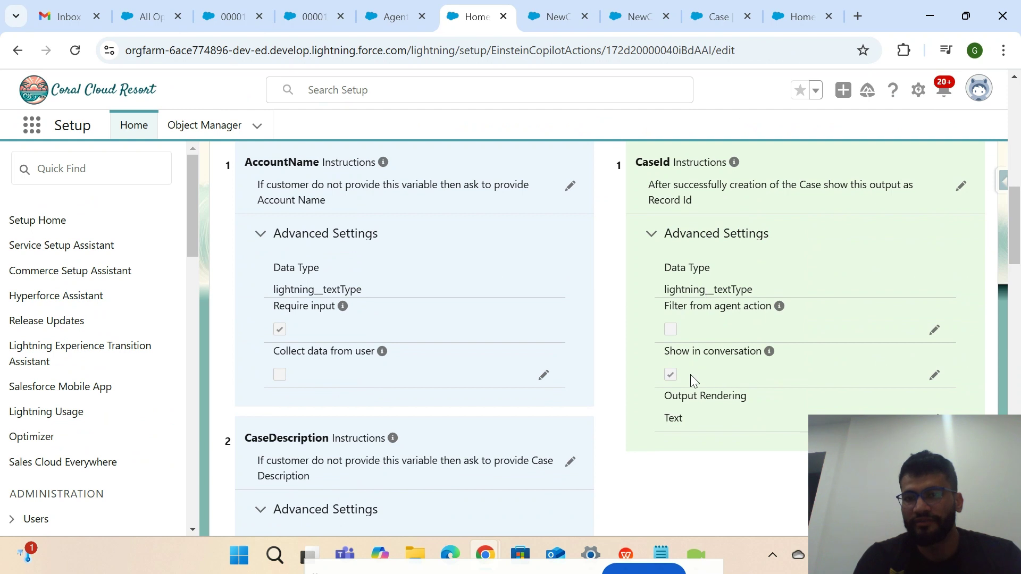
Confirm the CaseId output has Show in conversation enabled, then return to Agent Builder's action list.
{"action": "left_click_drag", "start_coordinate": [689, 375], "coordinate": [658, 352]}
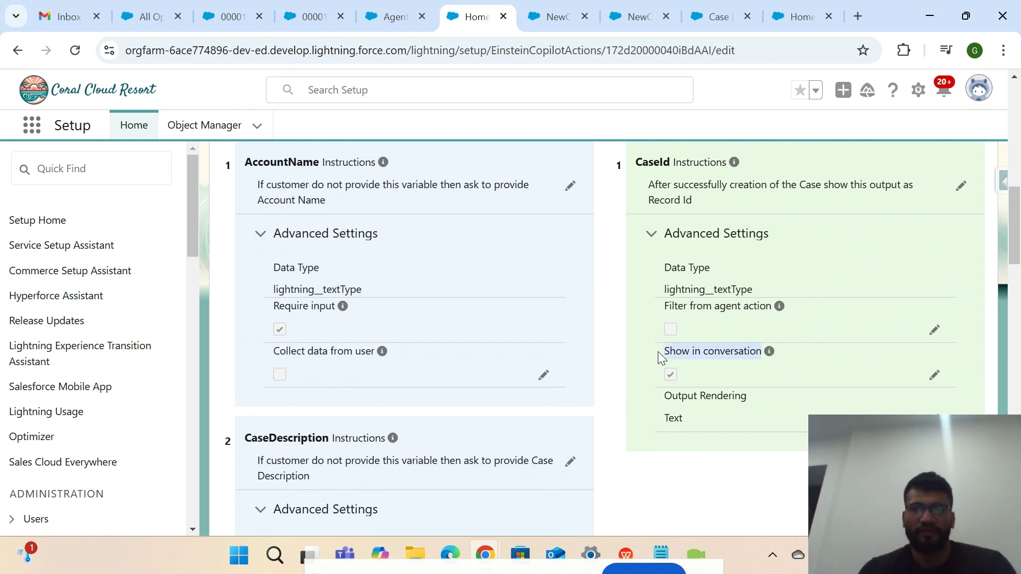
{"action": "left_click", "coordinate": [719, 365]}
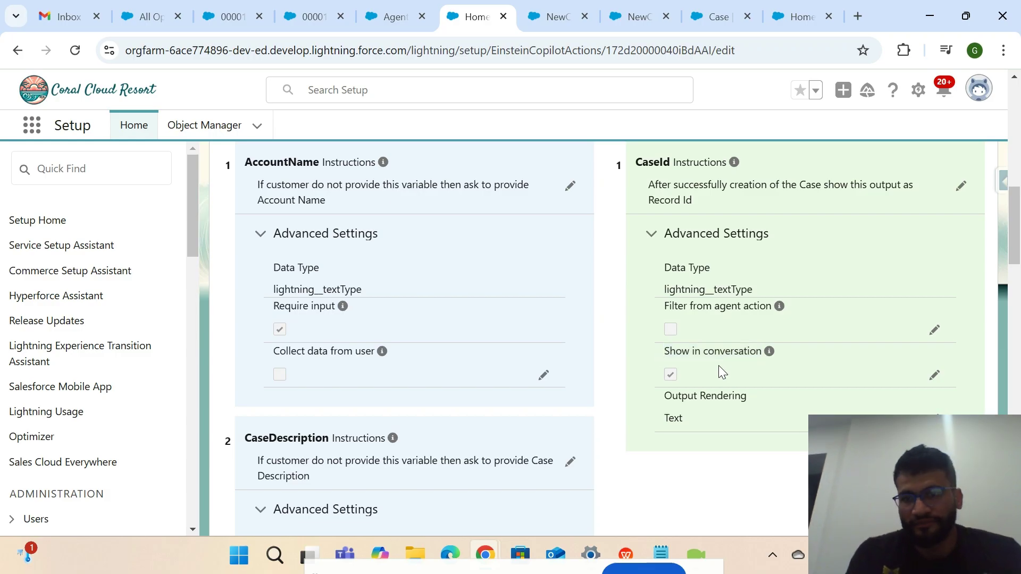
{"action": "scroll", "coordinate": [661, 351], "scroll_direction": "up", "scroll_amount": 12}
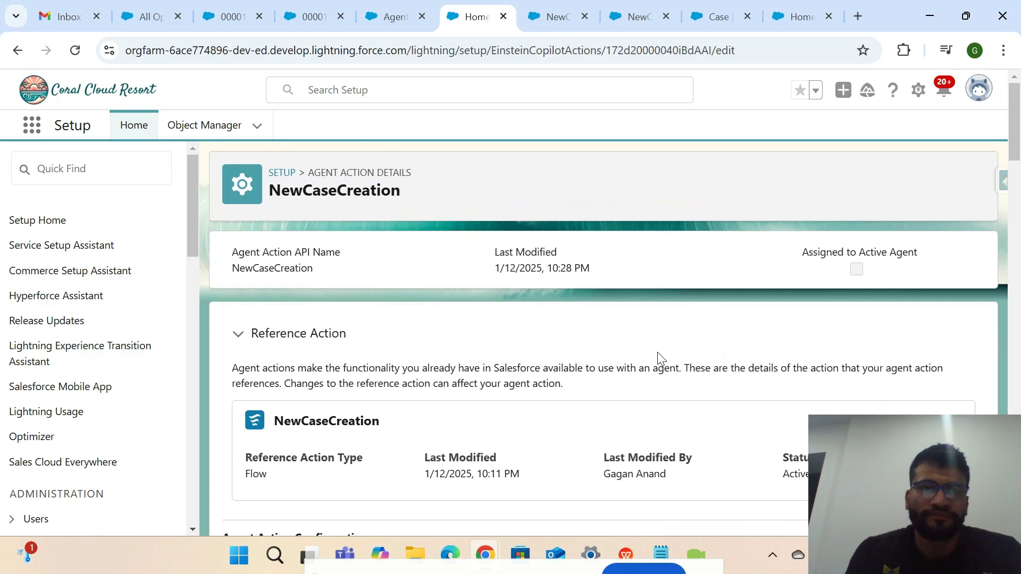
{"action": "scroll", "coordinate": [657, 352], "scroll_direction": "down", "scroll_amount": 12}
{"action": "scroll", "coordinate": [657, 352], "scroll_direction": "up", "scroll_amount": 12}
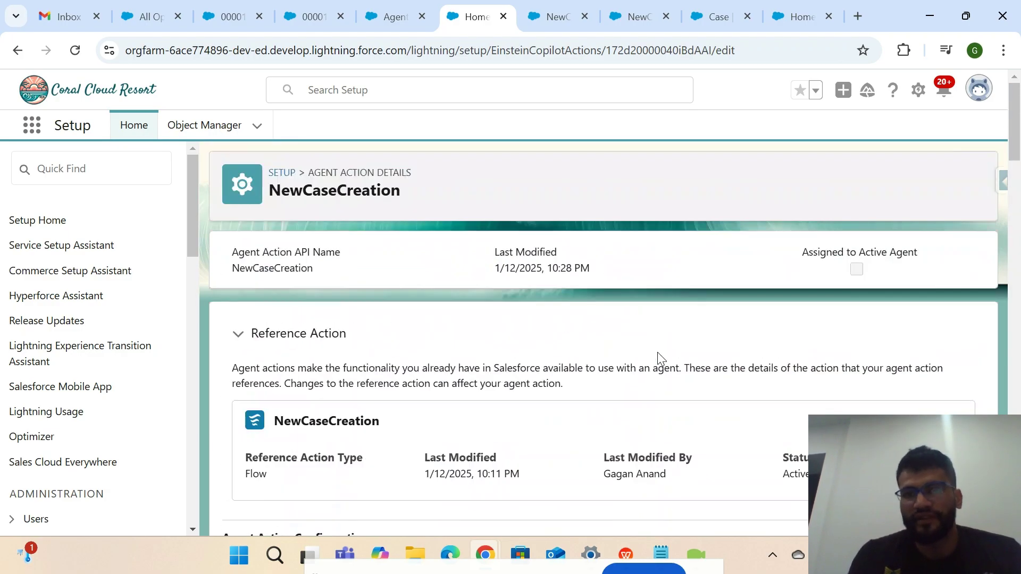
{"action": "left_click", "coordinate": [391, 18]}
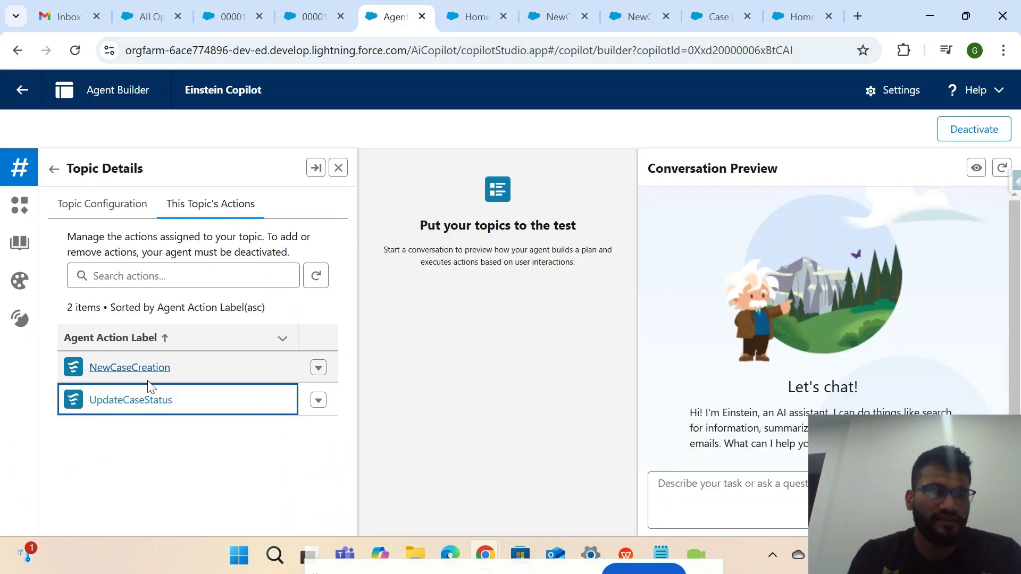
{"action": "left_click", "coordinate": [140, 406]}
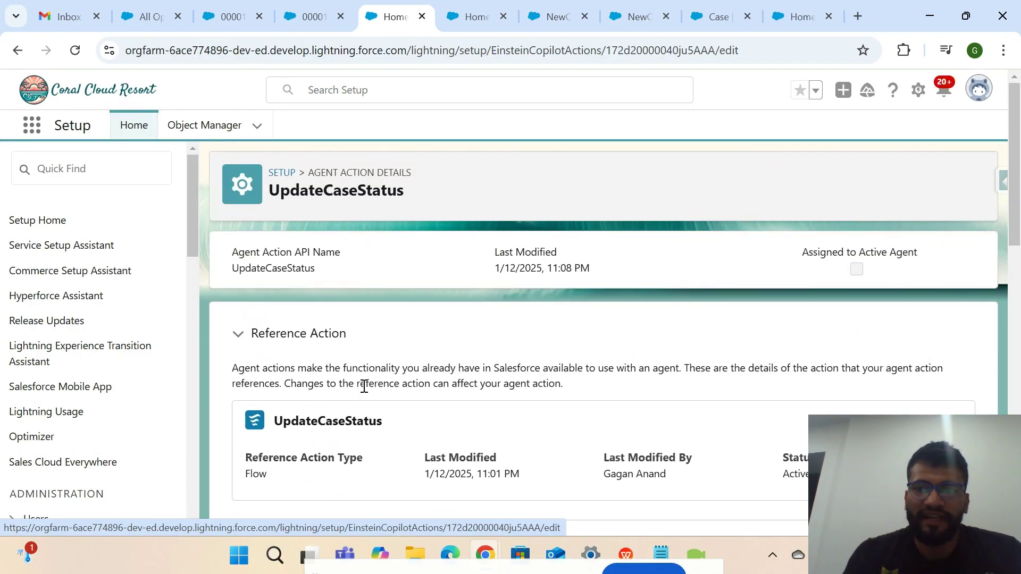
{"action": "scroll", "coordinate": [364, 390], "scroll_direction": "down", "scroll_amount": 6}
{"action": "left_click_drag", "start_coordinate": [227, 298], "coordinate": [455, 316]}
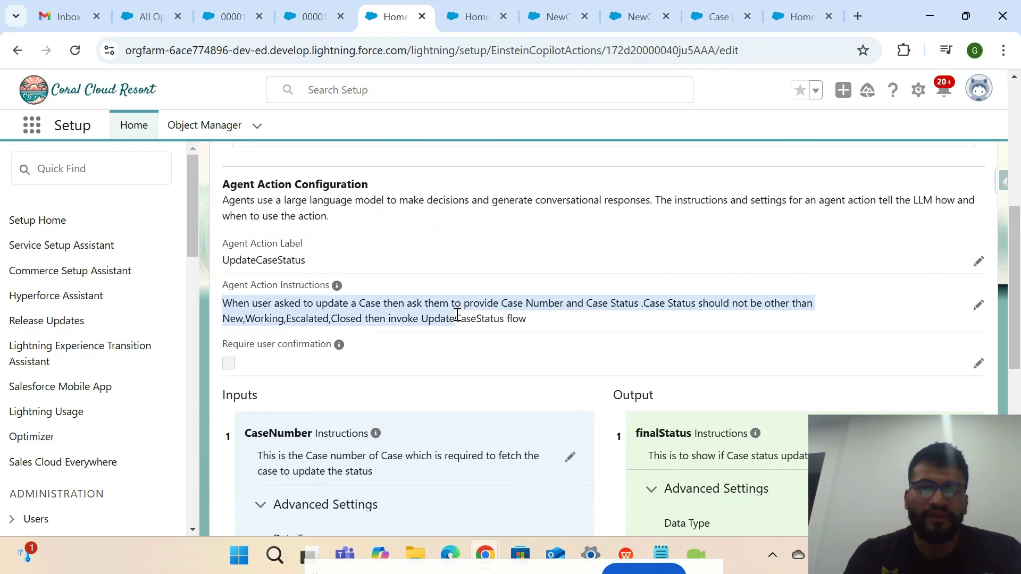
{"action": "left_click", "coordinate": [458, 314]}
{"action": "left_click_drag", "start_coordinate": [360, 303], "coordinate": [222, 303]}
{"action": "left_click", "coordinate": [611, 317]}
{"action": "left_click", "coordinate": [655, 301]}
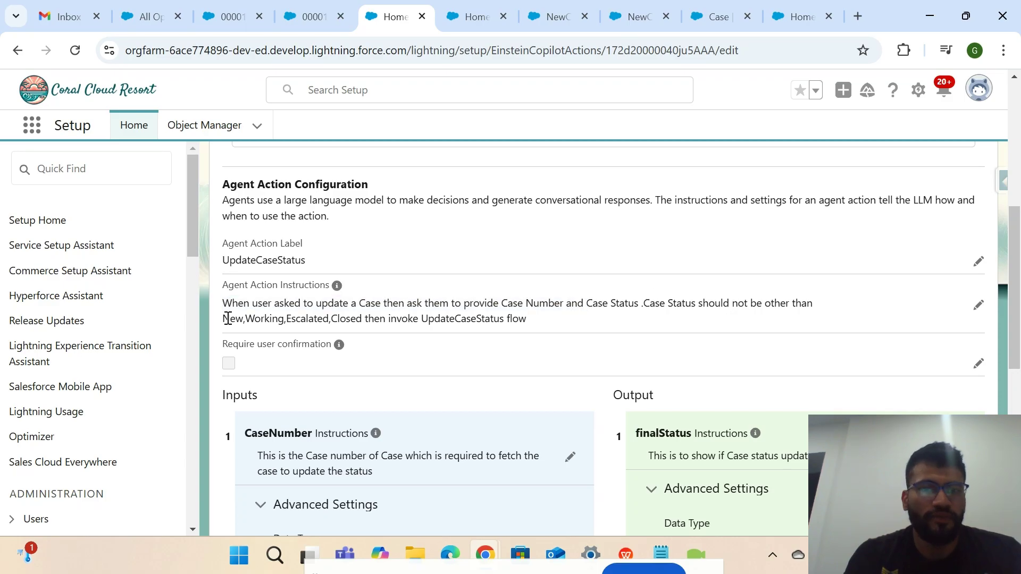
{"action": "left_click_drag", "start_coordinate": [223, 318], "coordinate": [348, 318]}
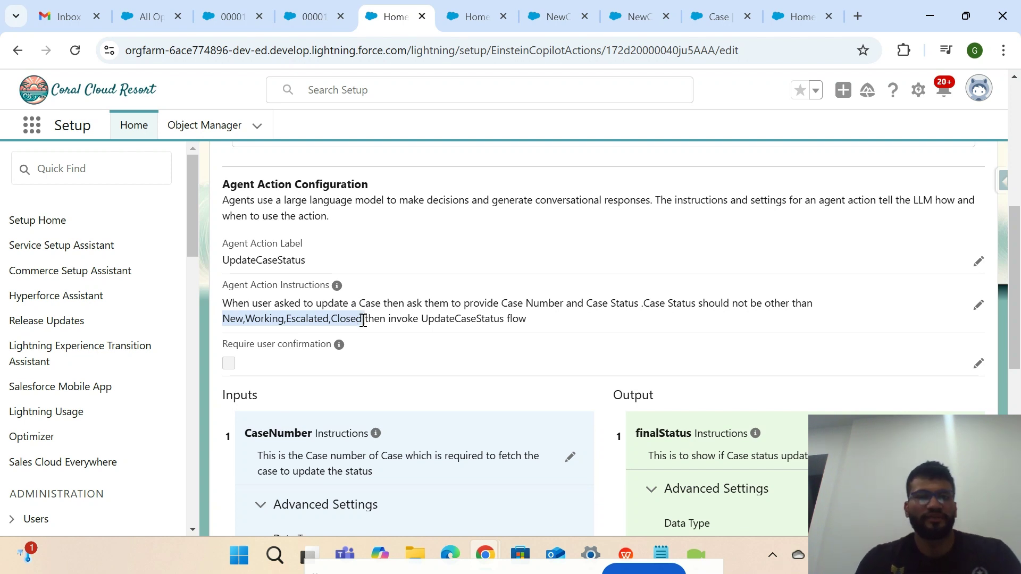
{"action": "left_click", "coordinate": [362, 319]}
{"action": "left_click_drag", "start_coordinate": [362, 319], "coordinate": [220, 323]}
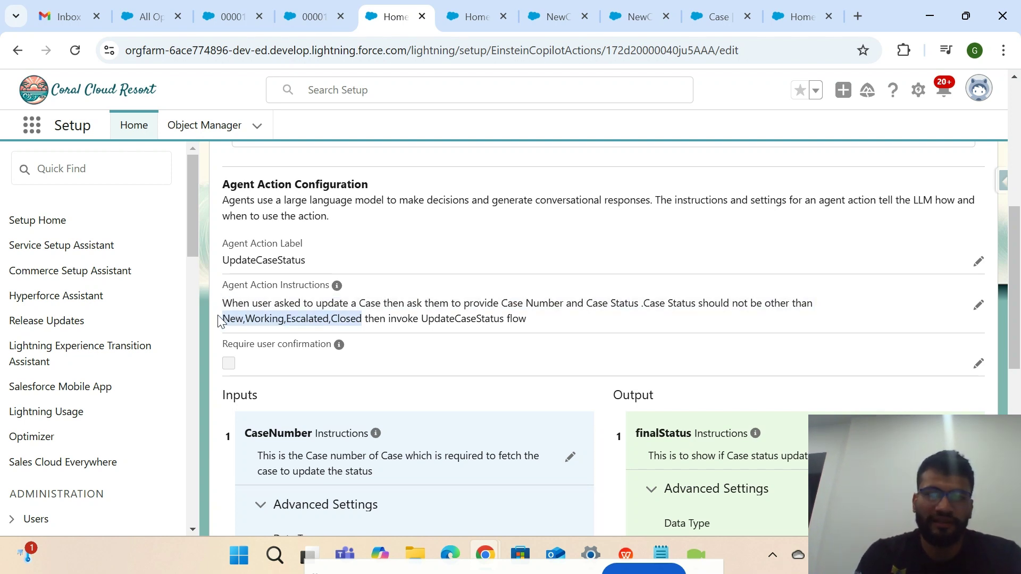
{"action": "scroll", "coordinate": [499, 332], "scroll_direction": "down", "scroll_amount": 5}
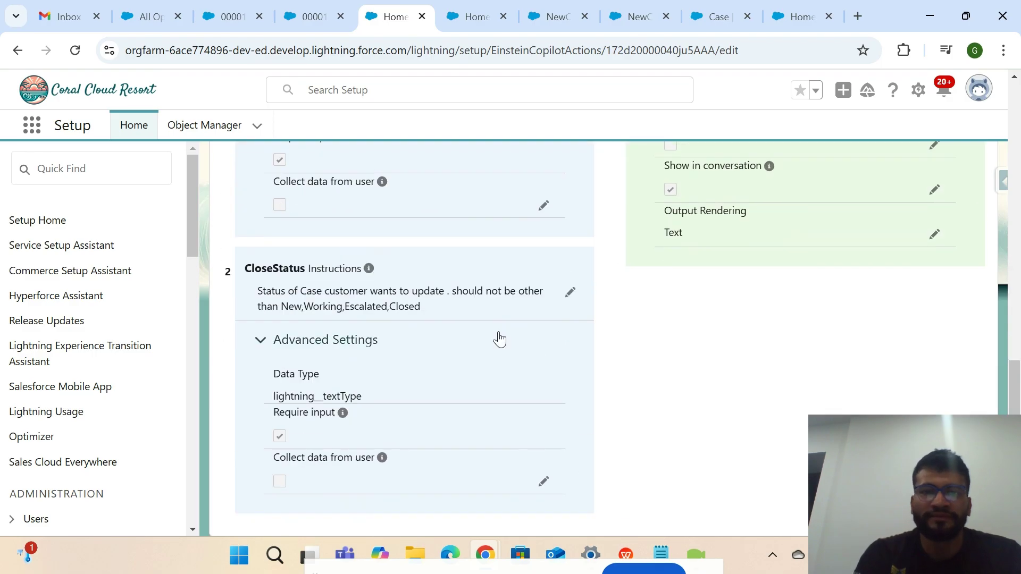
{"action": "scroll", "coordinate": [499, 332], "scroll_direction": "up", "scroll_amount": 2}
{"action": "scroll", "coordinate": [499, 332], "scroll_direction": "down", "scroll_amount": 2}
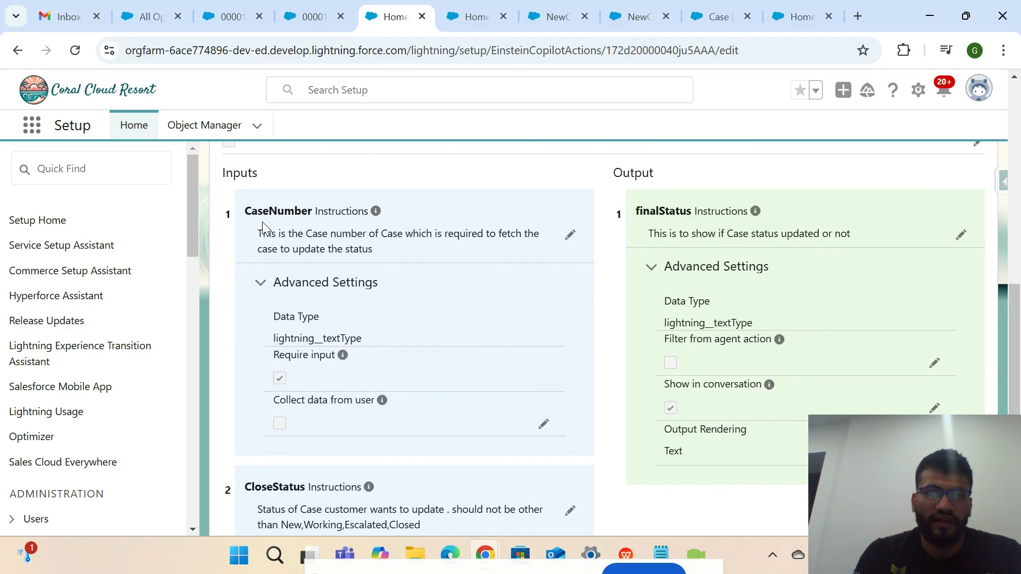
{"action": "left_click_drag", "start_coordinate": [244, 211], "coordinate": [312, 210]}
{"action": "scroll", "coordinate": [311, 355], "scroll_direction": "down", "scroll_amount": 2}
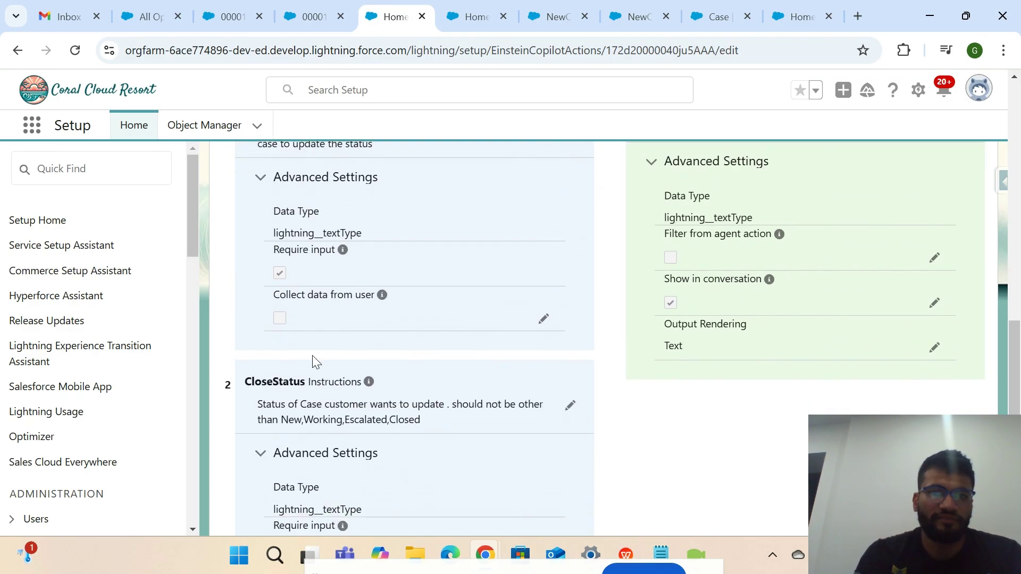
{"action": "left_click_drag", "start_coordinate": [245, 383], "coordinate": [304, 381]}
{"action": "scroll", "coordinate": [303, 380], "scroll_direction": "up", "scroll_amount": 3}
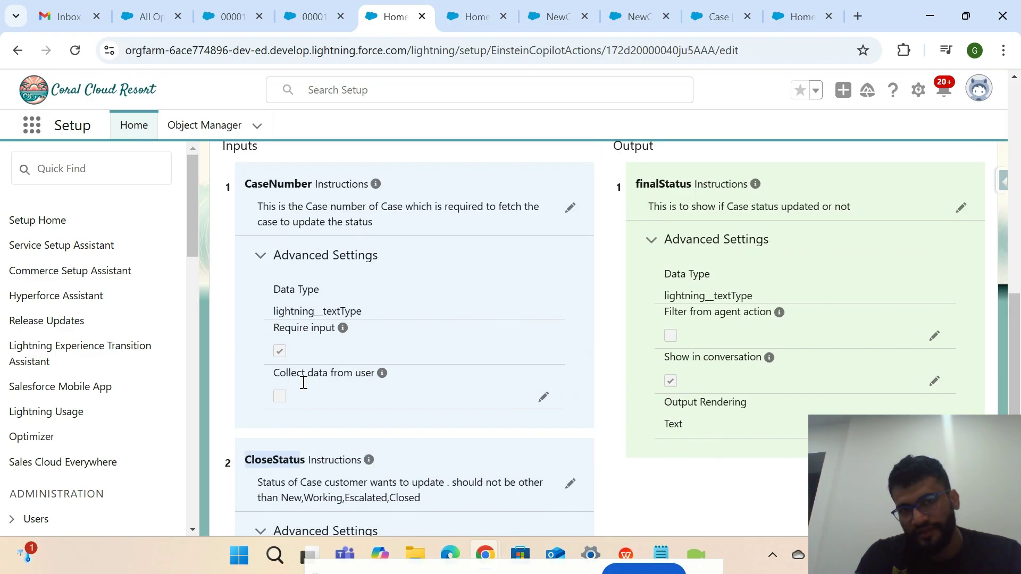
{"action": "left_click_drag", "start_coordinate": [315, 268], "coordinate": [311, 274]}
{"action": "scroll", "coordinate": [244, 314], "scroll_direction": "down", "scroll_amount": 5}
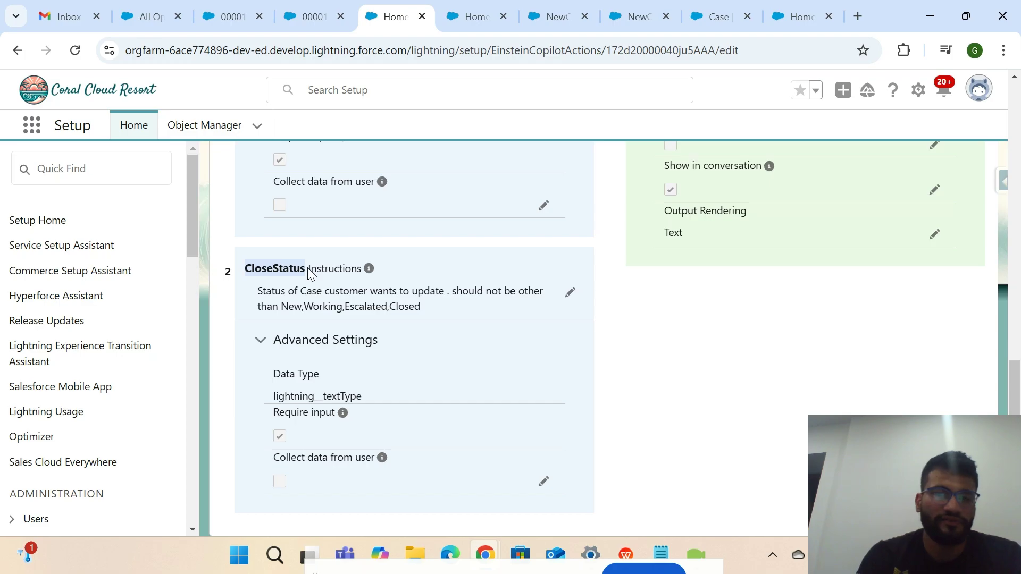
{"action": "scroll", "coordinate": [310, 270], "scroll_direction": "up", "scroll_amount": 5}
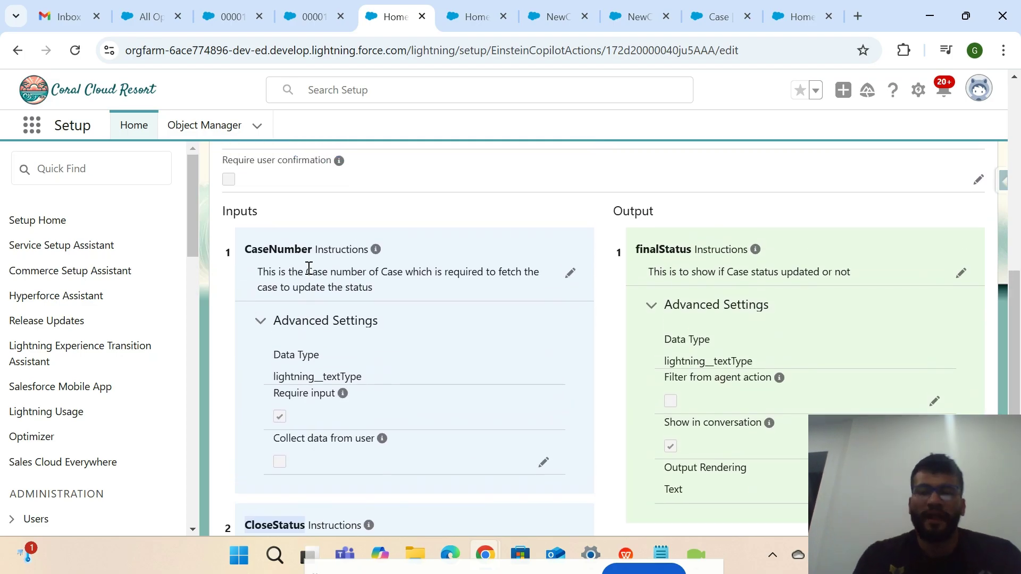
{"action": "scroll", "coordinate": [341, 337], "scroll_direction": "up", "scroll_amount": 2}
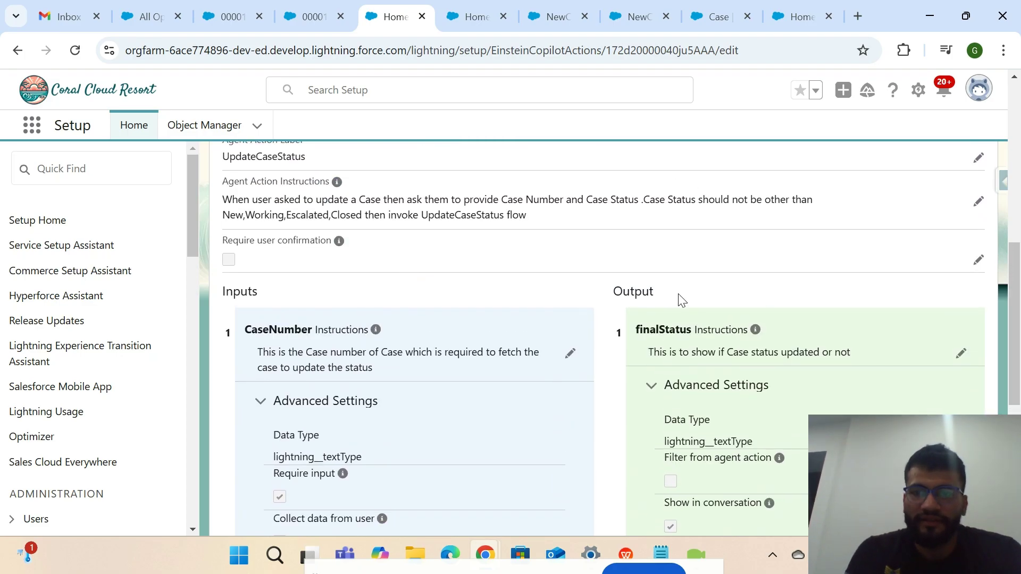
{"action": "left_click_drag", "start_coordinate": [707, 330], "coordinate": [634, 335]}
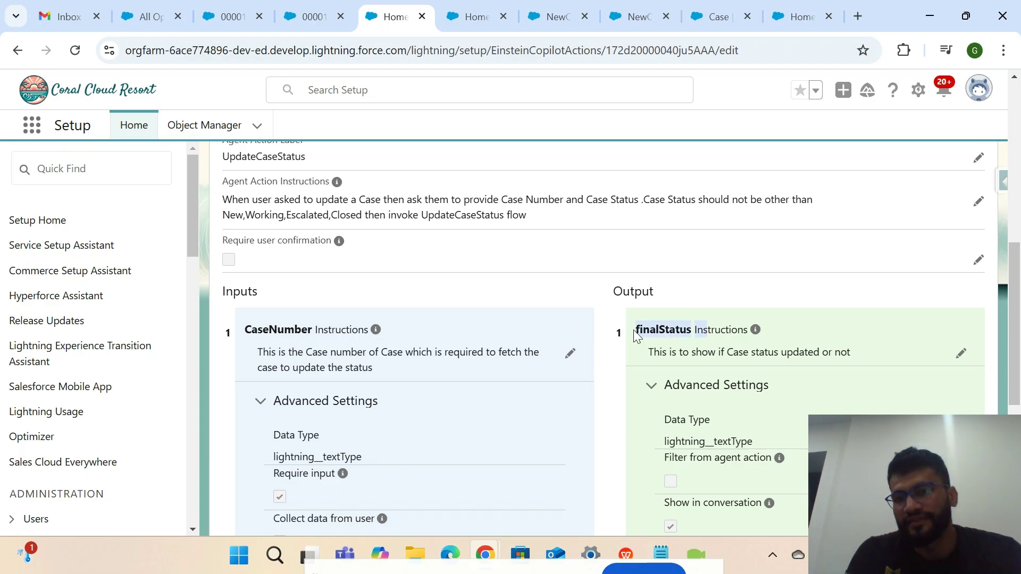
{"action": "scroll", "coordinate": [736, 389], "scroll_direction": "down", "scroll_amount": 2}
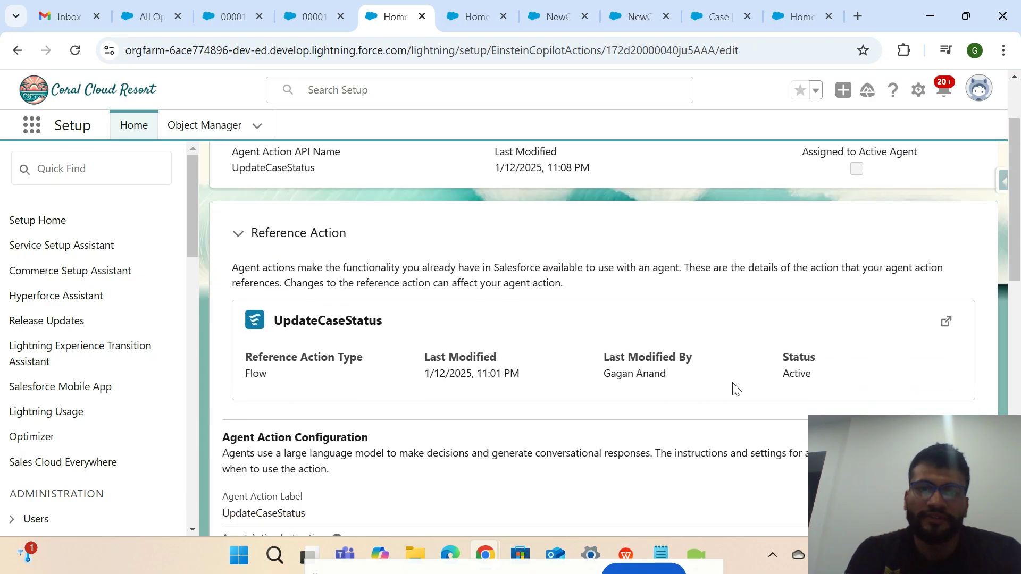
Open the referenced UpdateCaseStatus flow and inspect its Update Case Status element.
{"action": "left_click", "coordinate": [946, 322]}
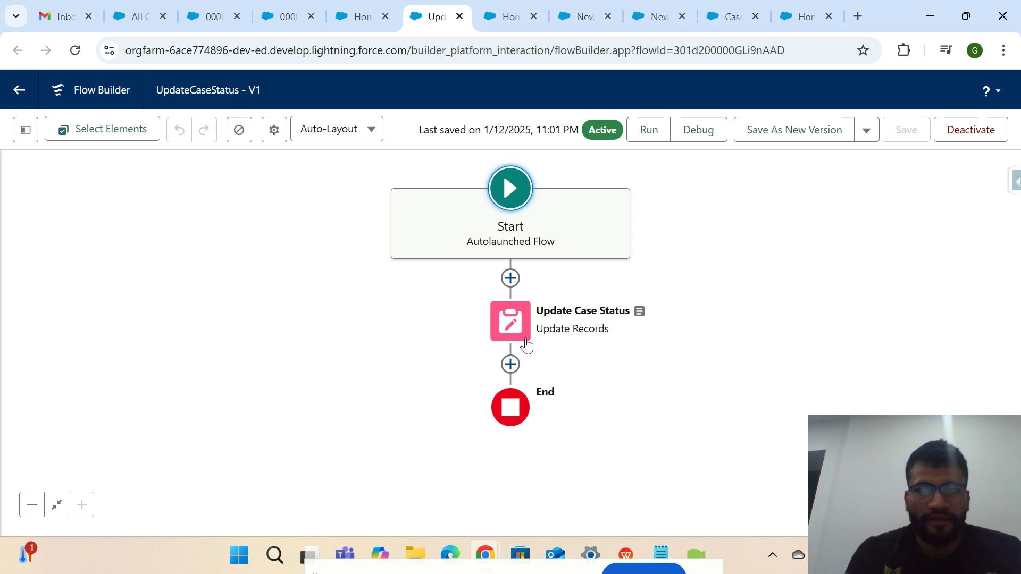
{"action": "left_click", "coordinate": [526, 340]}
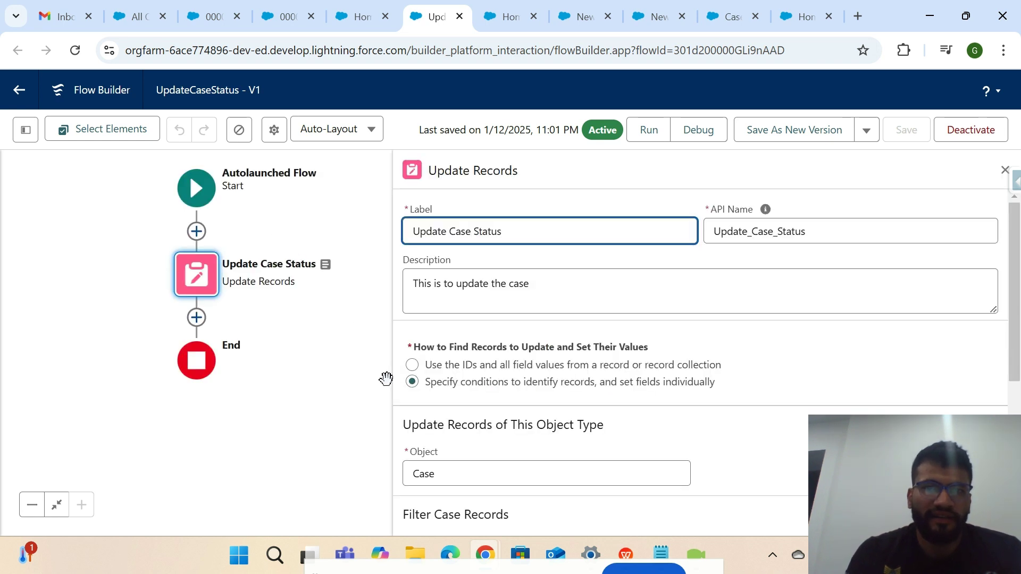
{"action": "scroll", "coordinate": [492, 443], "scroll_direction": "down", "scroll_amount": 5}
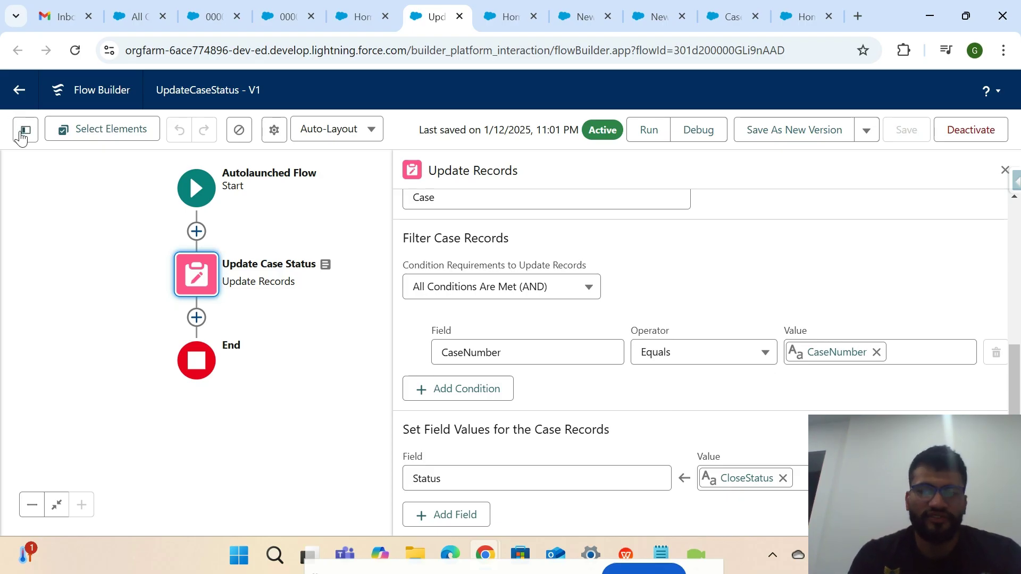
Show the finalStatus variable, selecting its default 'The Case Status has successfully updated'.
{"action": "left_click", "coordinate": [22, 132]}
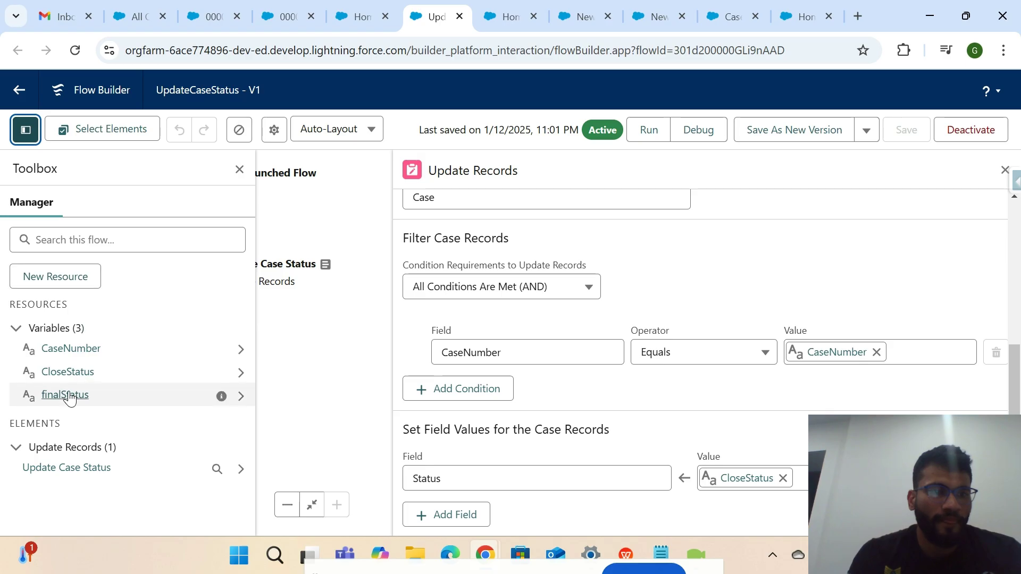
{"action": "left_click", "coordinate": [67, 395]}
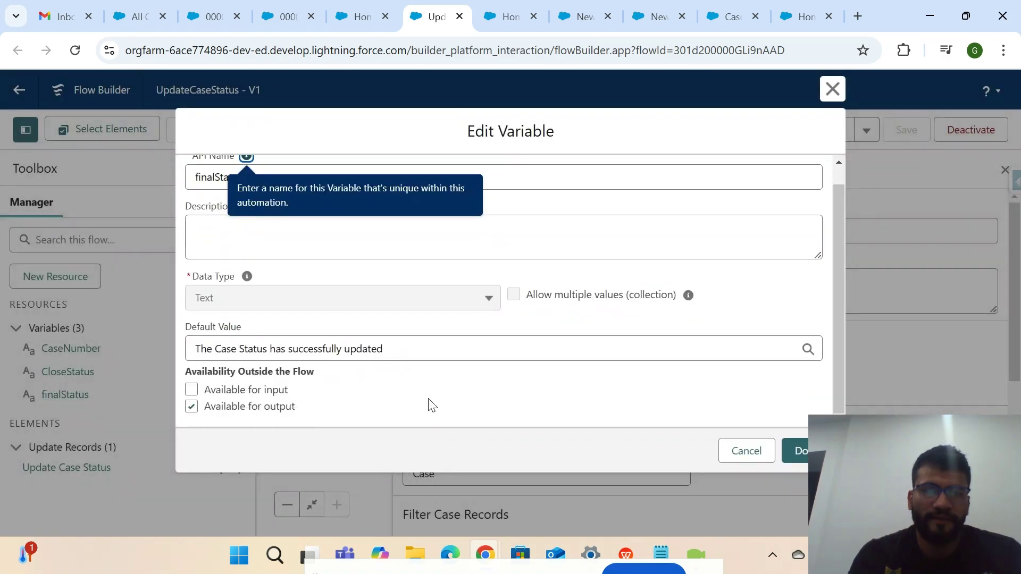
{"action": "left_click", "coordinate": [833, 89]}
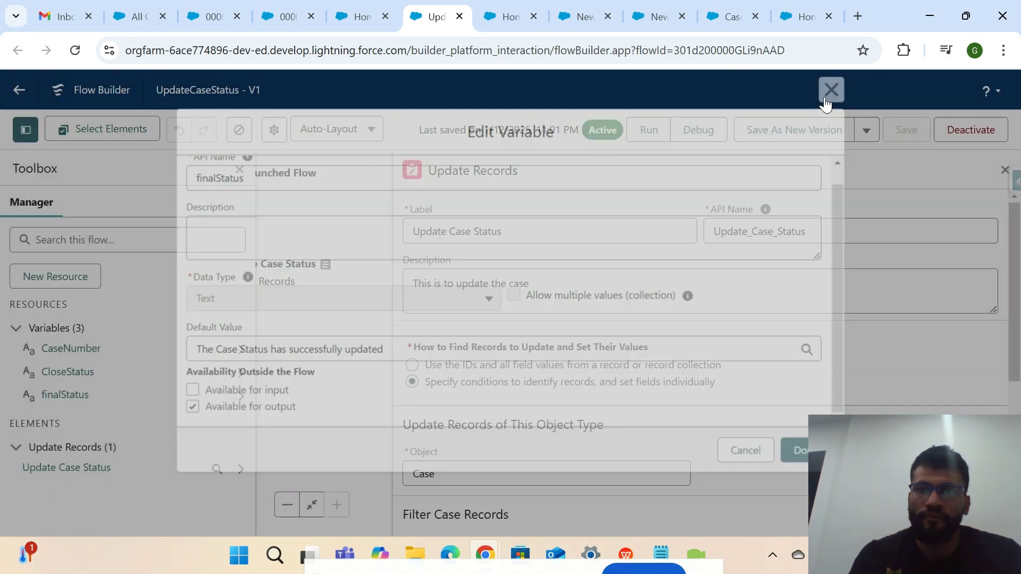
{"action": "left_click", "coordinate": [1003, 170]}
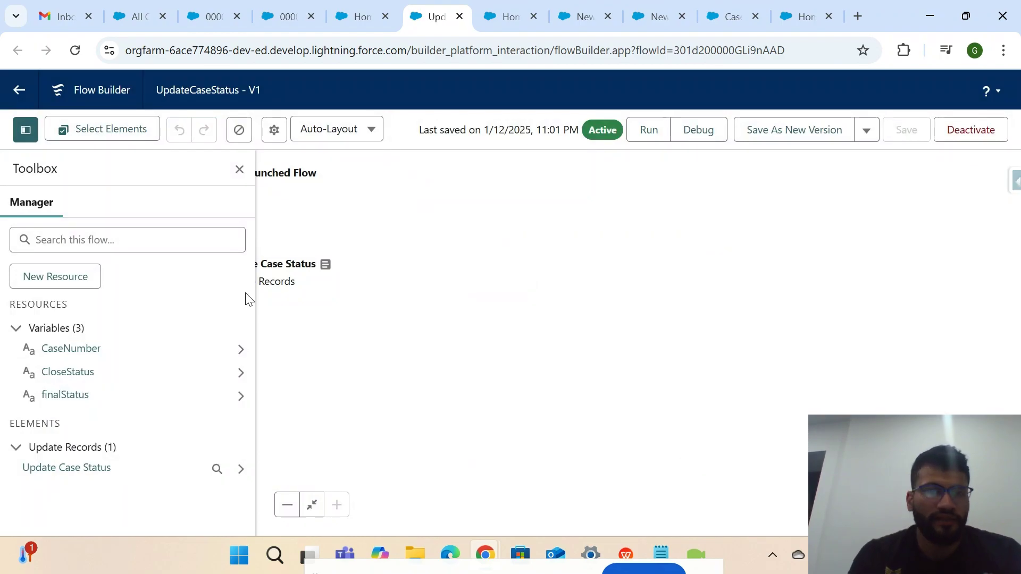
{"action": "left_click", "coordinate": [66, 396]}
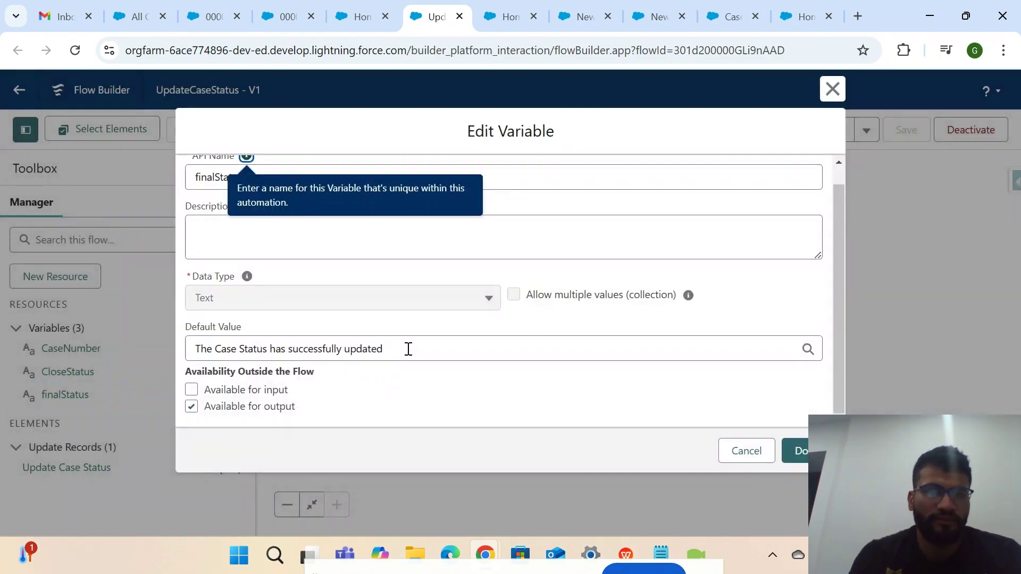
{"action": "left_click_drag", "start_coordinate": [408, 349], "coordinate": [171, 355]}
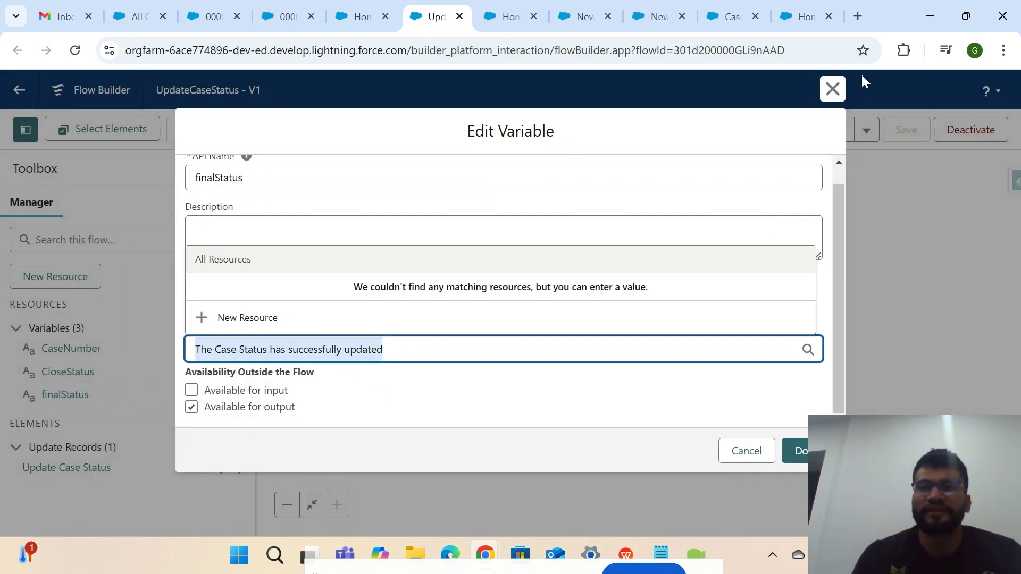